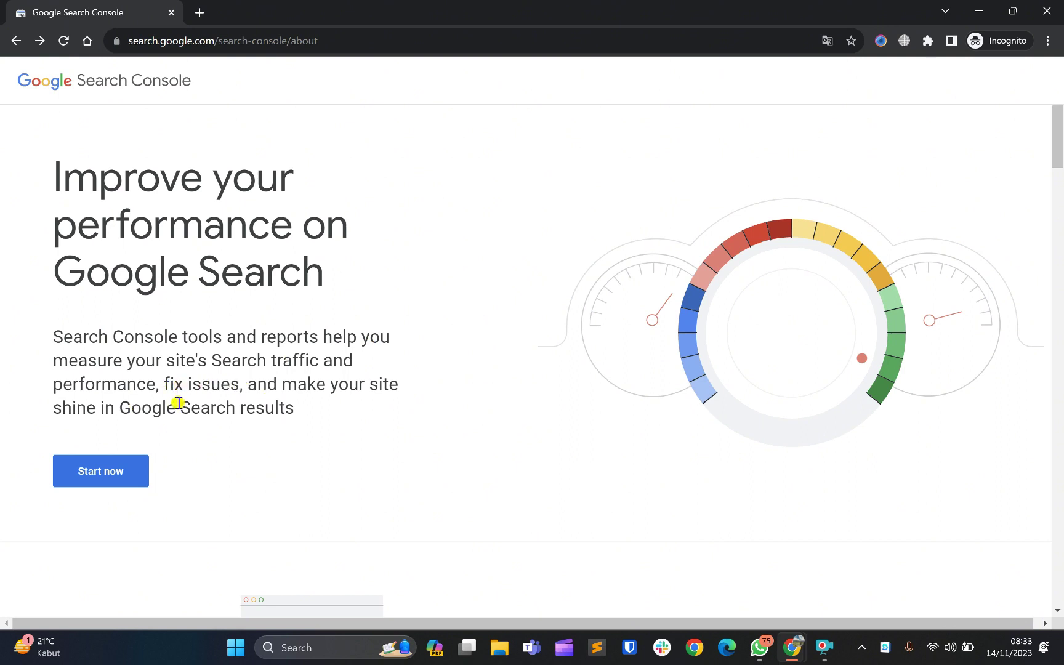
pyautogui.scroll(-1, 178, 403)
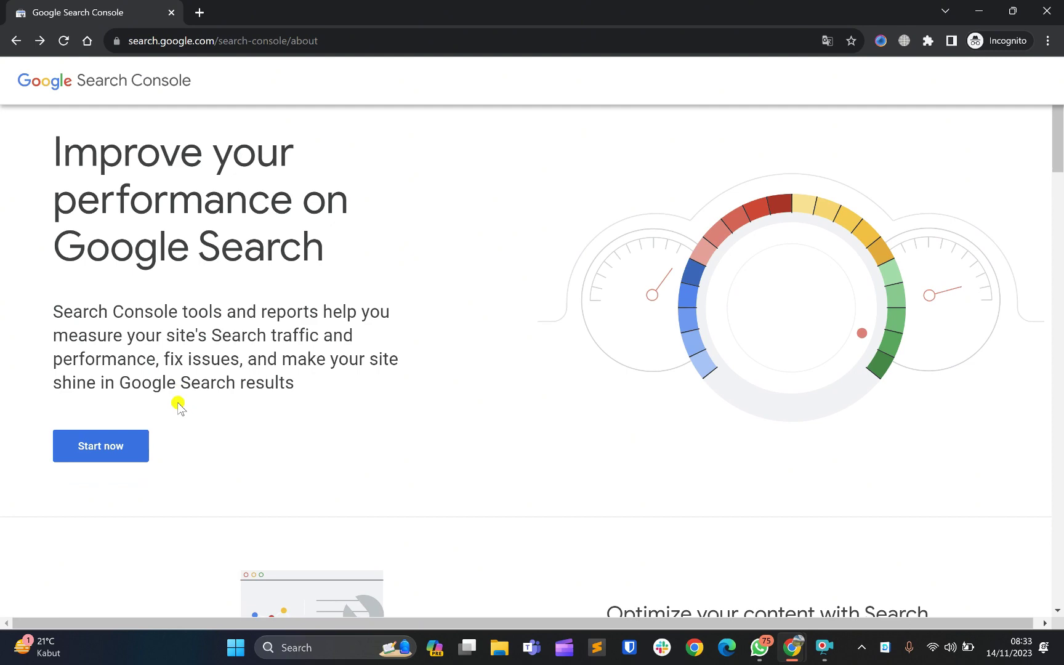
pyautogui.scroll(-6, 178, 405)
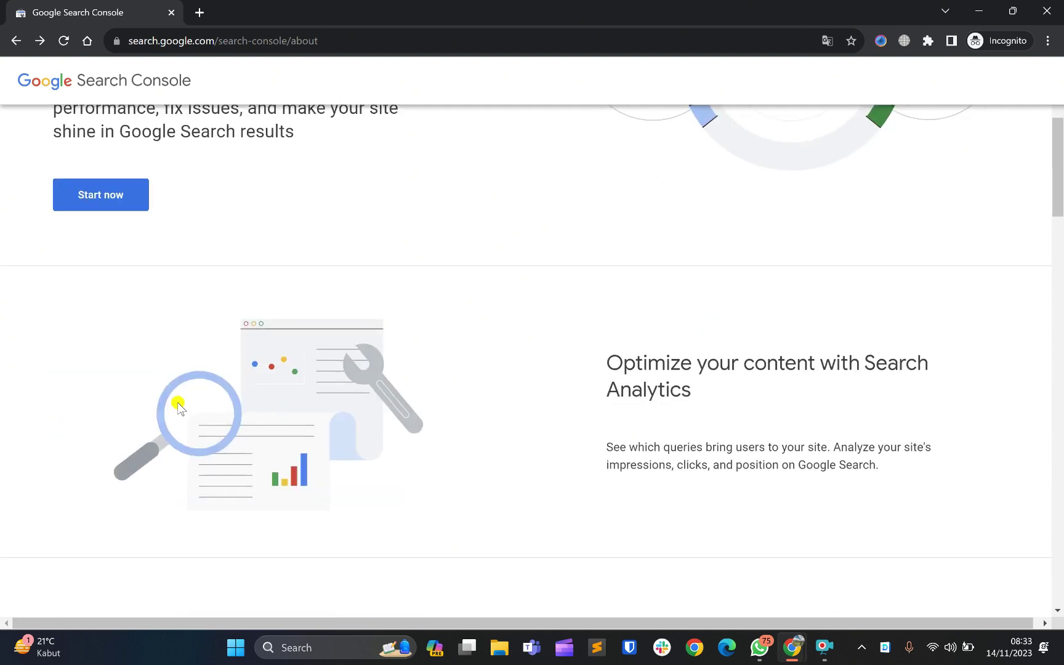
pyautogui.scroll(-2, 178, 405)
pyautogui.scroll(-3, 178, 405)
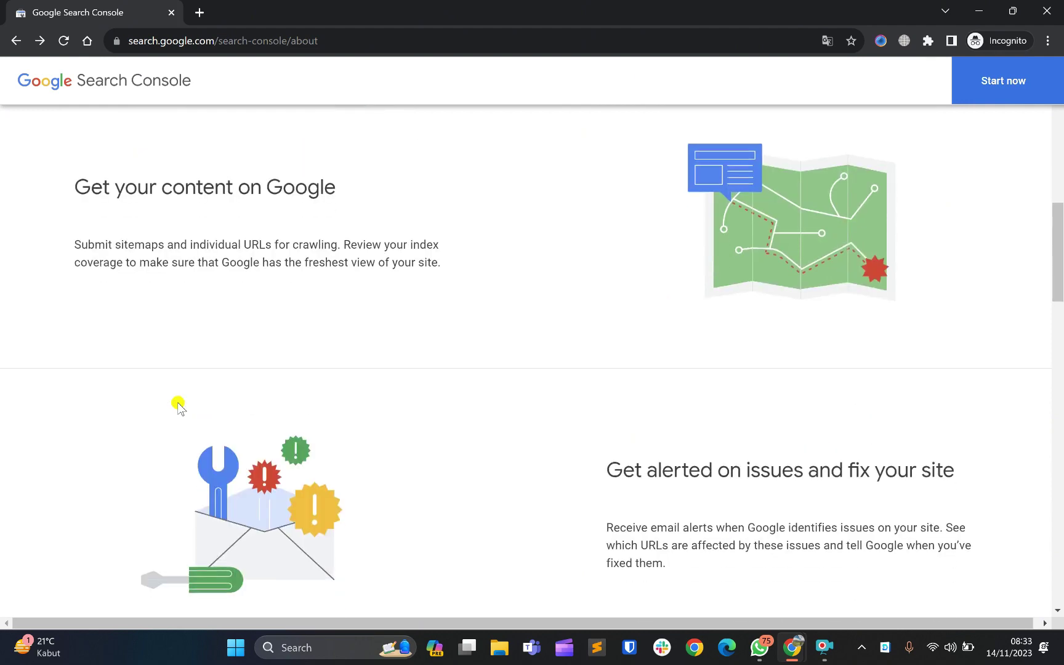
pyautogui.scroll(2, 178, 405)
pyautogui.scroll(5, 178, 403)
pyautogui.scroll(-14, 176, 404)
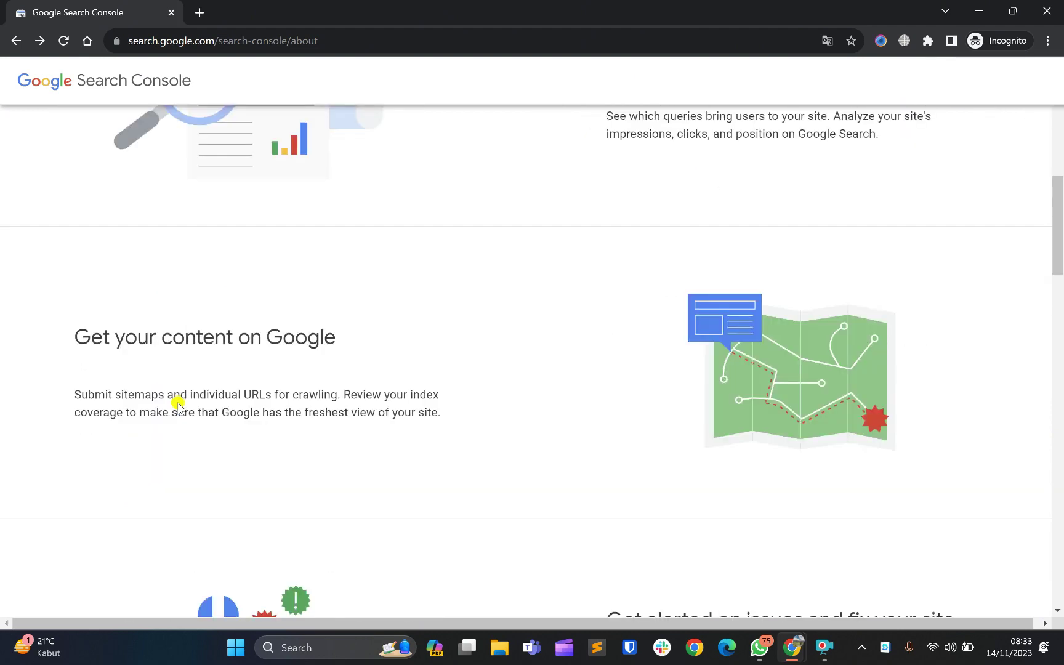
pyautogui.scroll(-20, 178, 405)
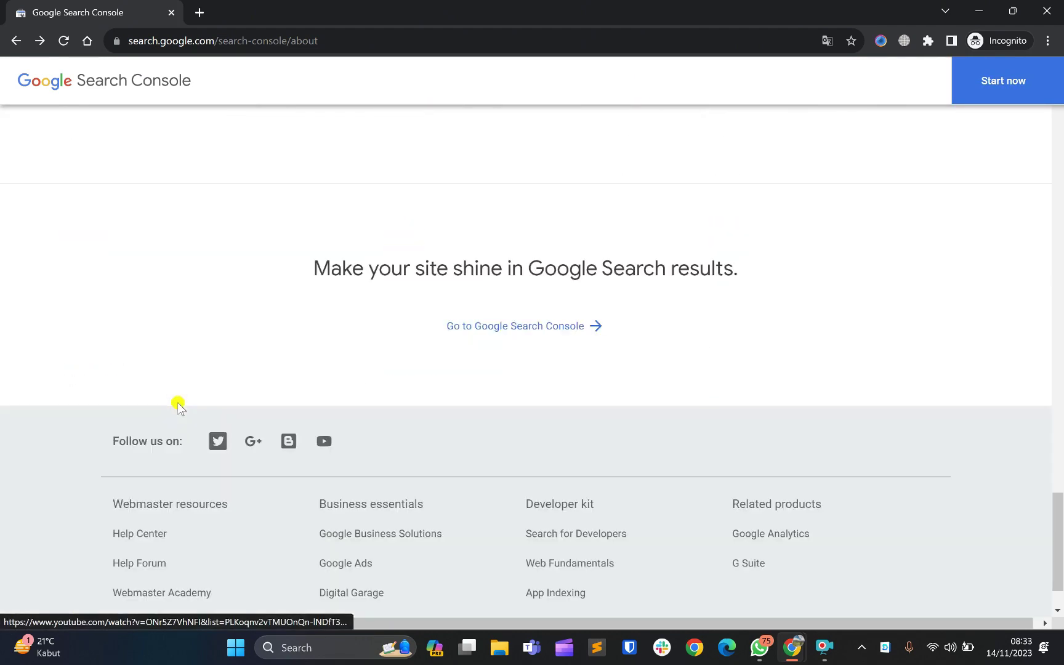
pyautogui.scroll(15, 178, 405)
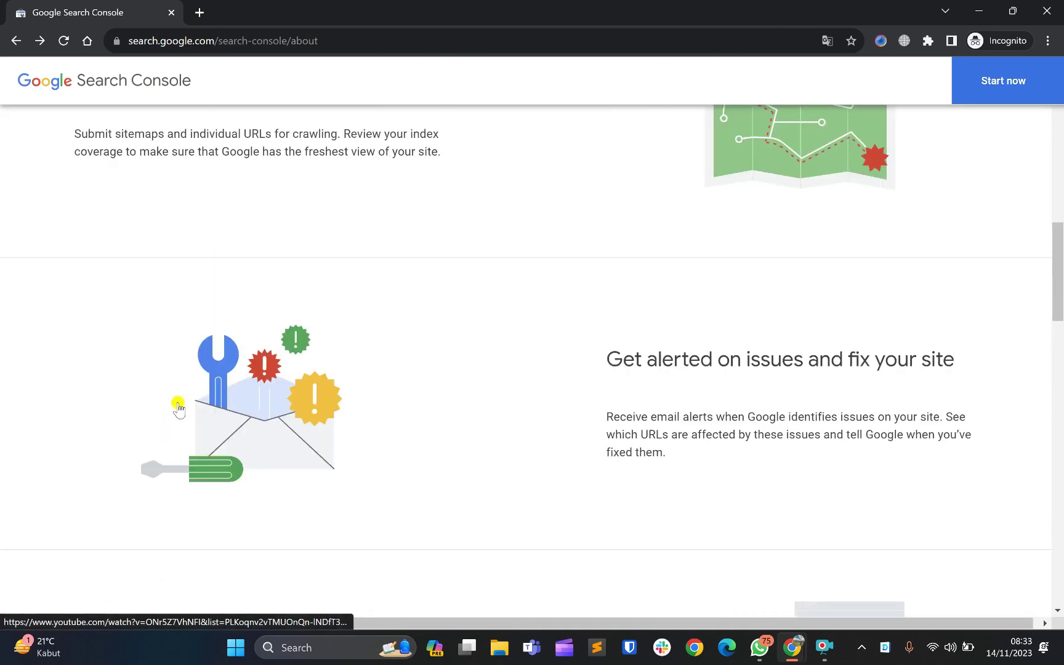
pyautogui.scroll(7, 178, 406)
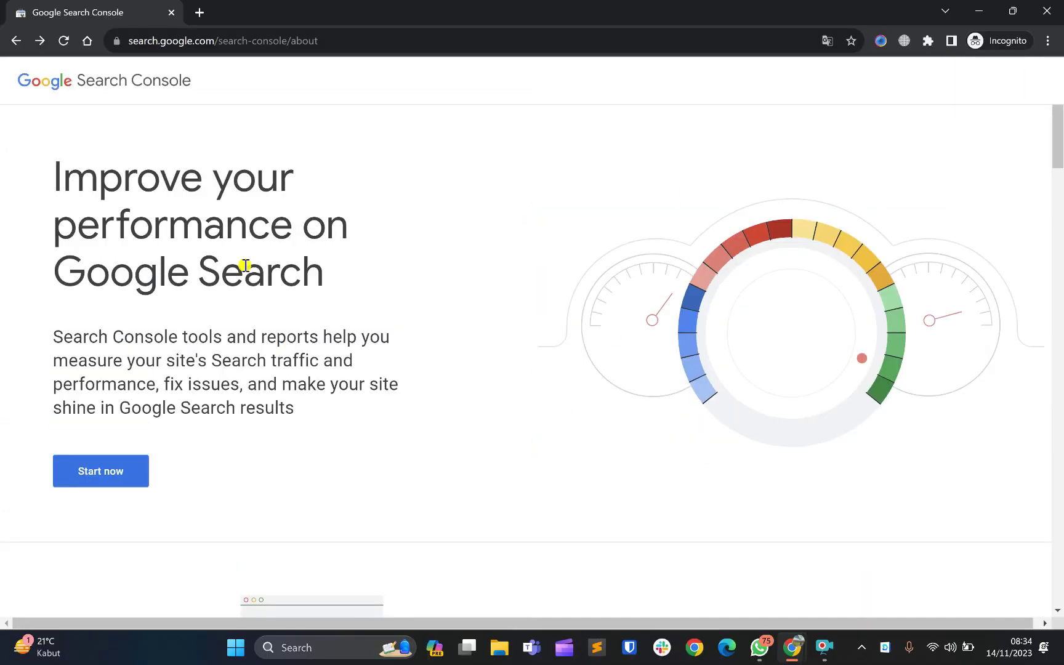
pyautogui.doubleClick(138, 40)
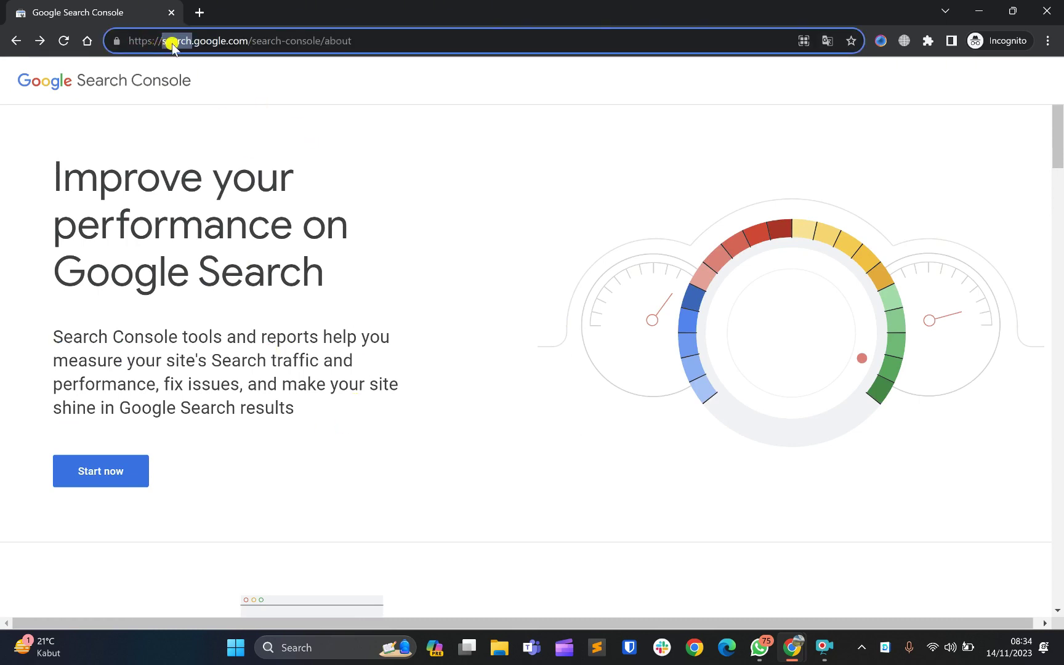
pyautogui.click(247, 39)
pyautogui.click(335, 192)
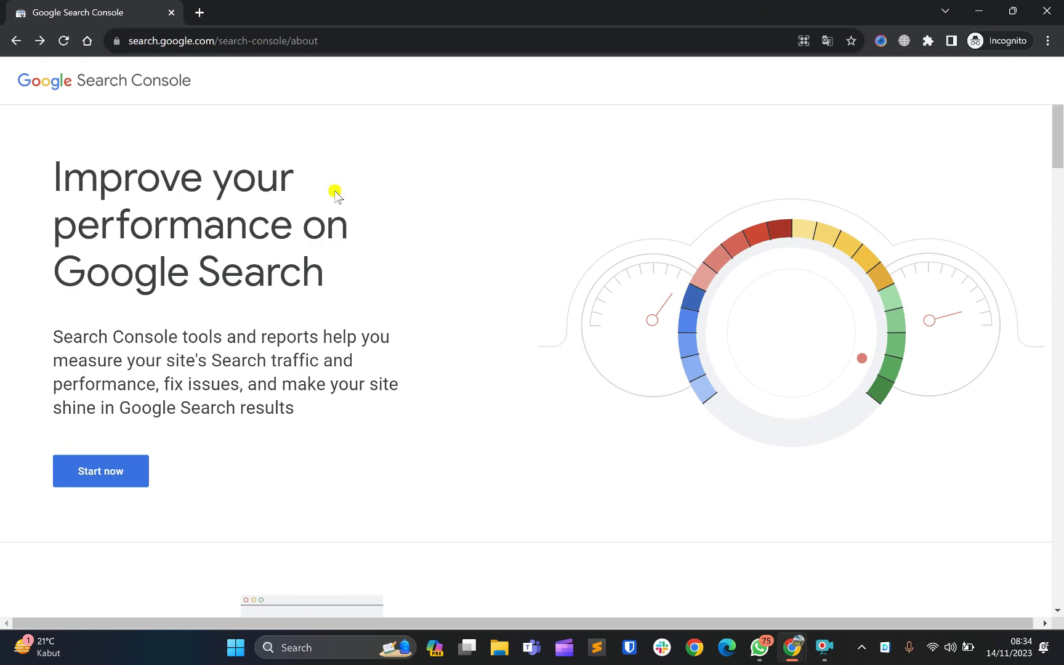
pyautogui.scroll(-1, 338, 191)
pyautogui.scroll(1, 338, 190)
pyautogui.scroll(-1, 261, 406)
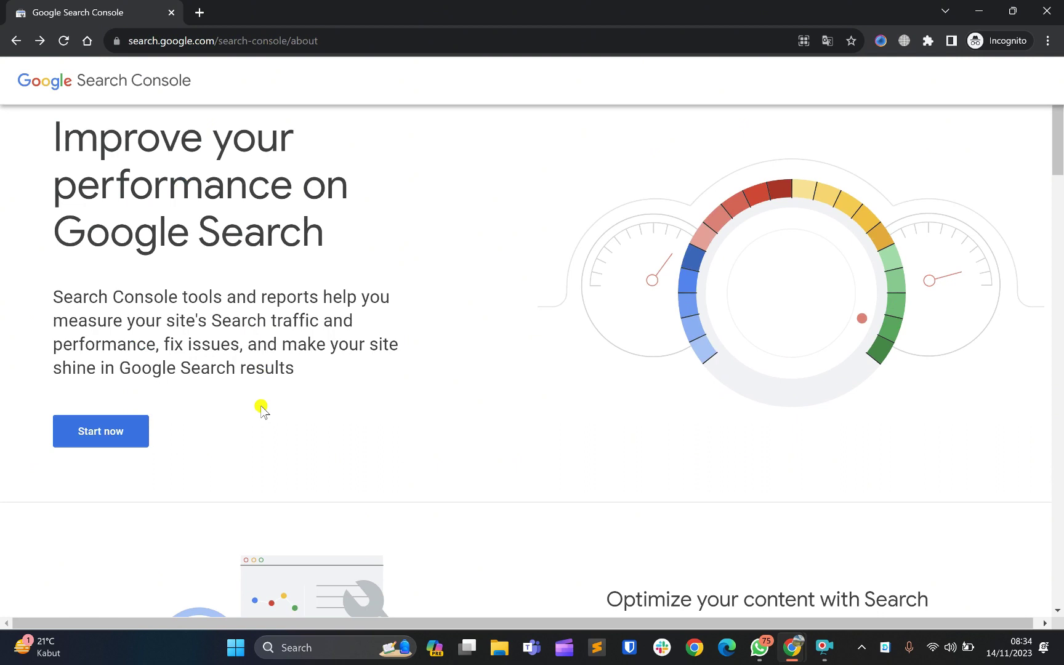
# Start Search Console sign-in and dismiss the saved-account suggestions to reach the email field
pyautogui.click(114, 440)
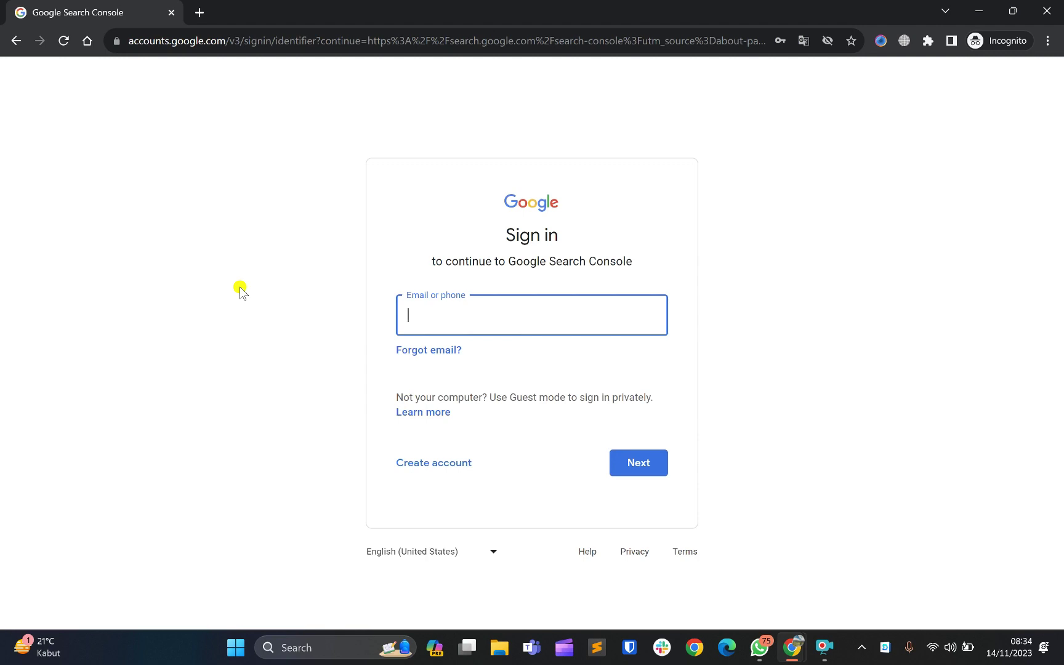
pyautogui.click(296, 316)
pyautogui.click(465, 317)
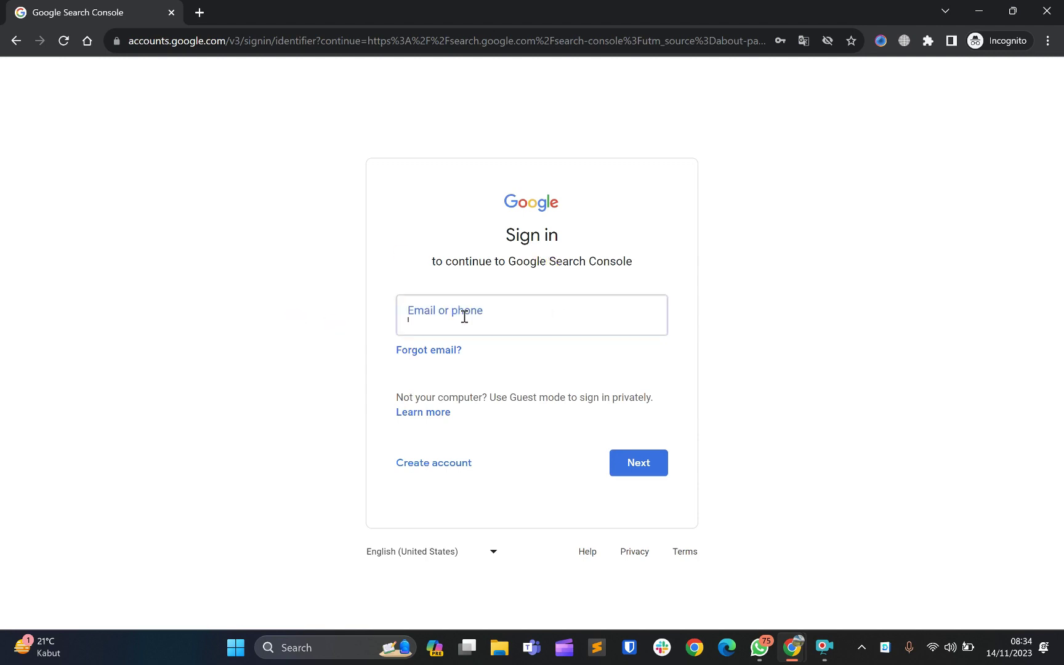
pyautogui.click(631, 253)
pyautogui.click(451, 331)
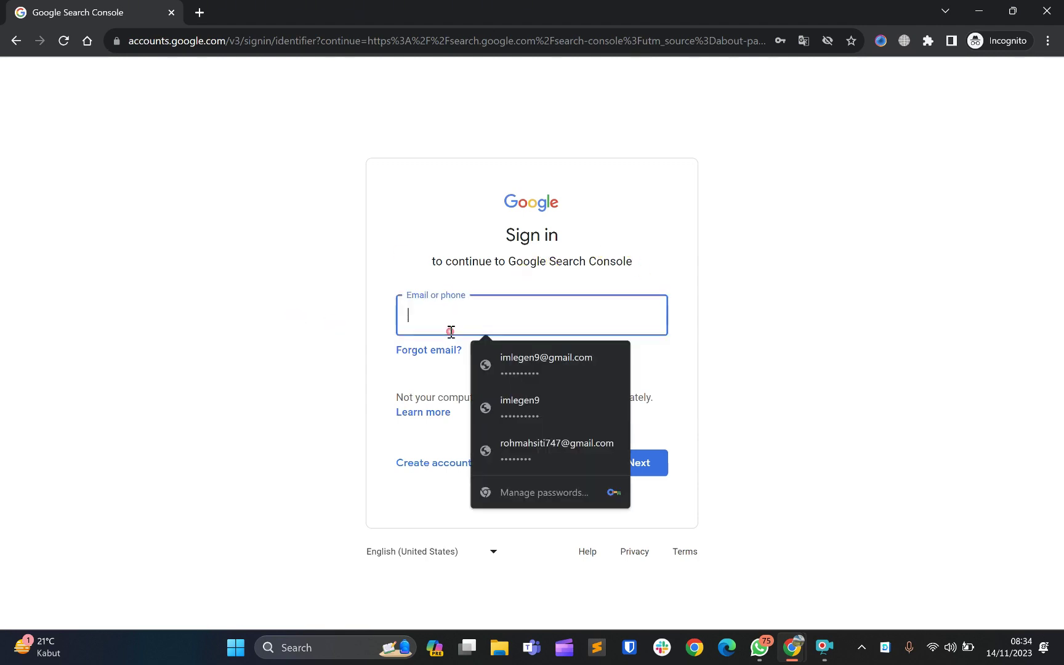
pyautogui.click(624, 261)
pyautogui.click(455, 324)
# Enter the Google account email and password to sign in
pyautogui.click(627, 471)
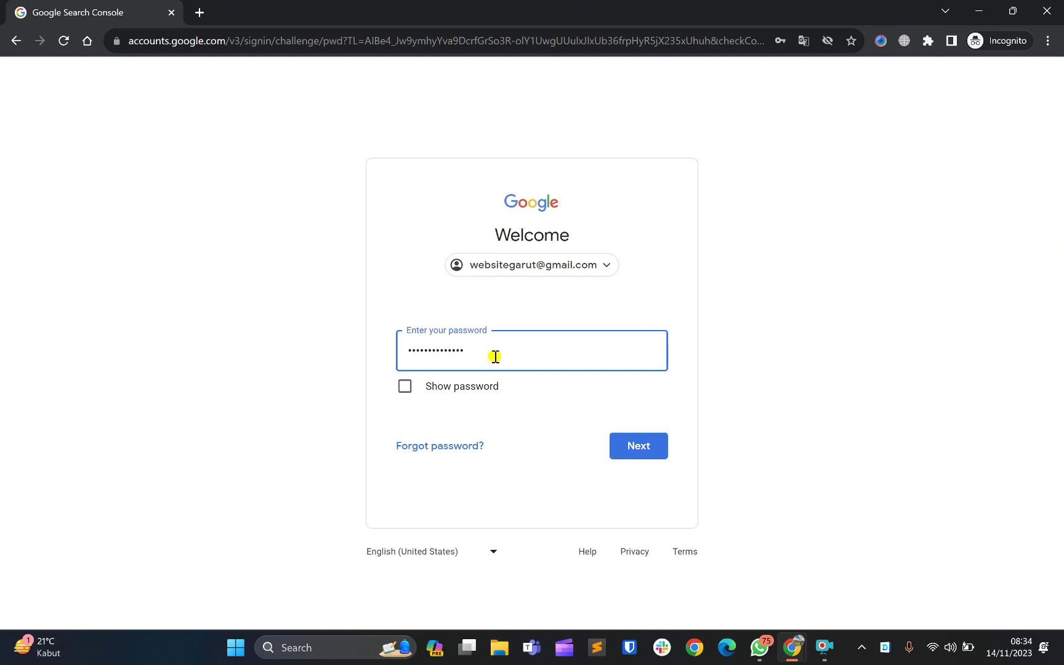
pyautogui.click(641, 451)
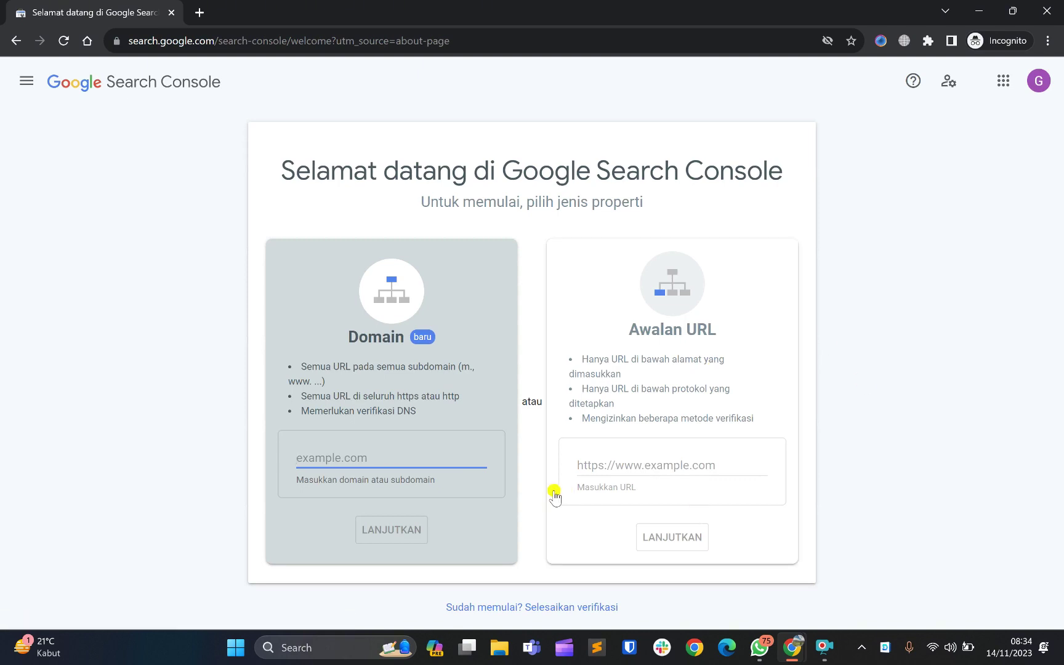
pyautogui.click(534, 164)
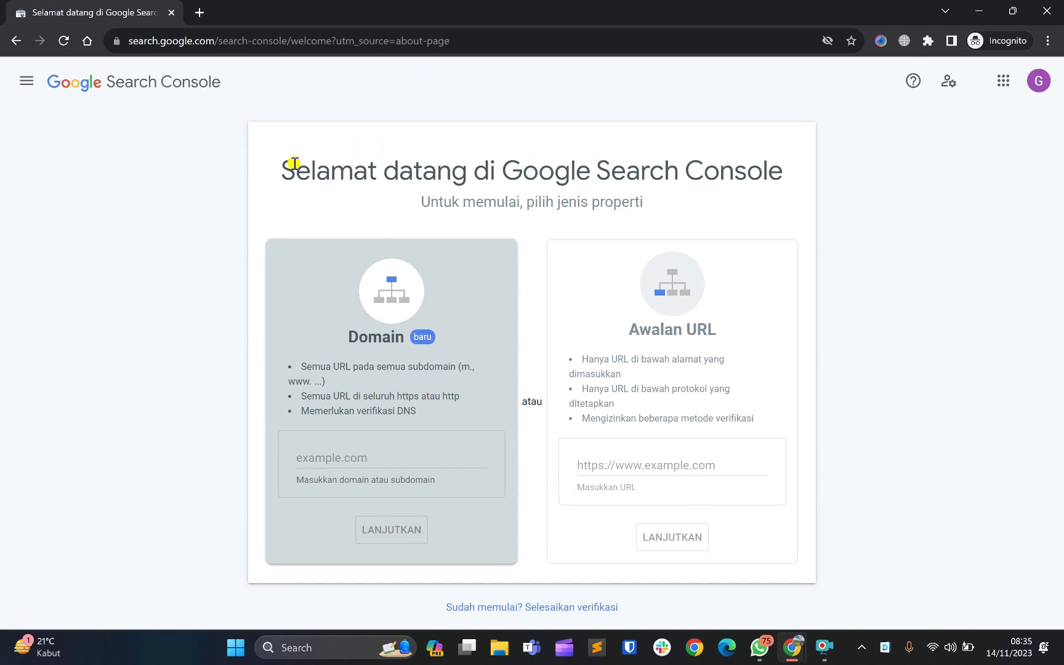
pyautogui.moveTo(284, 162); pyautogui.dragTo(769, 168)
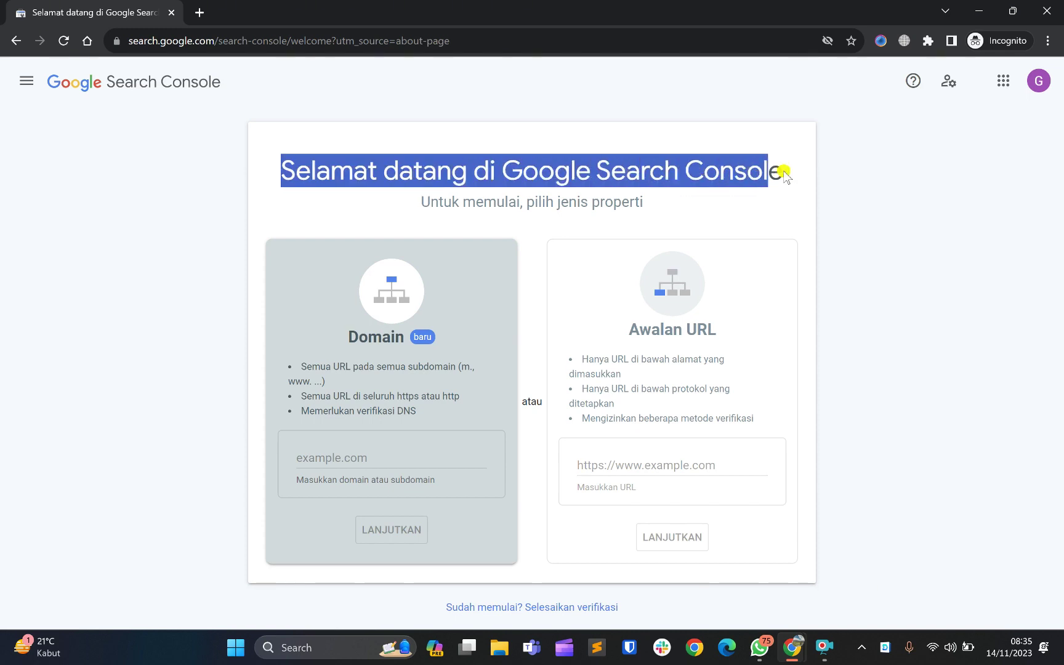
pyautogui.click(784, 171)
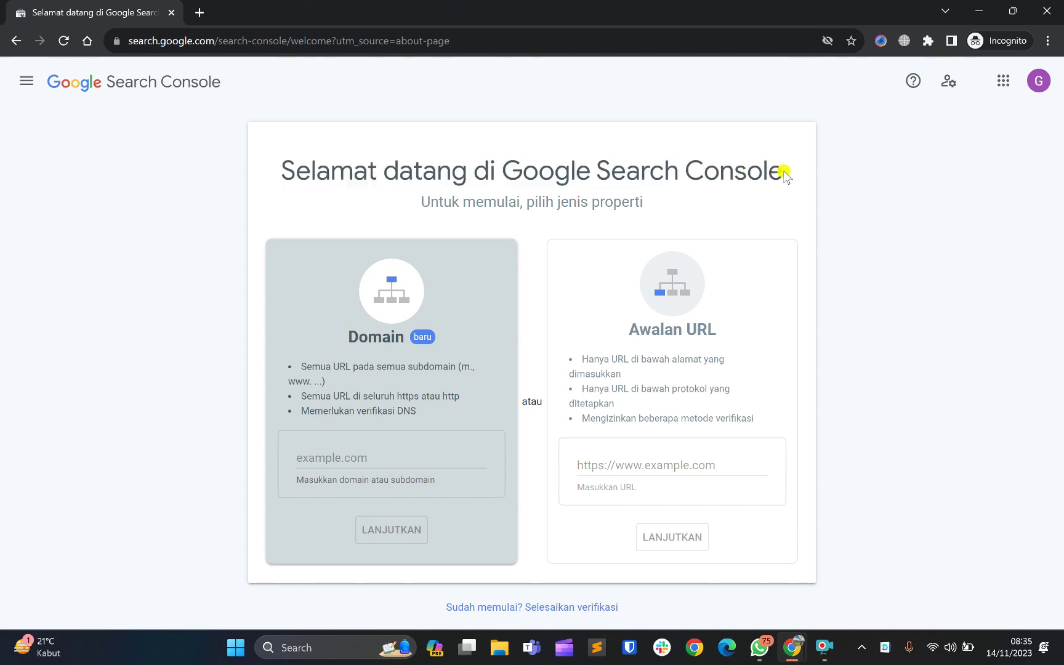
pyautogui.click(652, 328)
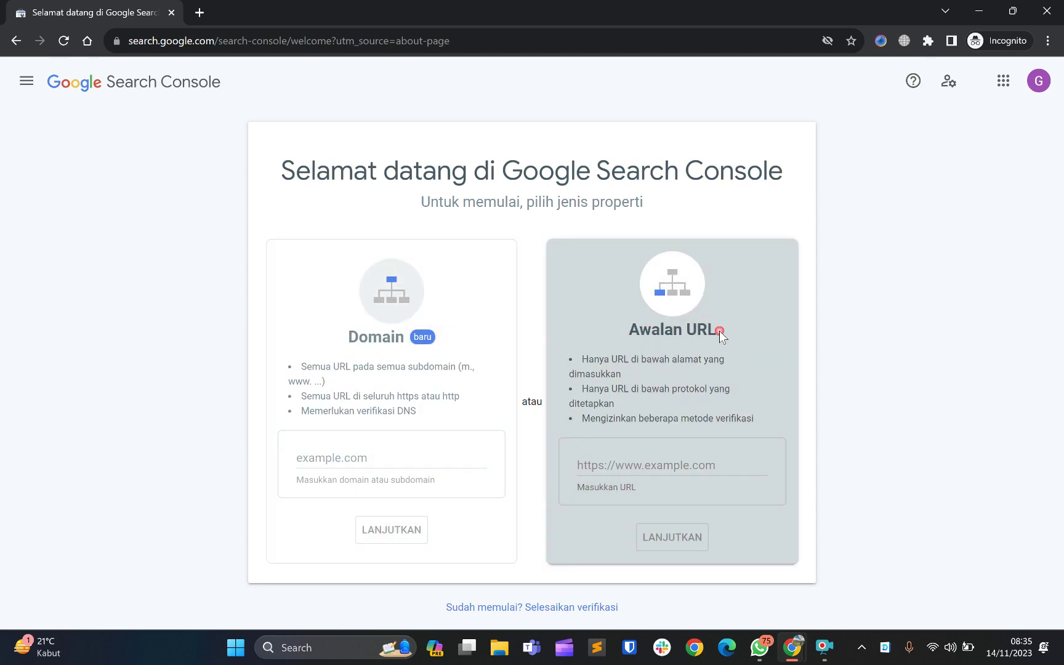
pyautogui.click(423, 281)
pyautogui.click(725, 293)
pyautogui.click(392, 286)
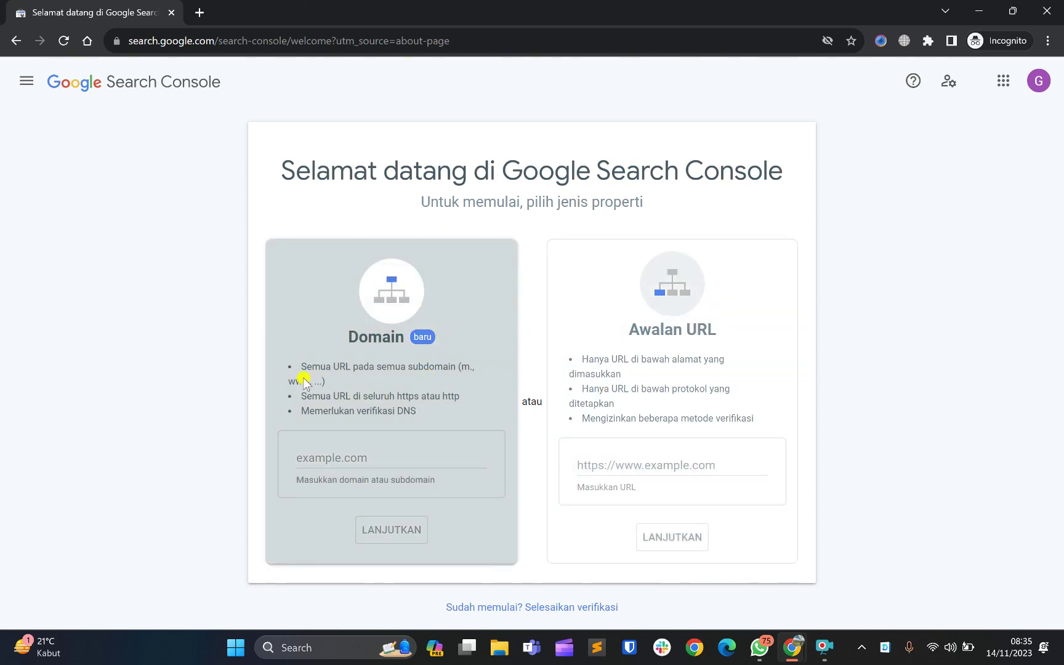
pyautogui.click(352, 454)
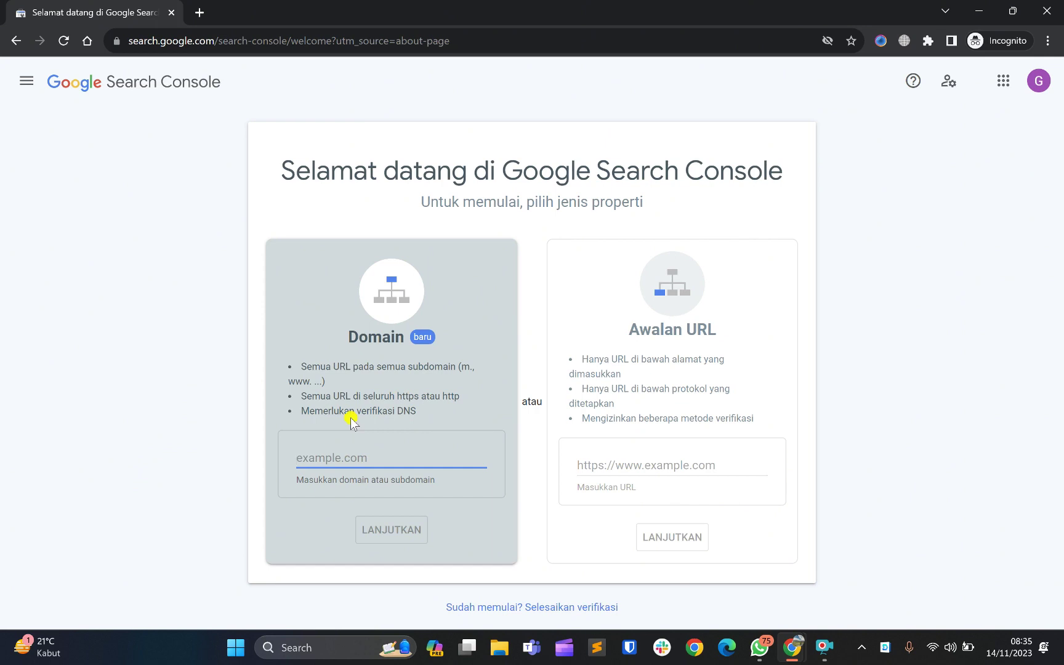
pyautogui.moveTo(389, 274); pyautogui.dragTo(408, 330)
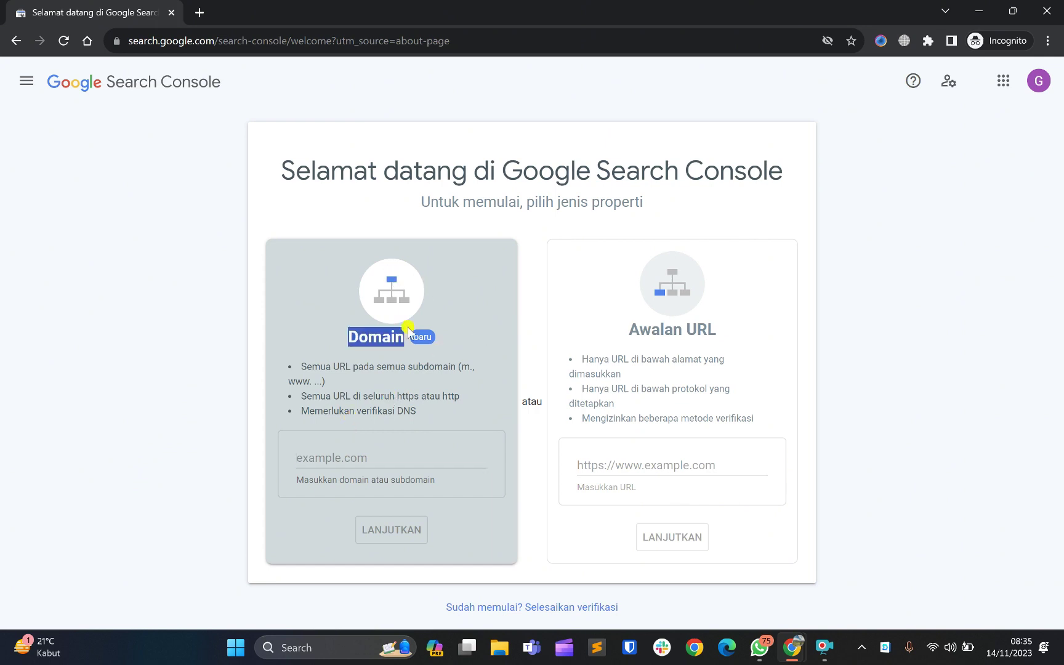
pyautogui.click(361, 458)
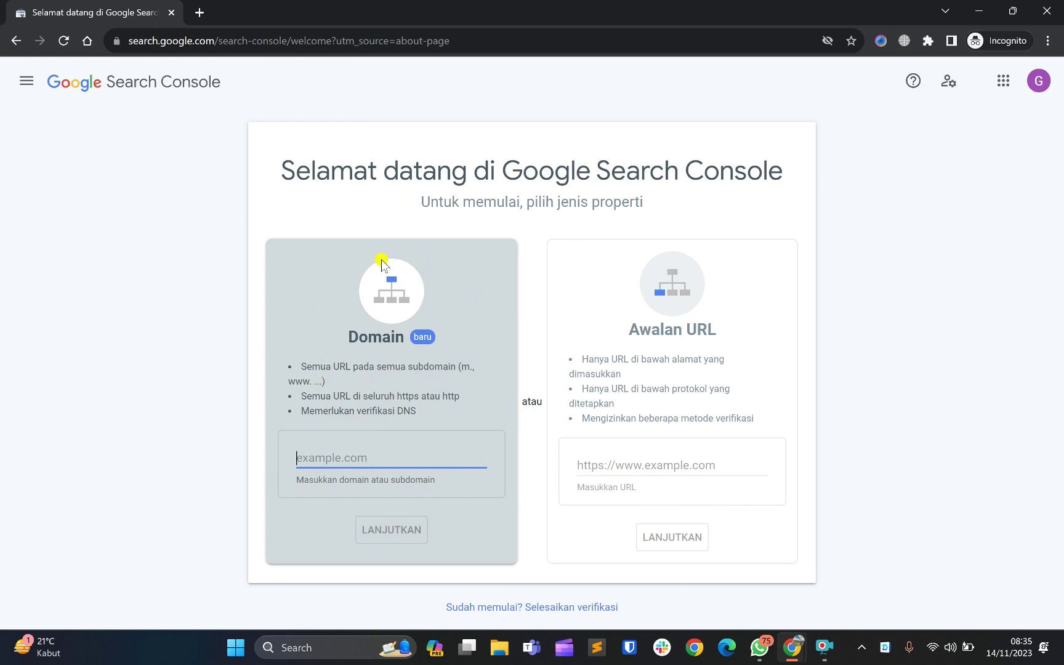
pyautogui.click(382, 263)
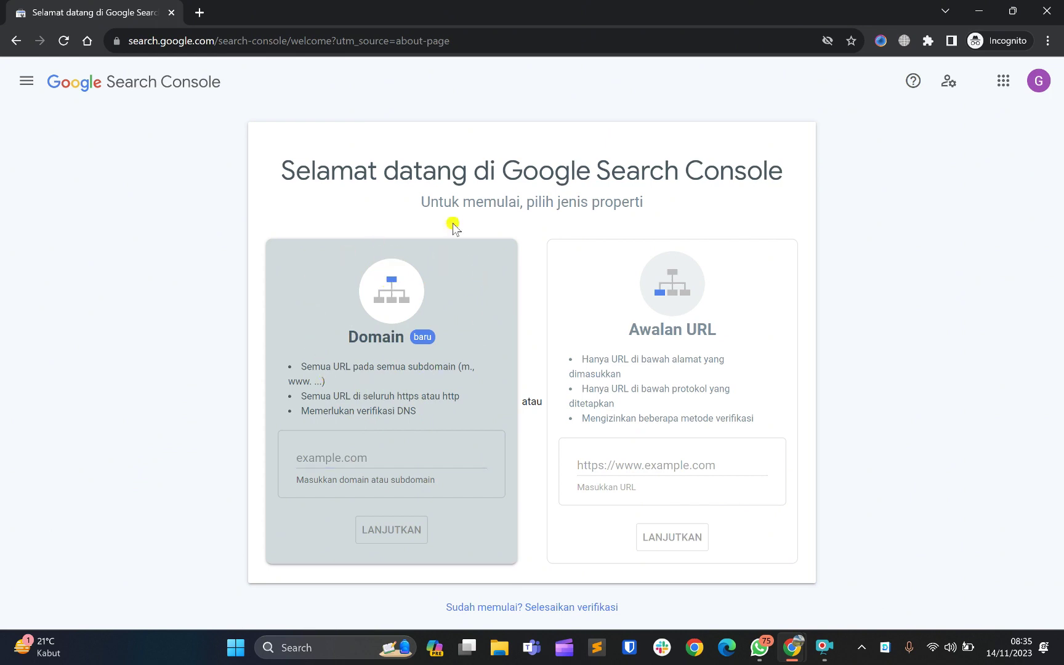
pyautogui.doubleClick(343, 294)
pyautogui.click(343, 294)
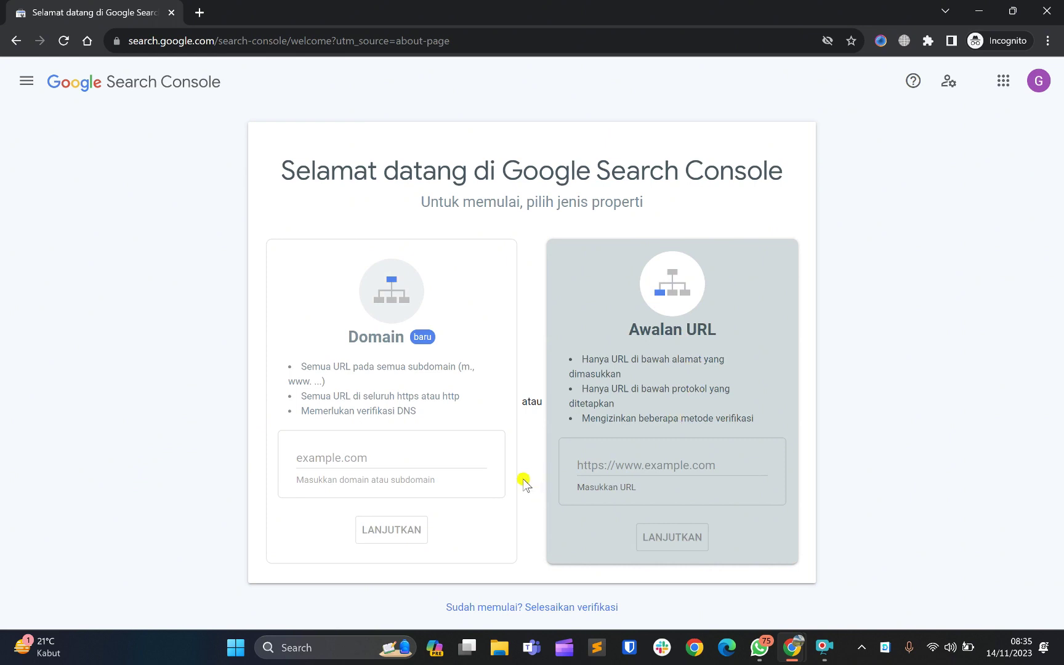
pyautogui.click(615, 468)
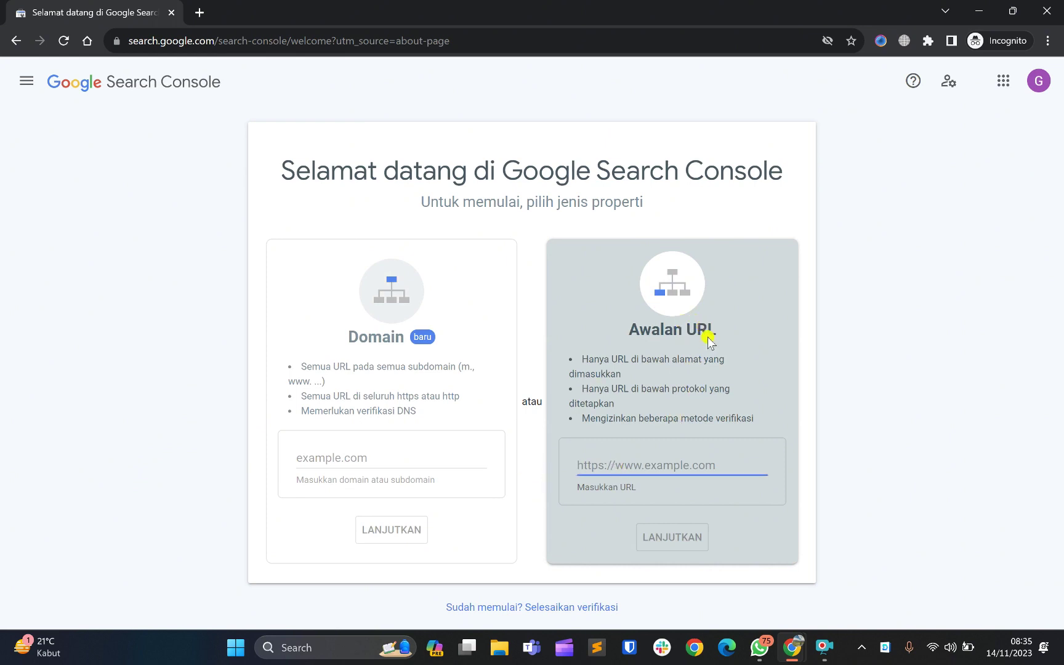
pyautogui.click(619, 334)
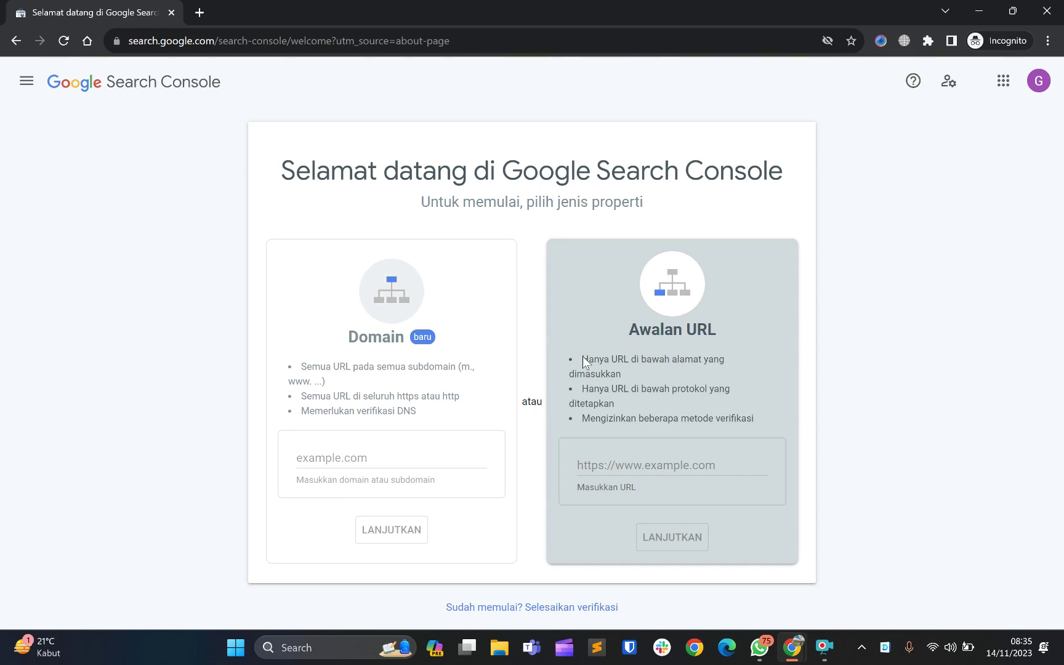
pyautogui.moveTo(582, 358); pyautogui.dragTo(616, 374)
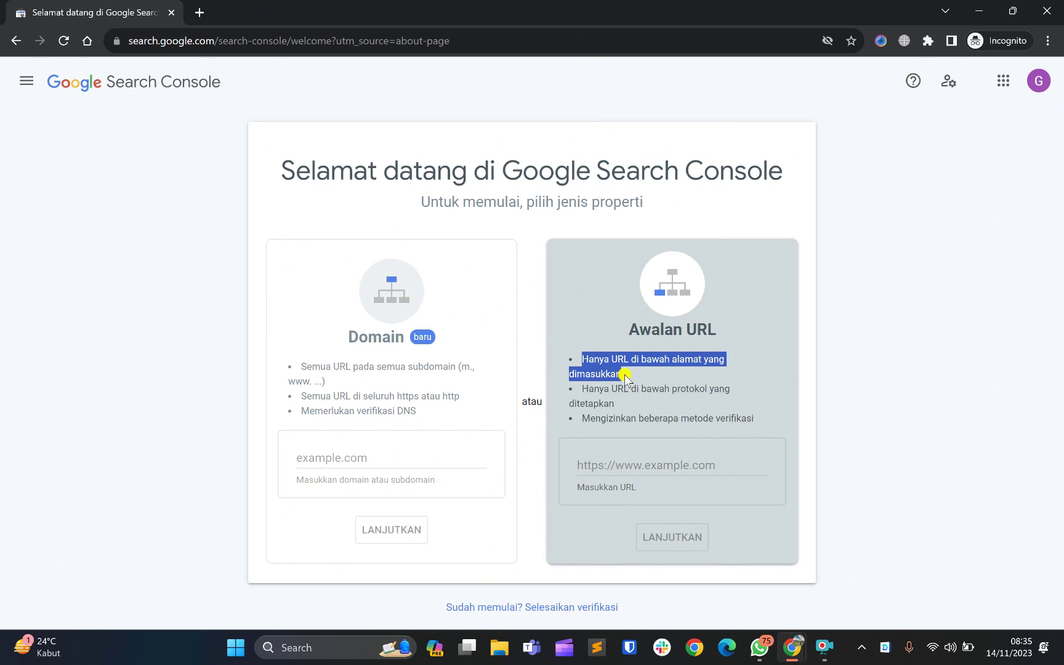
pyautogui.click(625, 376)
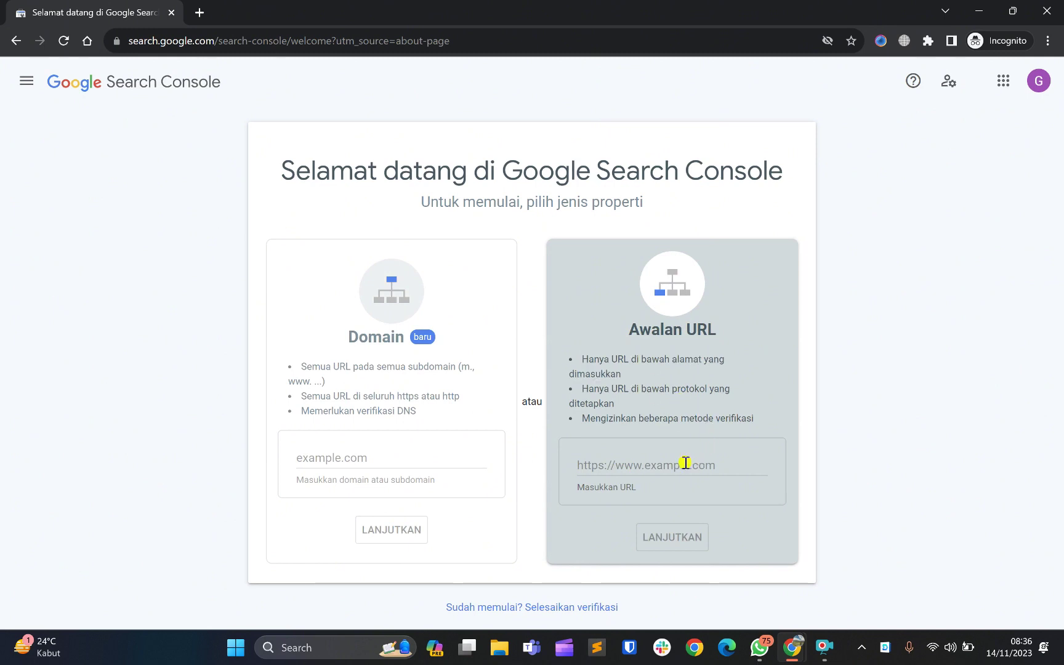
pyautogui.click(653, 462)
pyautogui.click(376, 293)
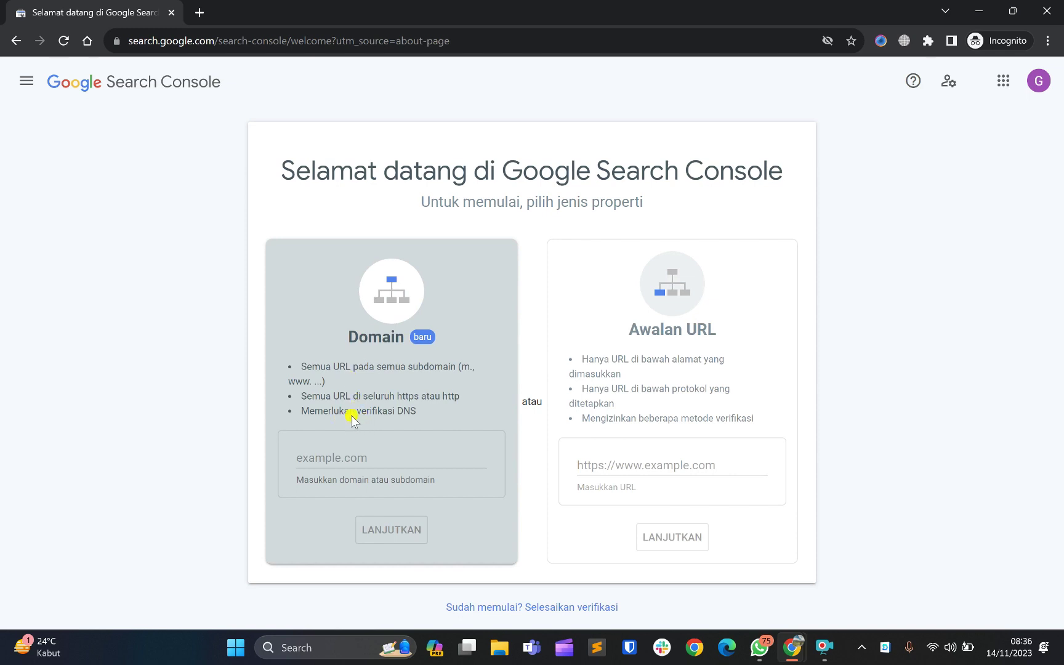
pyautogui.click(728, 358)
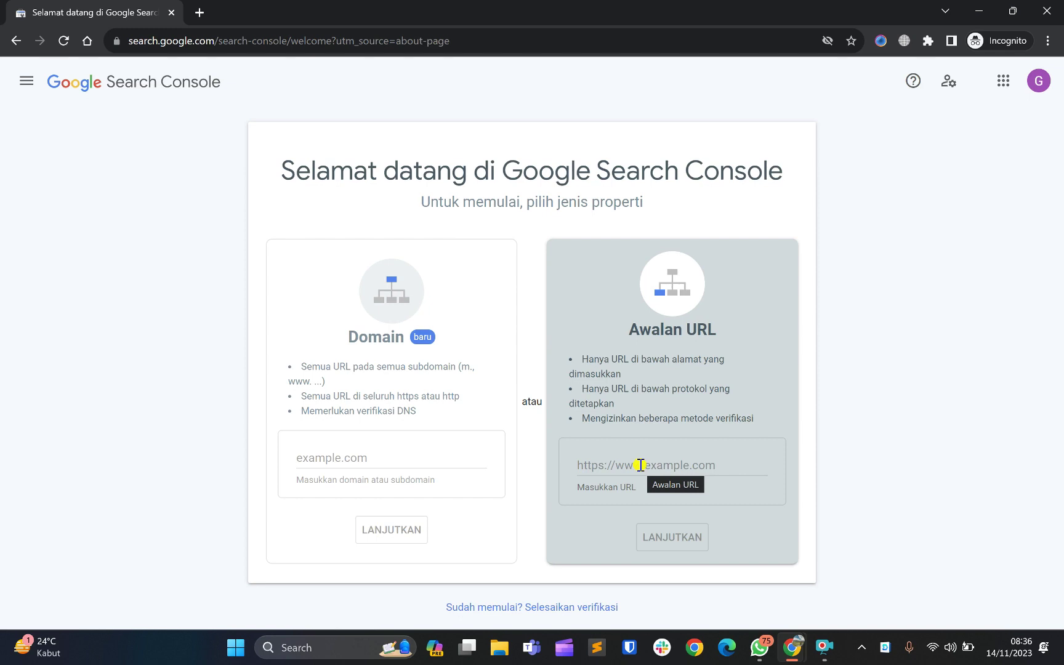
pyautogui.click(641, 465)
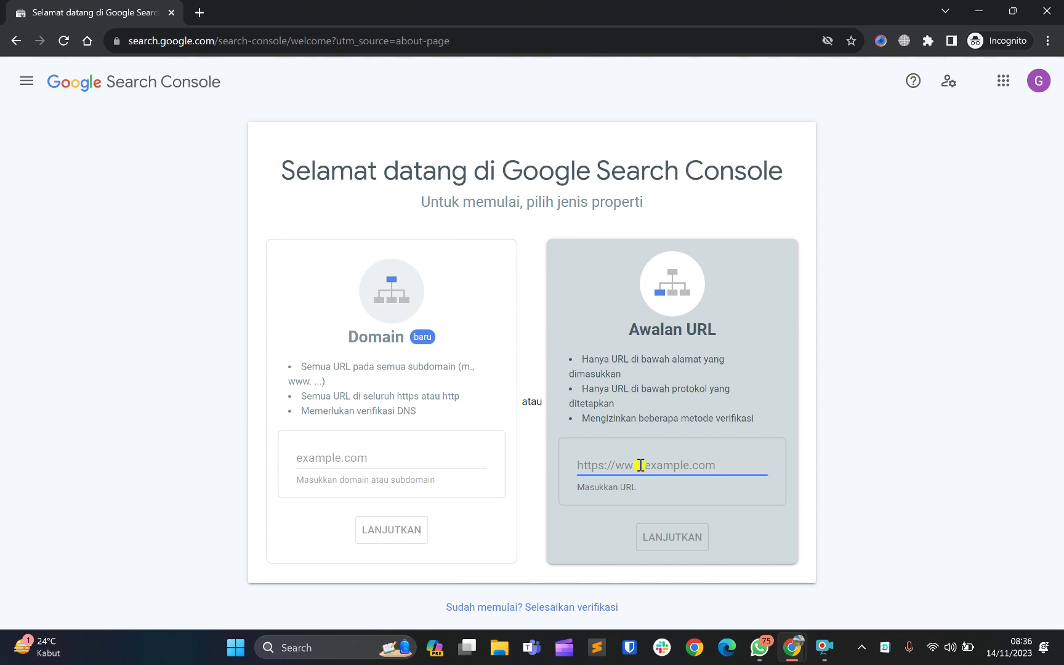
pyautogui.click(621, 280)
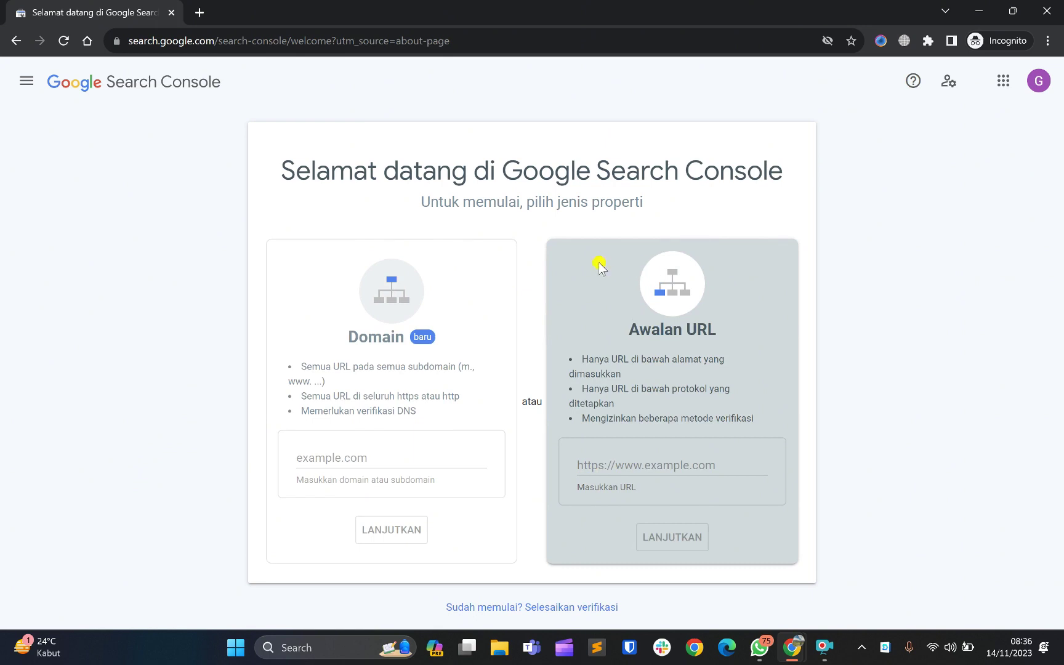
pyautogui.click(613, 463)
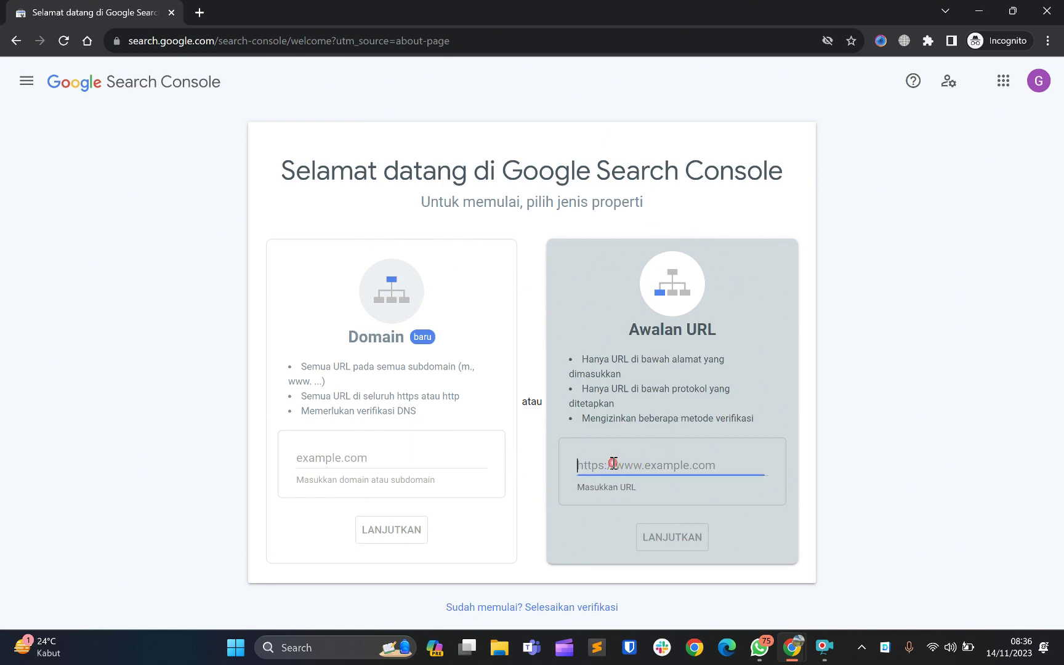
pyautogui.click(663, 114)
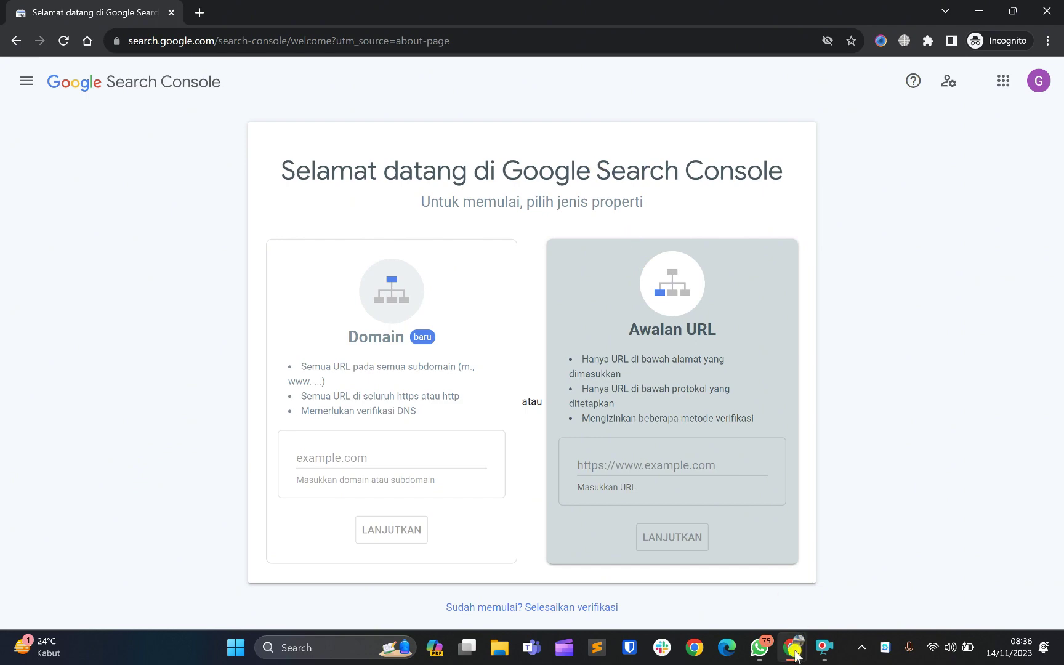
pyautogui.moveTo(797, 655)
pyautogui.click(714, 576)
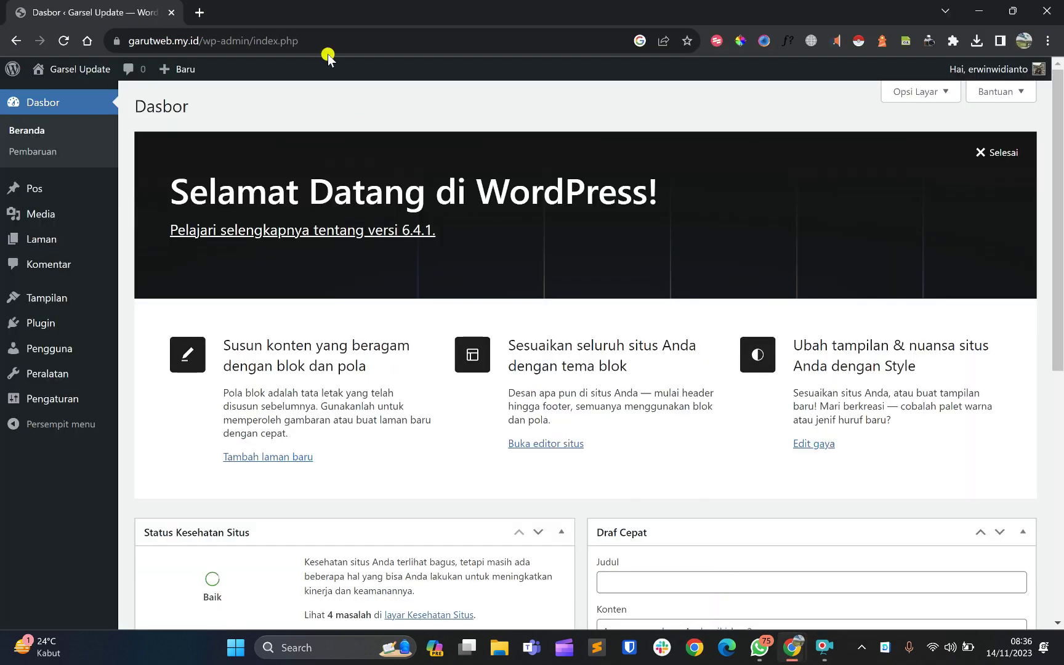
pyautogui.moveTo(210, 42); pyautogui.dragTo(161, 44)
pyautogui.rightClick(162, 43)
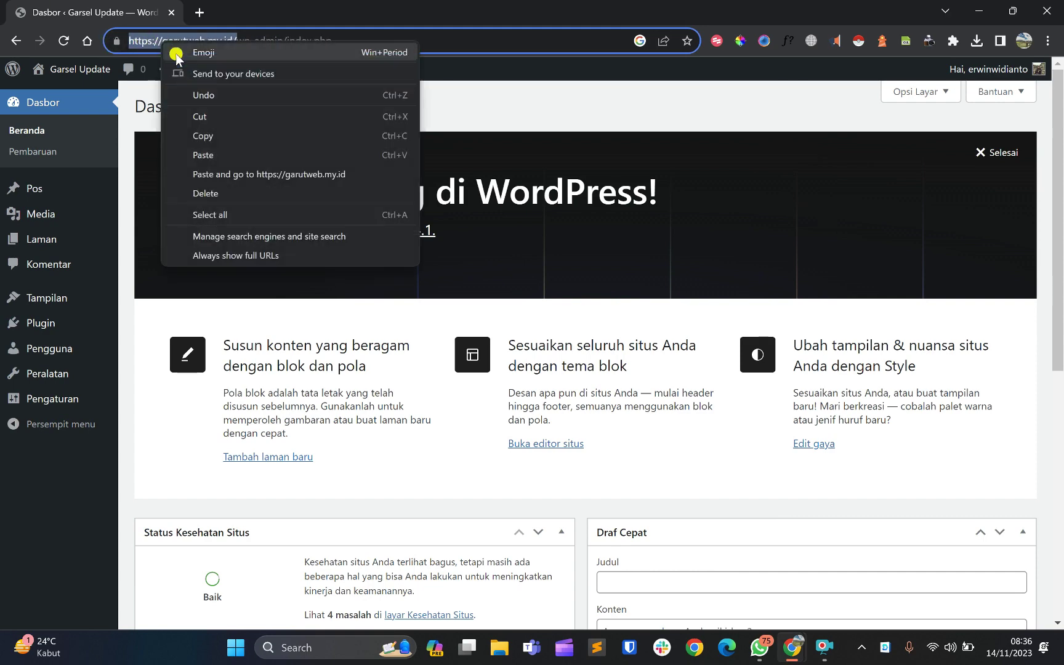
pyautogui.click(237, 136)
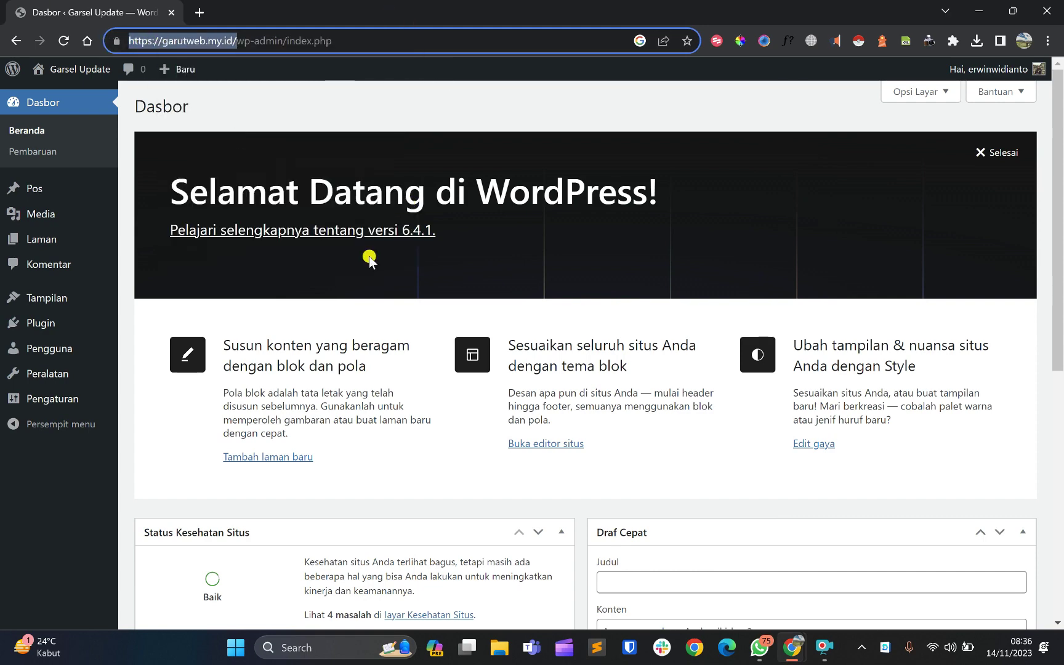
# Clear the address selection and return to the Search Console welcome page
pyautogui.scroll(-3, 368, 256)
pyautogui.scroll(3, 370, 259)
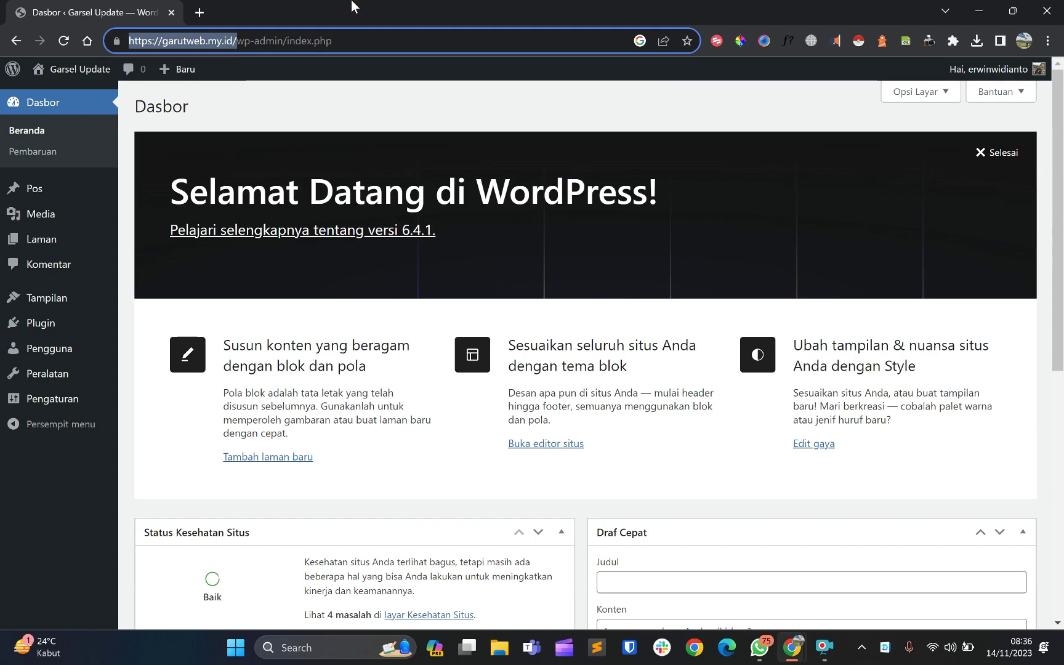
pyautogui.click(296, 74)
pyautogui.scroll(-5, 297, 70)
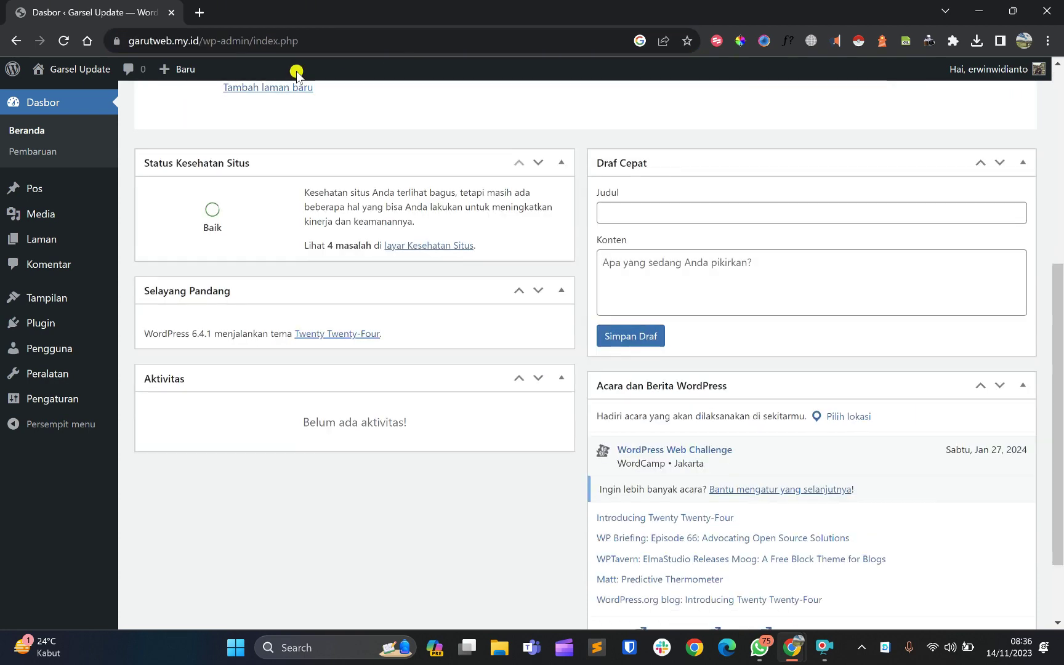
pyautogui.scroll(5, 297, 71)
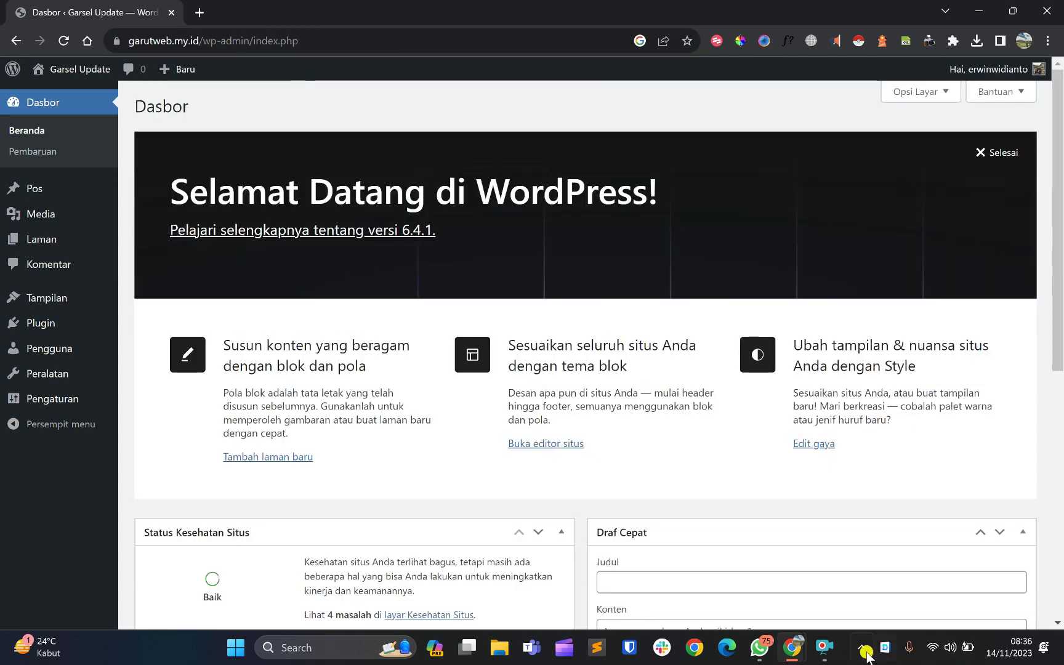
pyautogui.moveTo(796, 657)
pyautogui.click(853, 579)
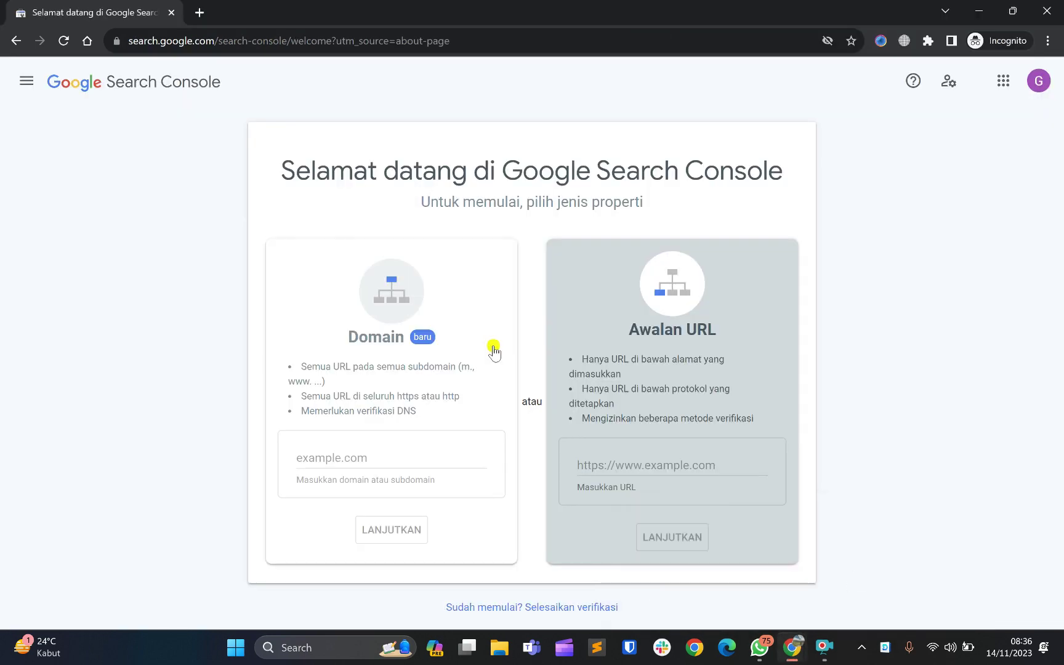
pyautogui.click(595, 463)
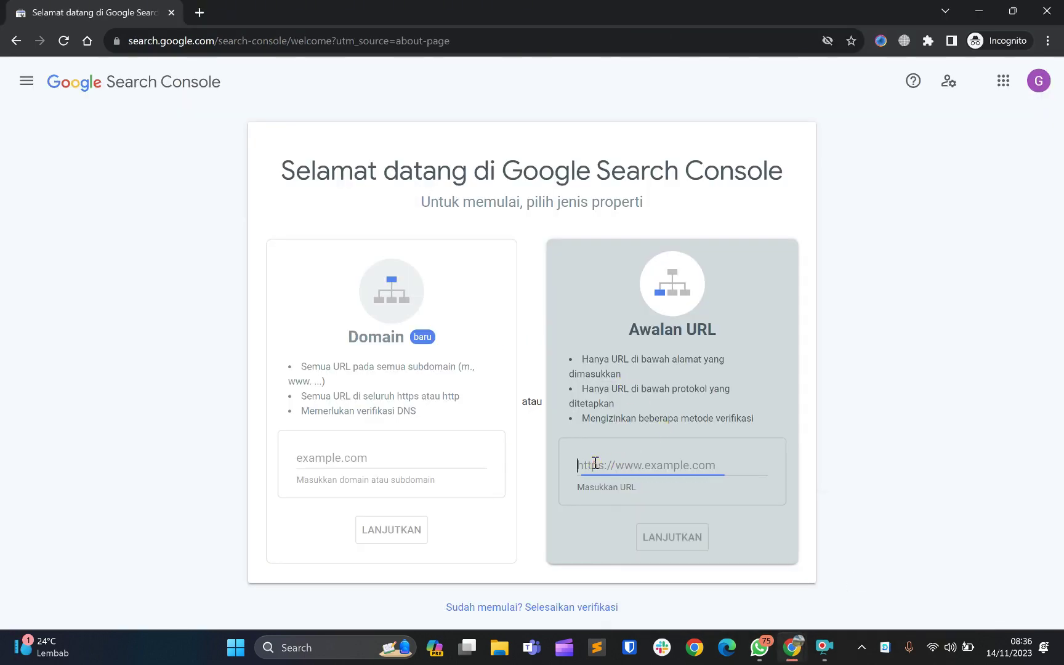
pyautogui.rightClick(594, 463)
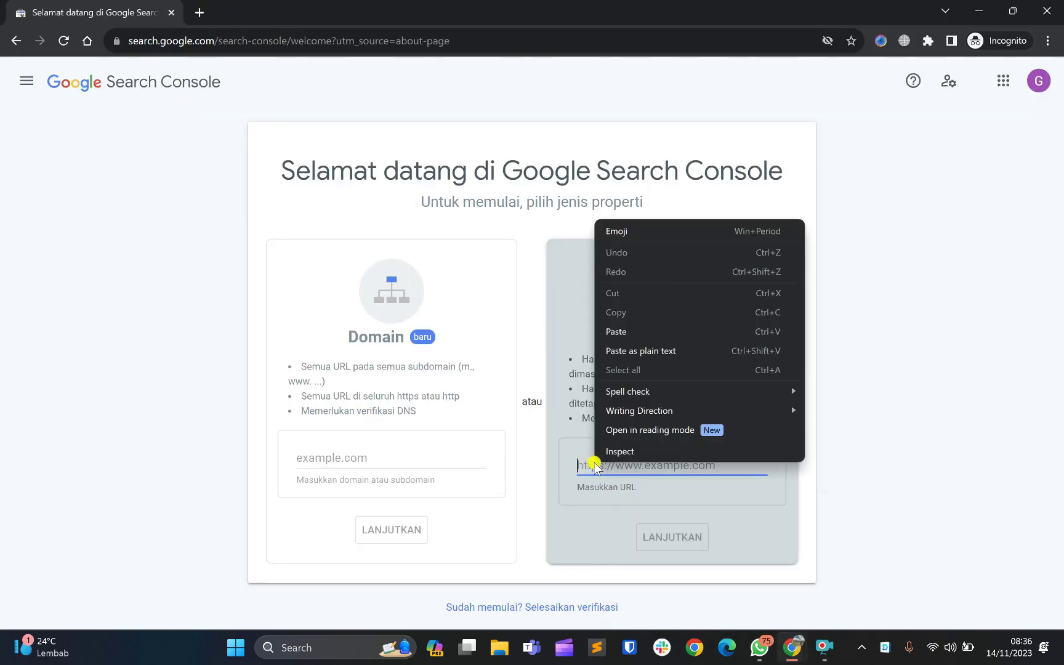
pyautogui.click(634, 330)
pyautogui.click(726, 487)
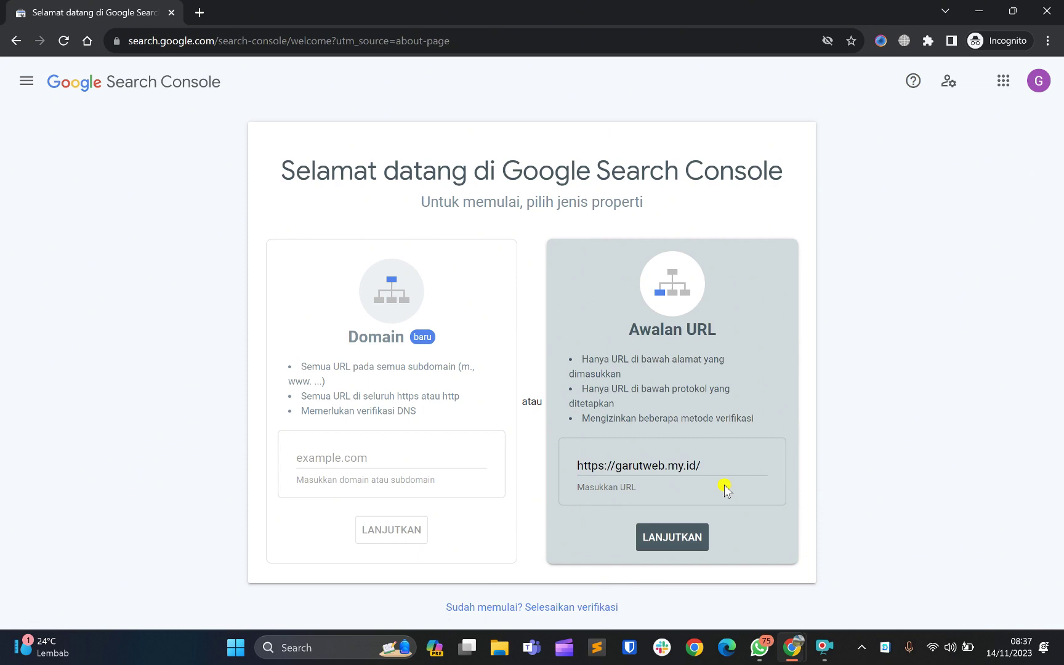
pyautogui.click(656, 537)
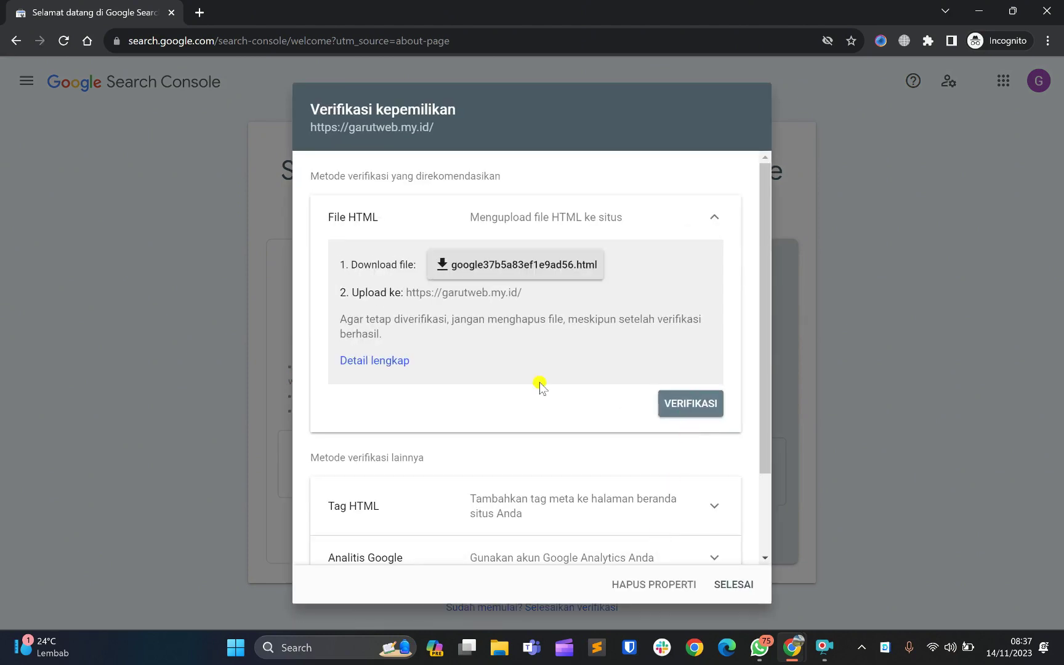
# Start the google37b5a83ef1e9ad56.html download, cancel saving it, and scroll to the alternative methods
pyautogui.scroll(-2, 539, 385)
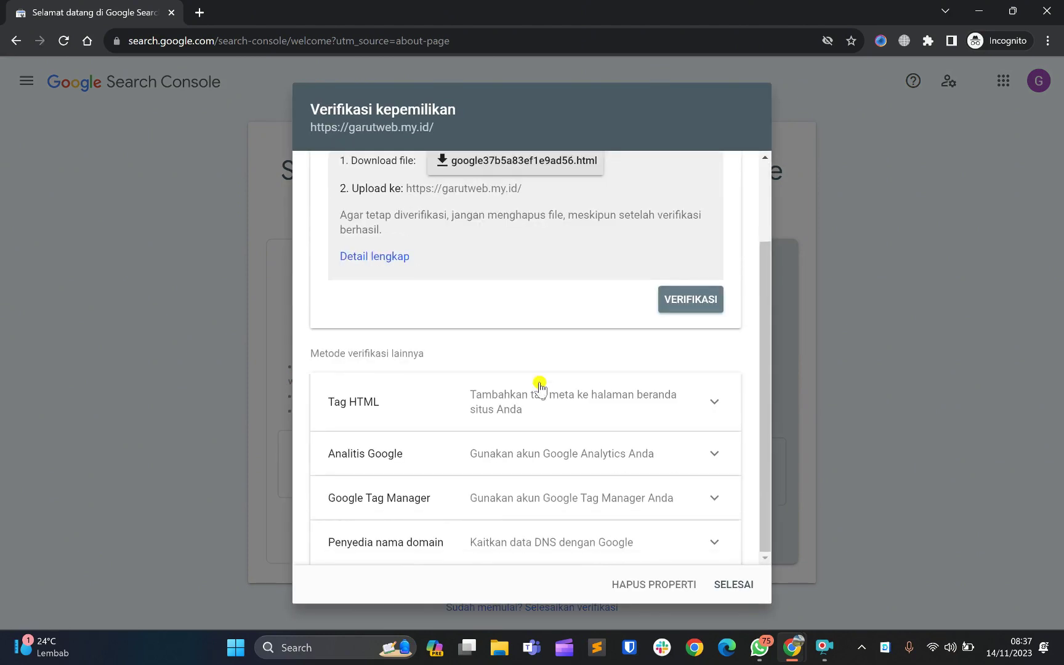
pyautogui.scroll(2, 541, 385)
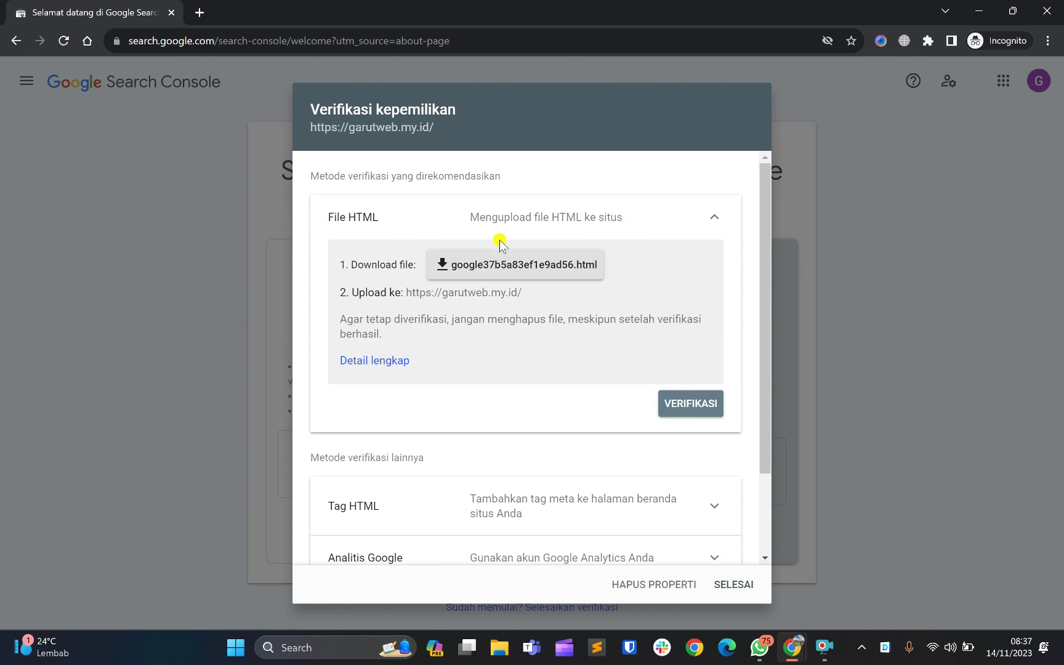
pyautogui.click(464, 276)
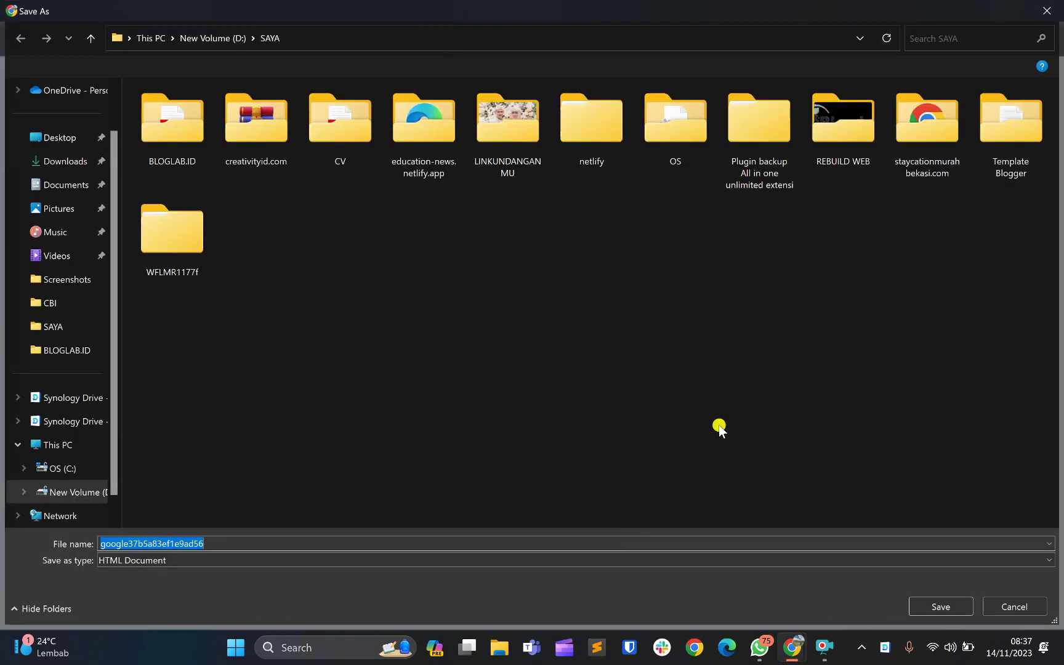
pyautogui.click(1002, 608)
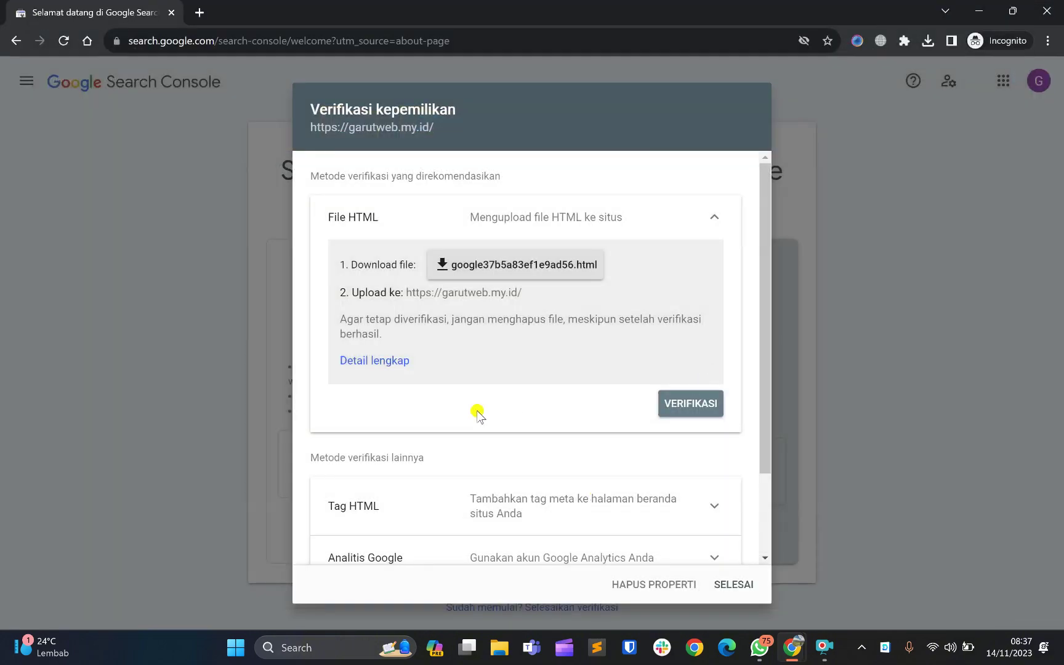
pyautogui.scroll(-1, 478, 414)
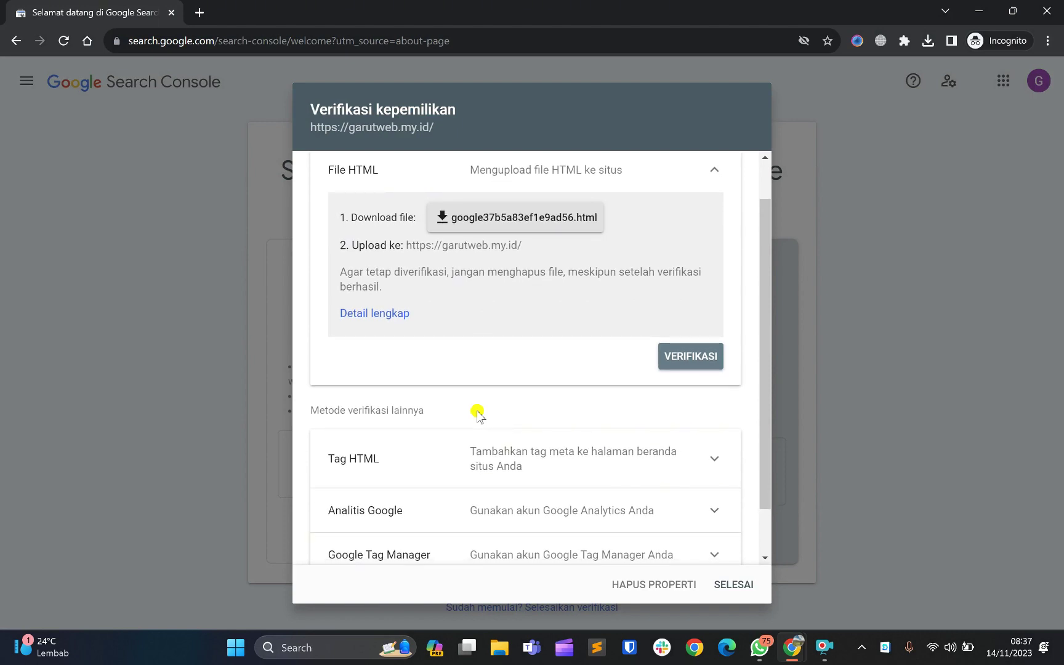
pyautogui.scroll(-1, 479, 413)
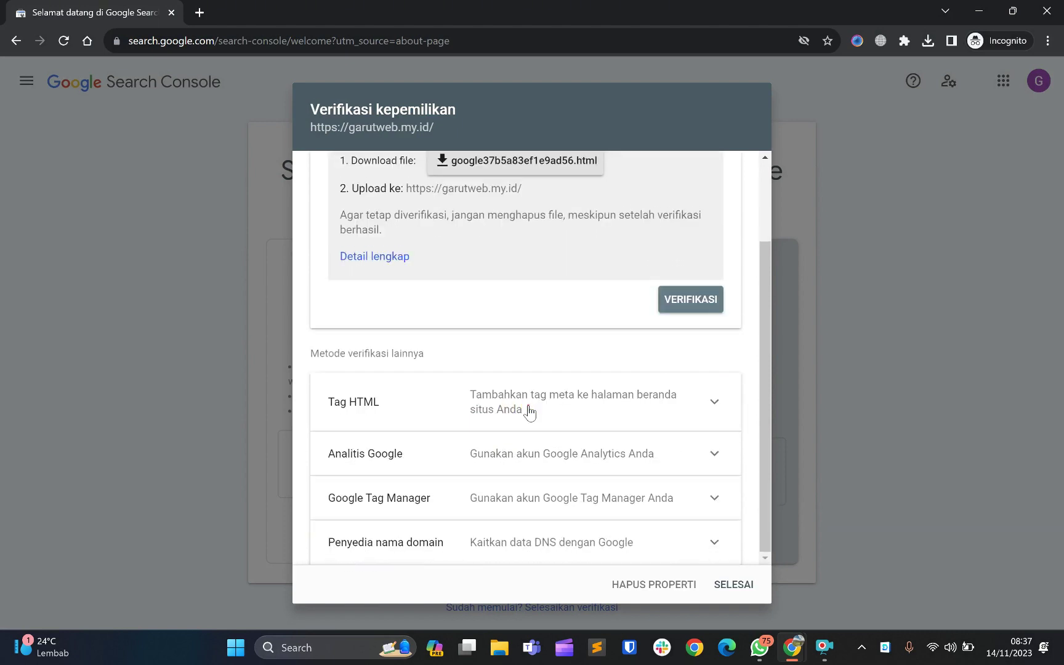
# Expand the Tag HTML method and select its verification meta tag
pyautogui.click(529, 411)
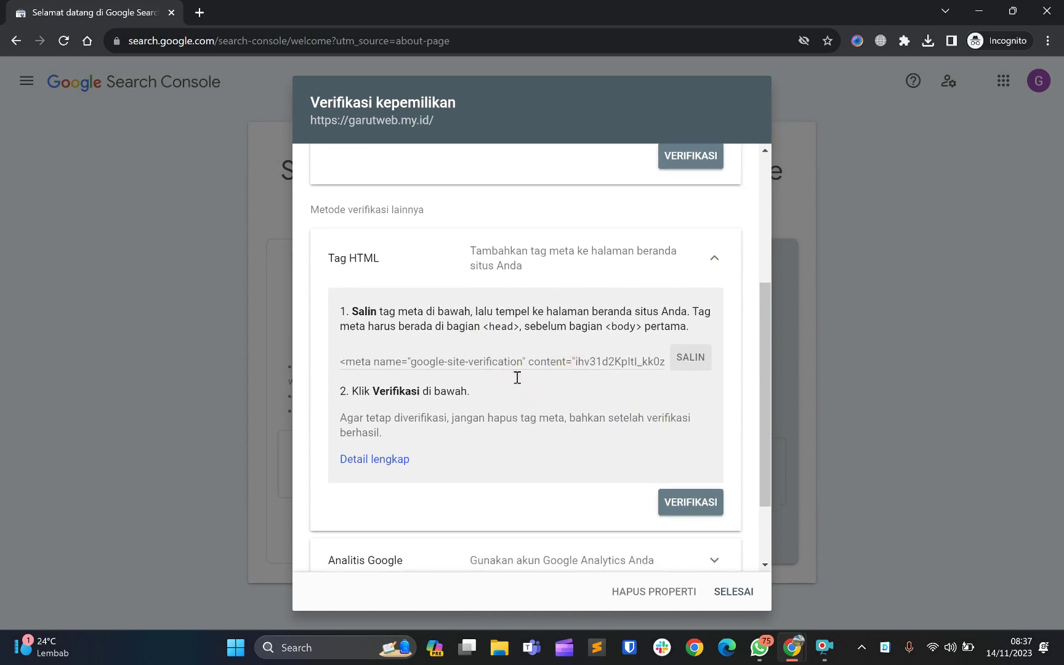
pyautogui.tripleClick(546, 362)
pyautogui.scroll(-1, 549, 359)
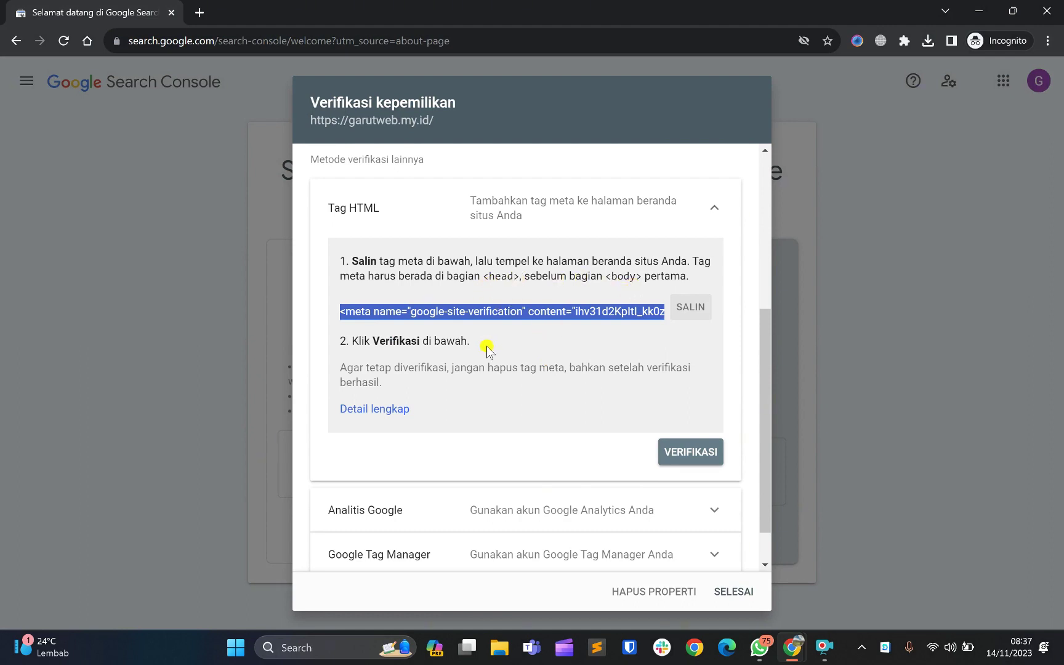
pyautogui.scroll(-1, 486, 348)
pyautogui.scroll(-1, 487, 348)
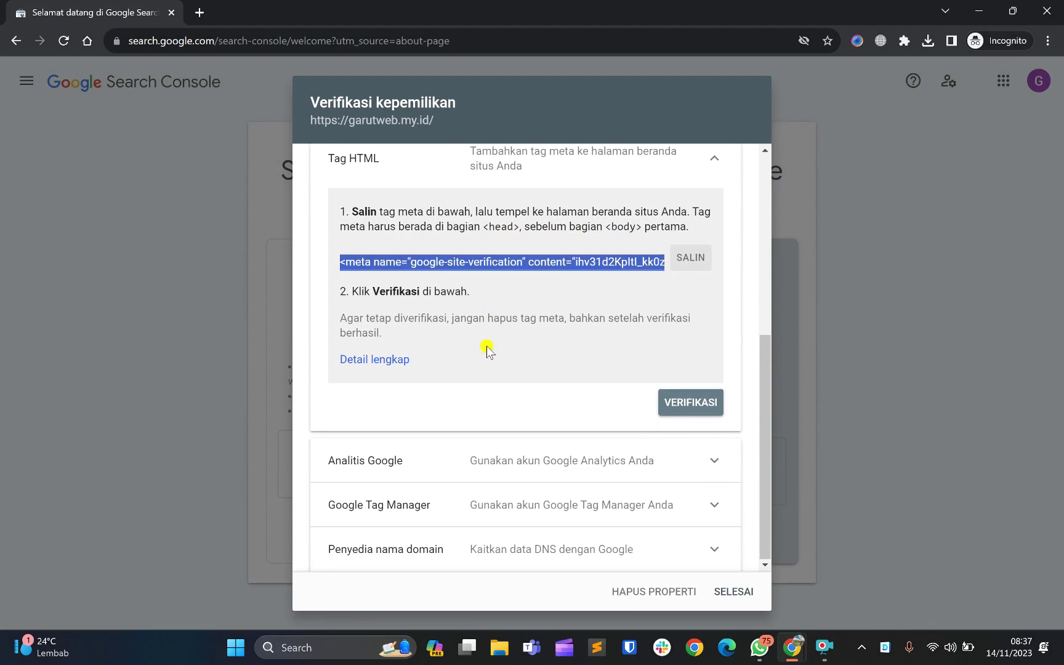
# Expand the Analitis Google and Google Tag Manager methods to read their instructions
pyautogui.click(429, 462)
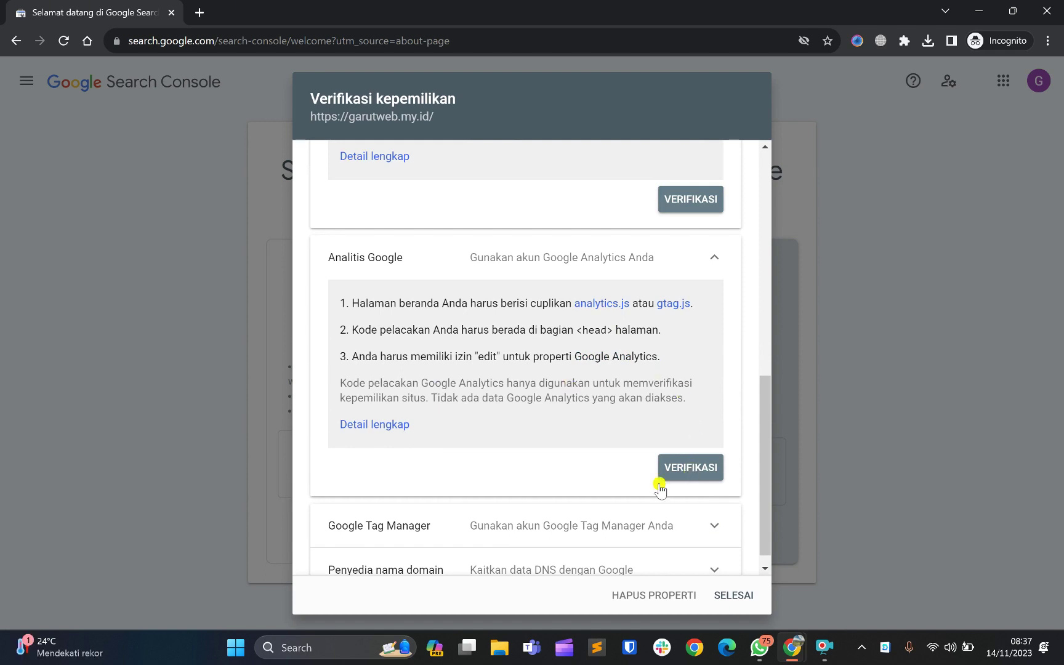
pyautogui.scroll(-1, 452, 483)
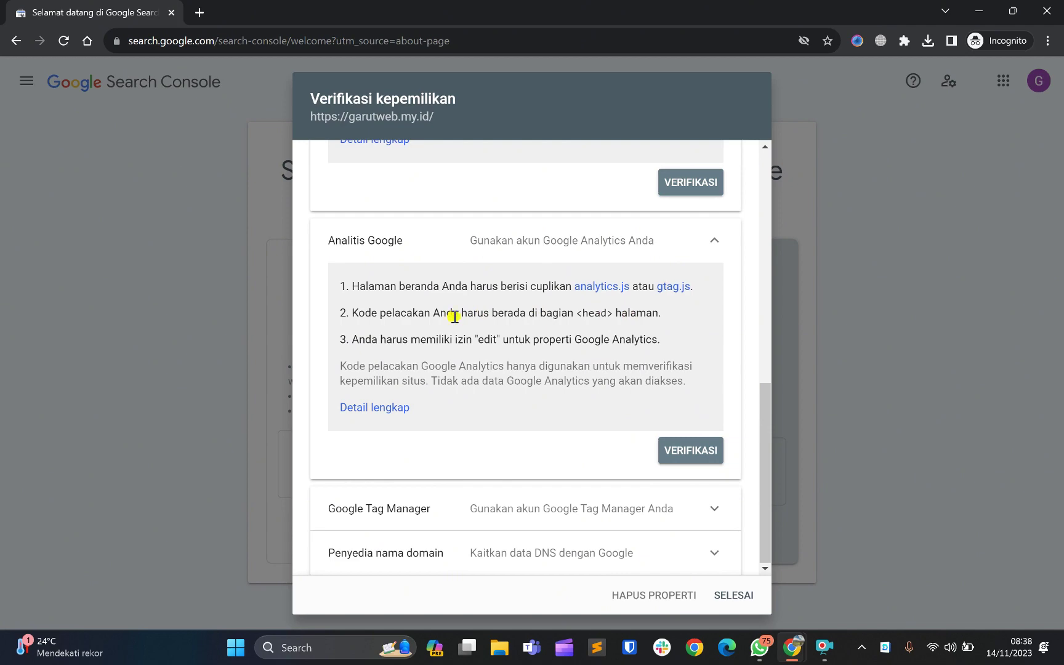
pyautogui.click(445, 517)
pyautogui.scroll(-3, 445, 517)
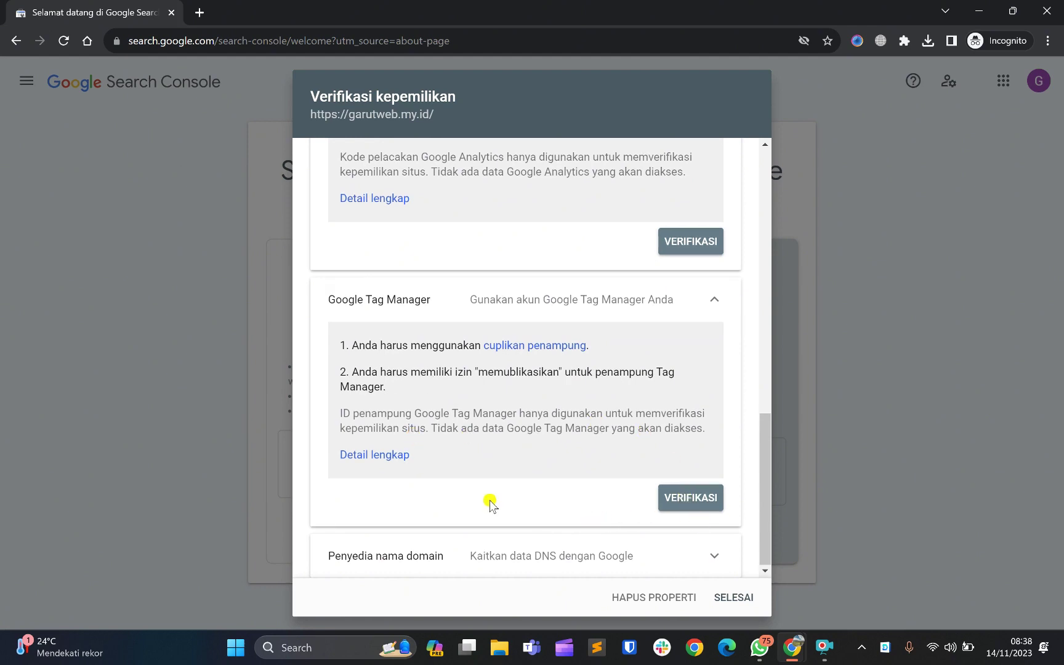
# Expand Penyedia nama domain and review its TXT record steps, briefly selecting the verification value
pyautogui.click(560, 550)
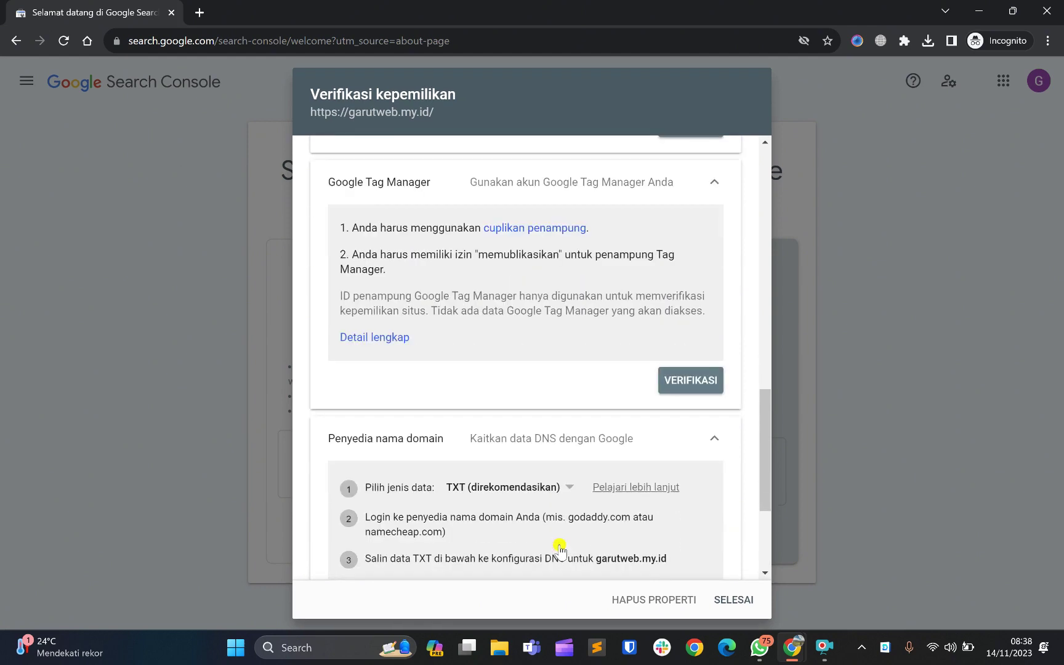
pyautogui.scroll(-3, 560, 550)
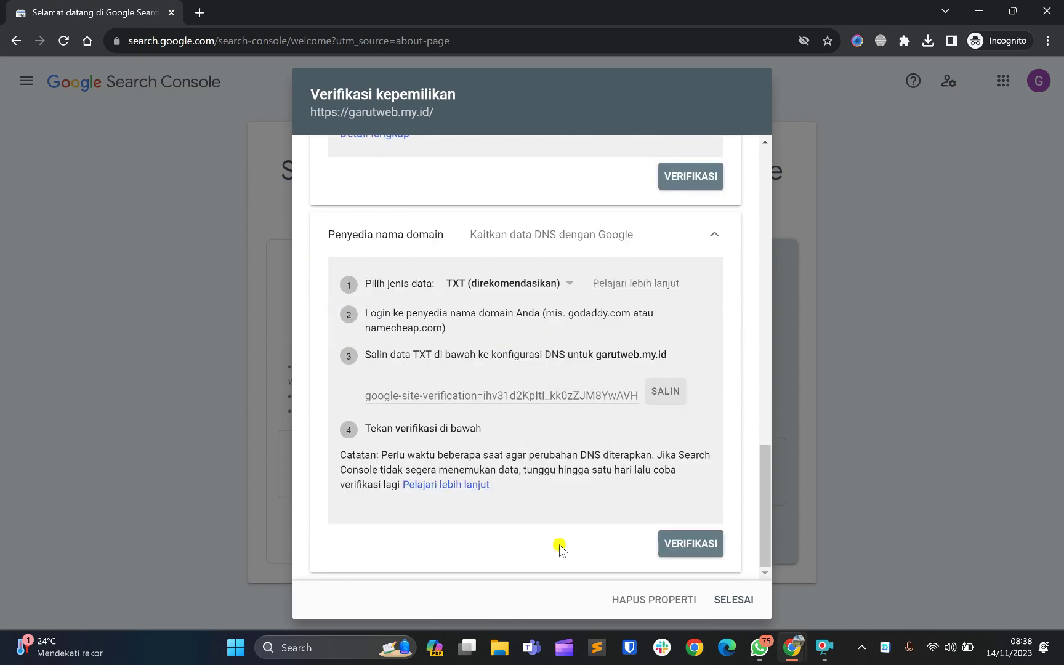
pyautogui.scroll(2, 560, 549)
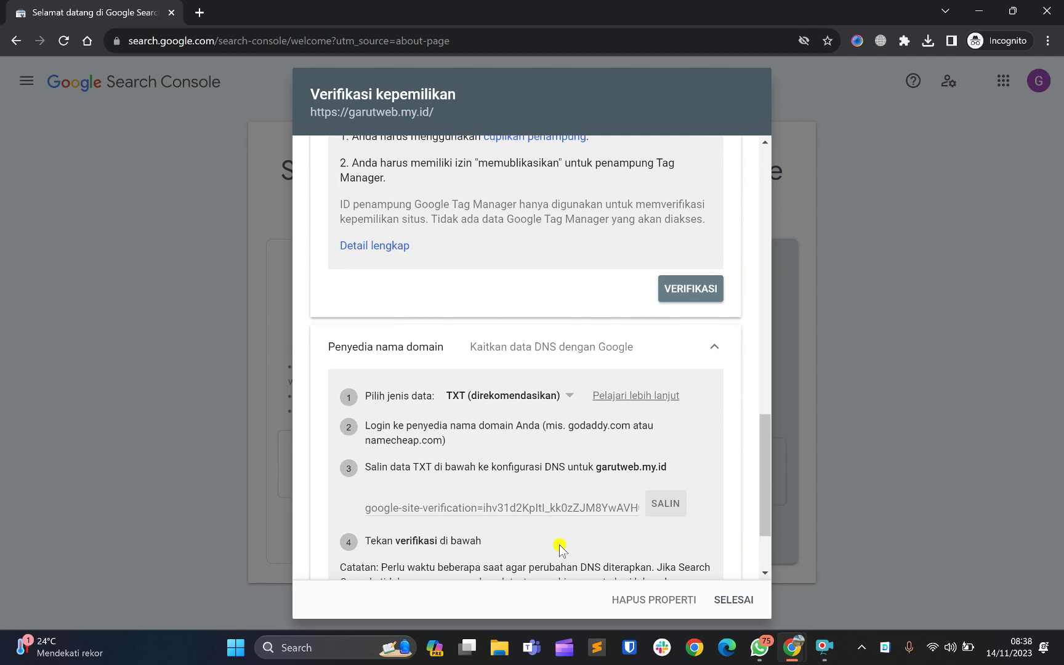
pyautogui.scroll(-1, 560, 550)
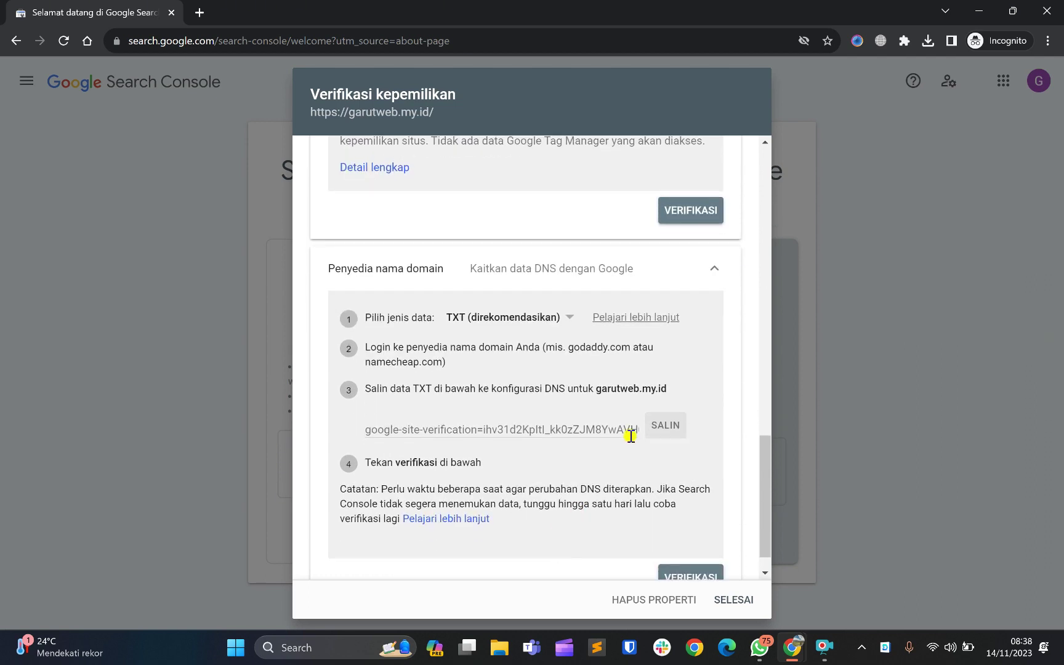
pyautogui.click(586, 426)
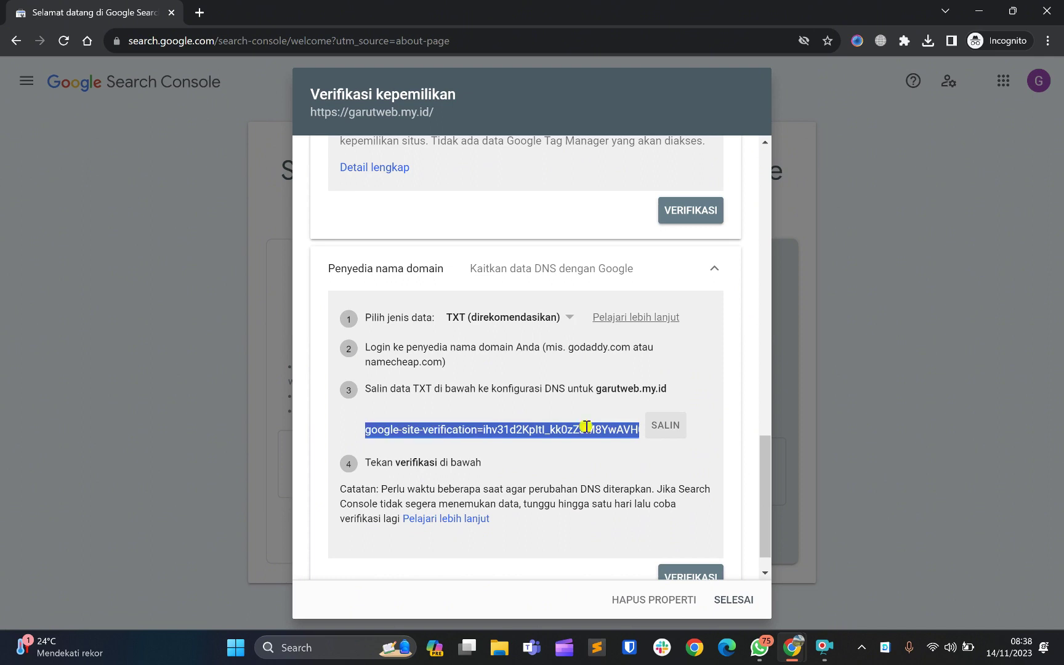
pyautogui.click(529, 404)
pyautogui.scroll(-1, 529, 404)
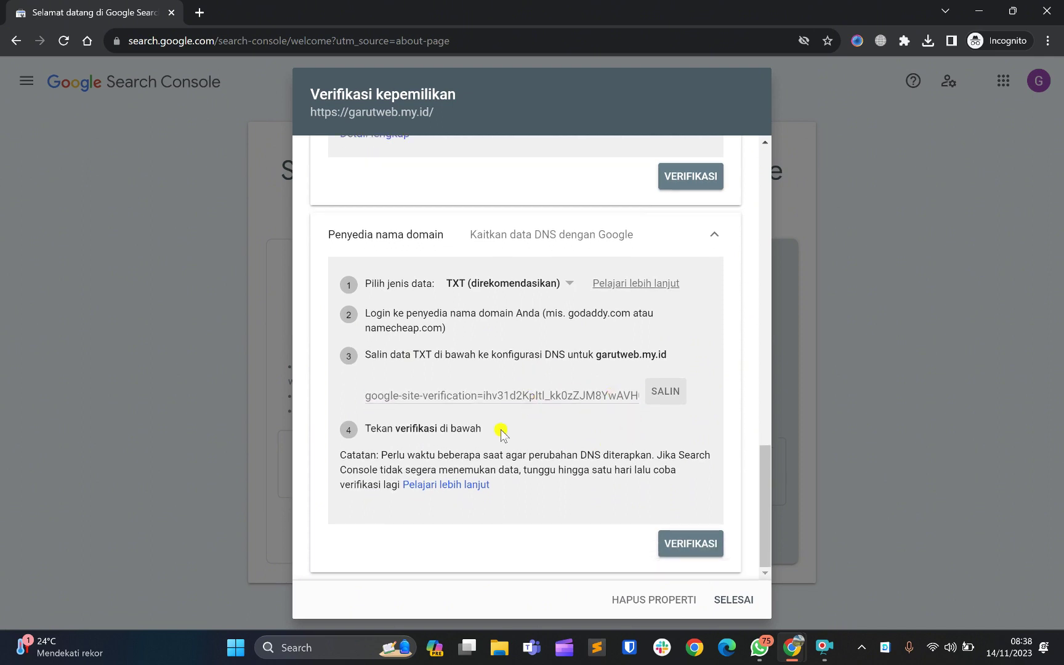
pyautogui.scroll(1, 565, 499)
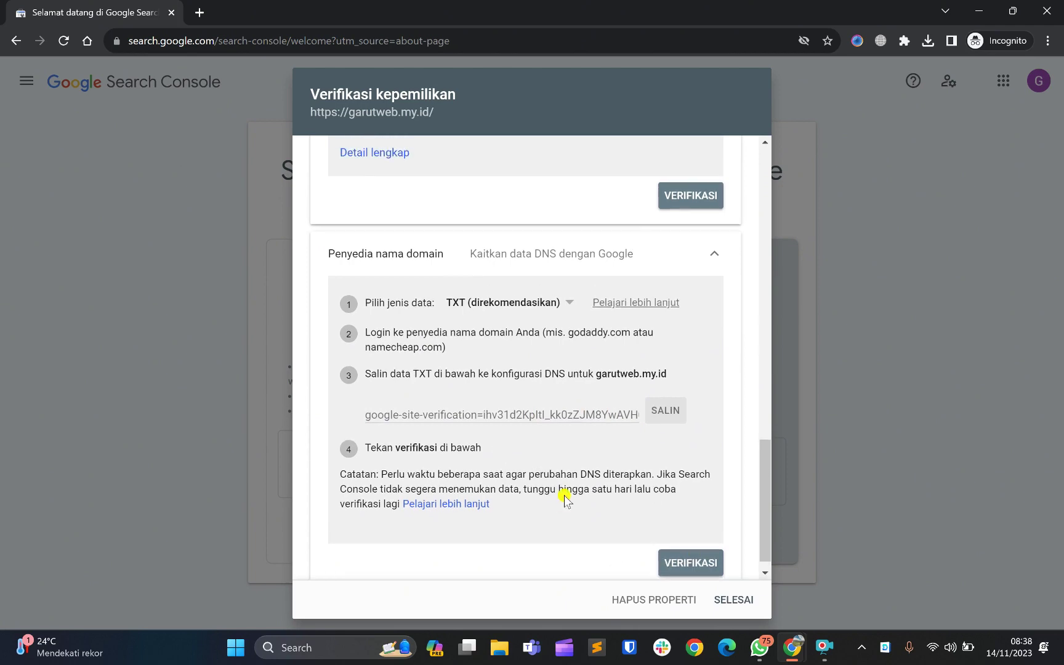
pyautogui.scroll(15, 565, 499)
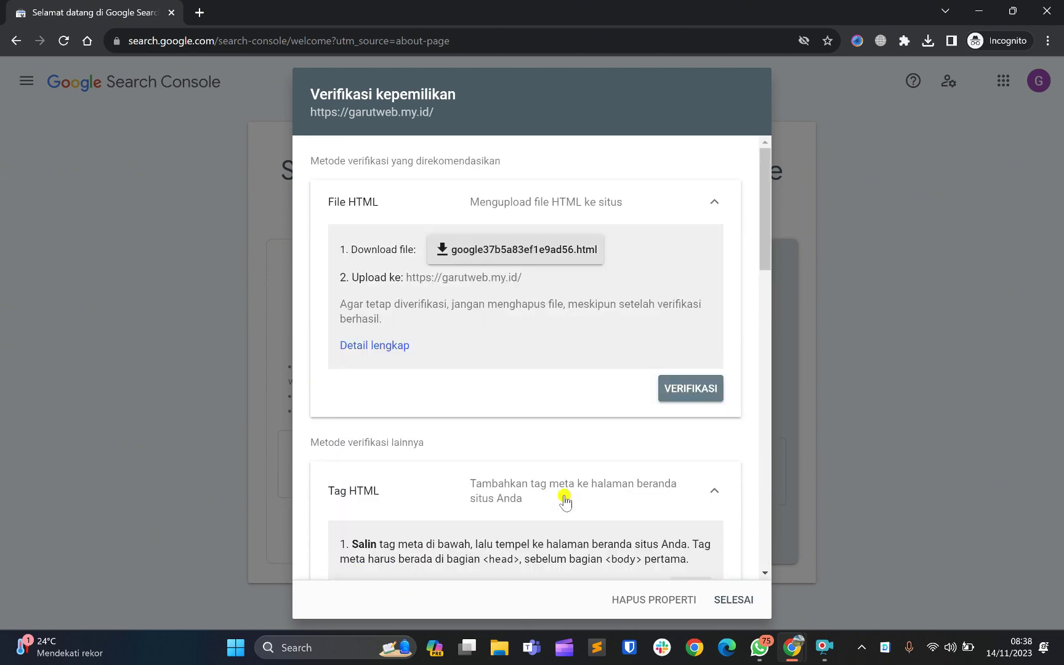
# Scroll back to the Tag HTML method and click its google-site-verification meta tag field
pyautogui.scroll(-15, 565, 502)
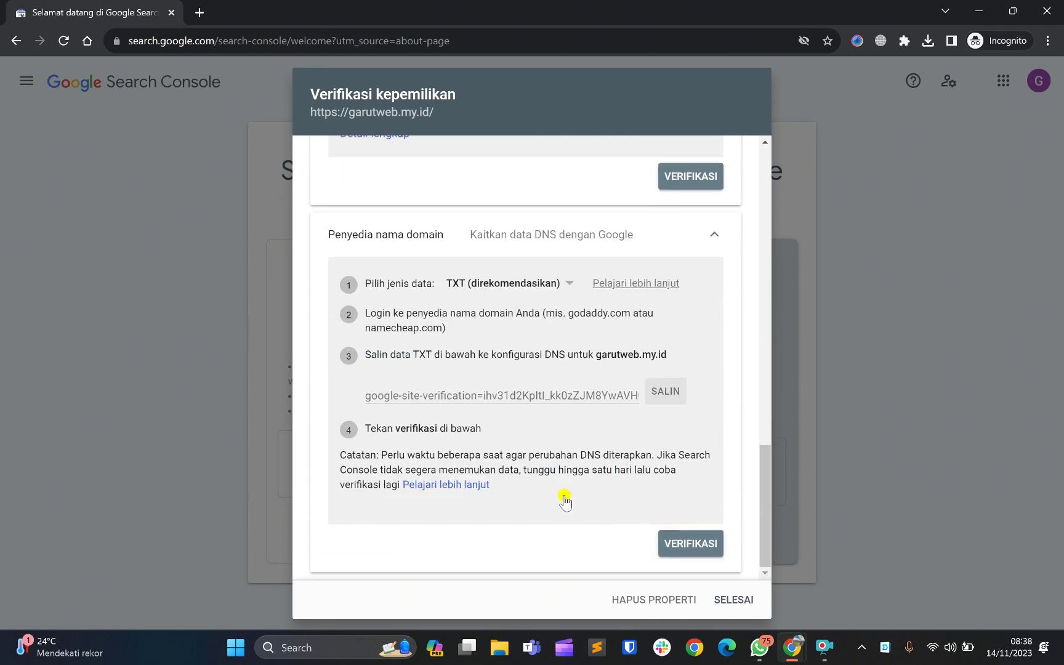
pyautogui.scroll(15, 565, 501)
pyautogui.scroll(-3, 565, 500)
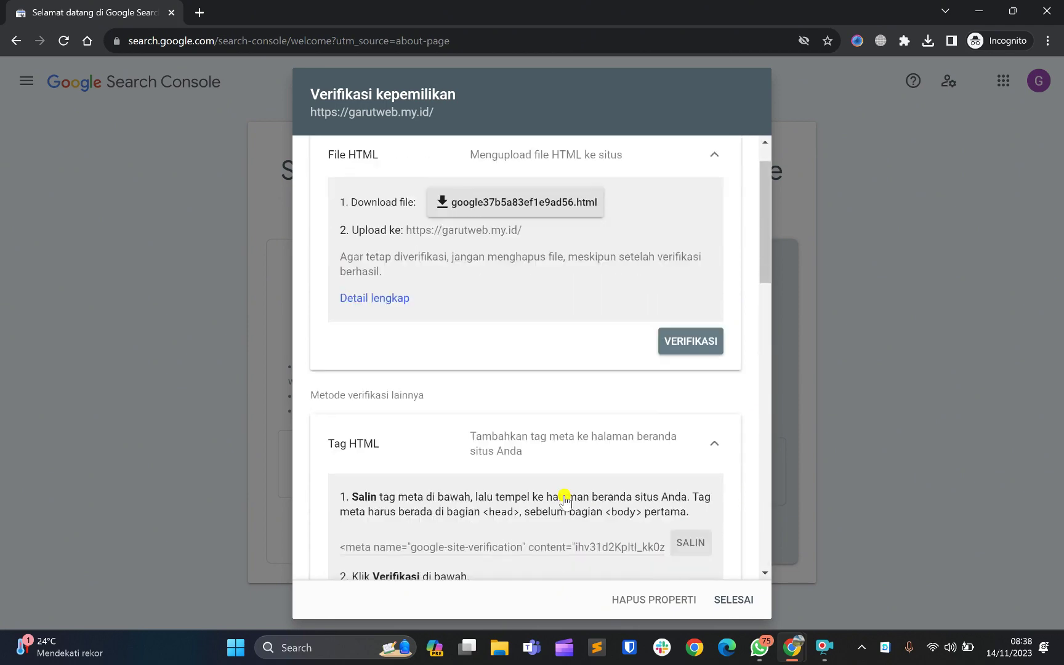
pyautogui.scroll(1, 454, 364)
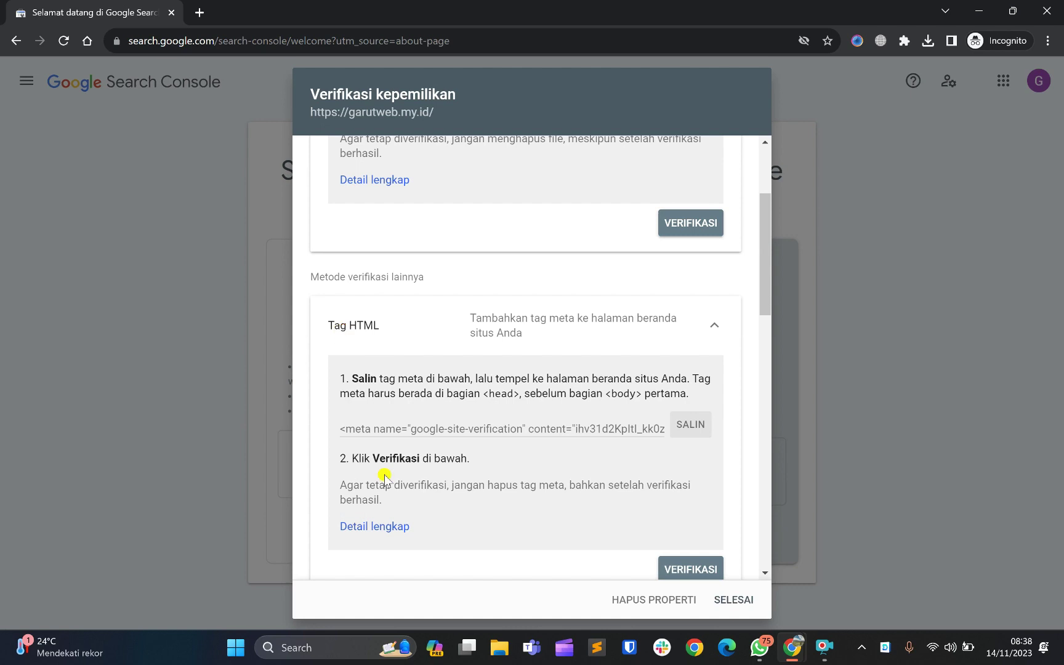
pyautogui.click(400, 433)
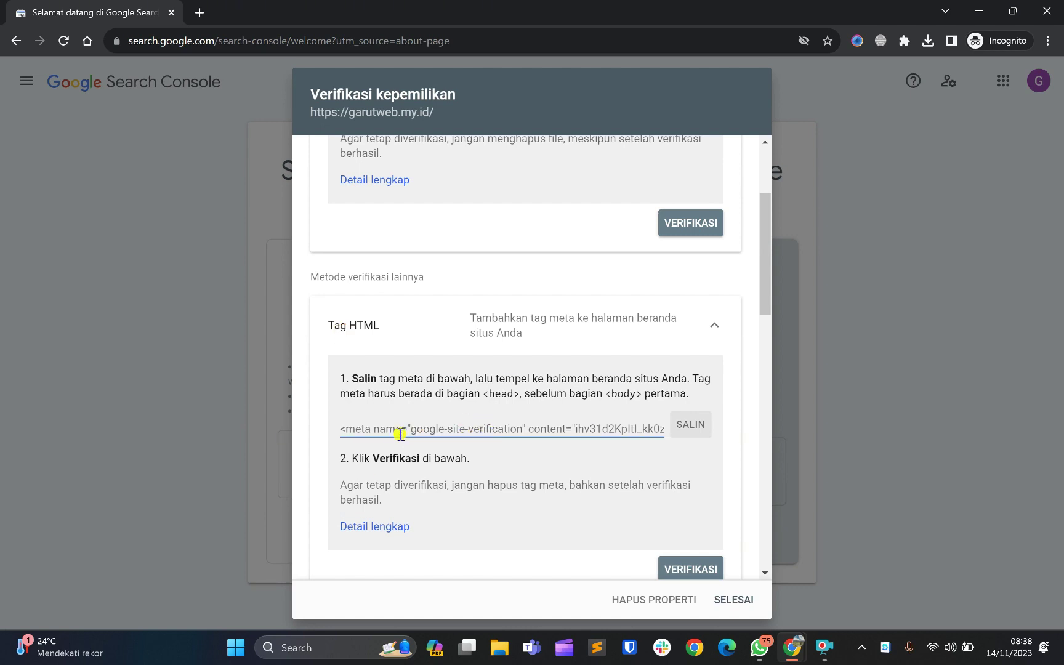
pyautogui.scroll(-1, 400, 433)
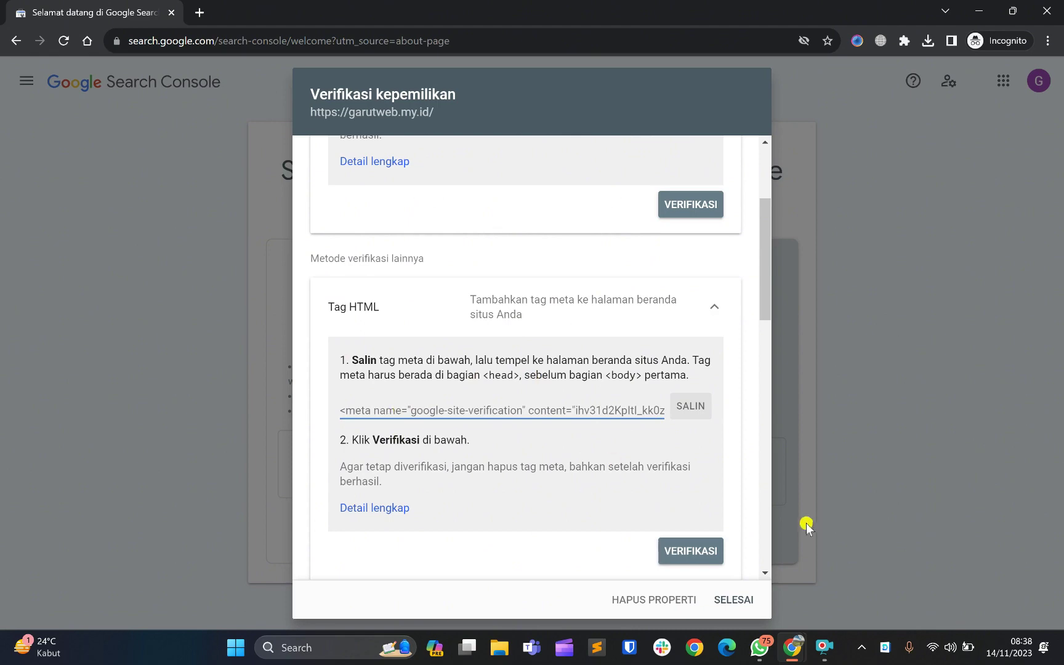
# Switch to the Garsel Update WordPress dashboard and open Plugin in the sidebar
pyautogui.moveTo(792, 646)
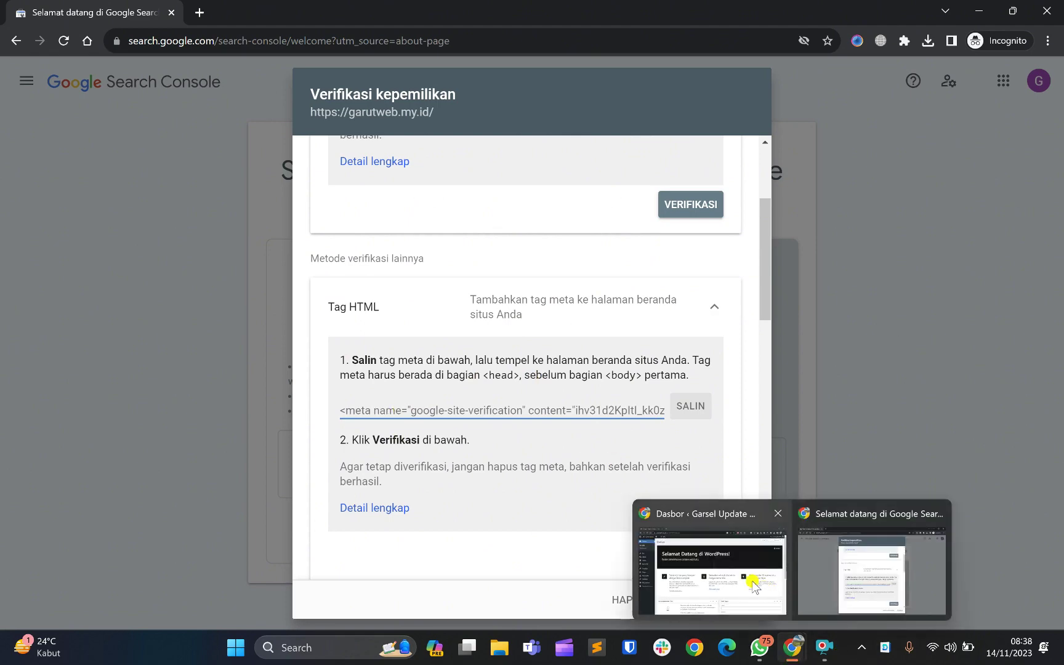
pyautogui.click(754, 585)
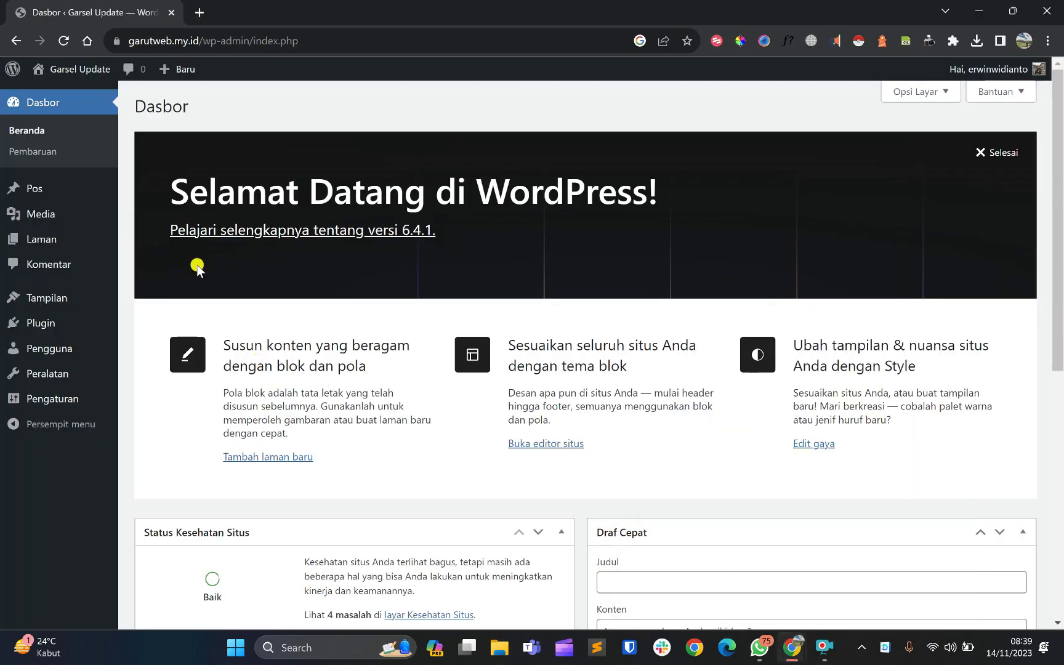
pyautogui.scroll(-1, 197, 266)
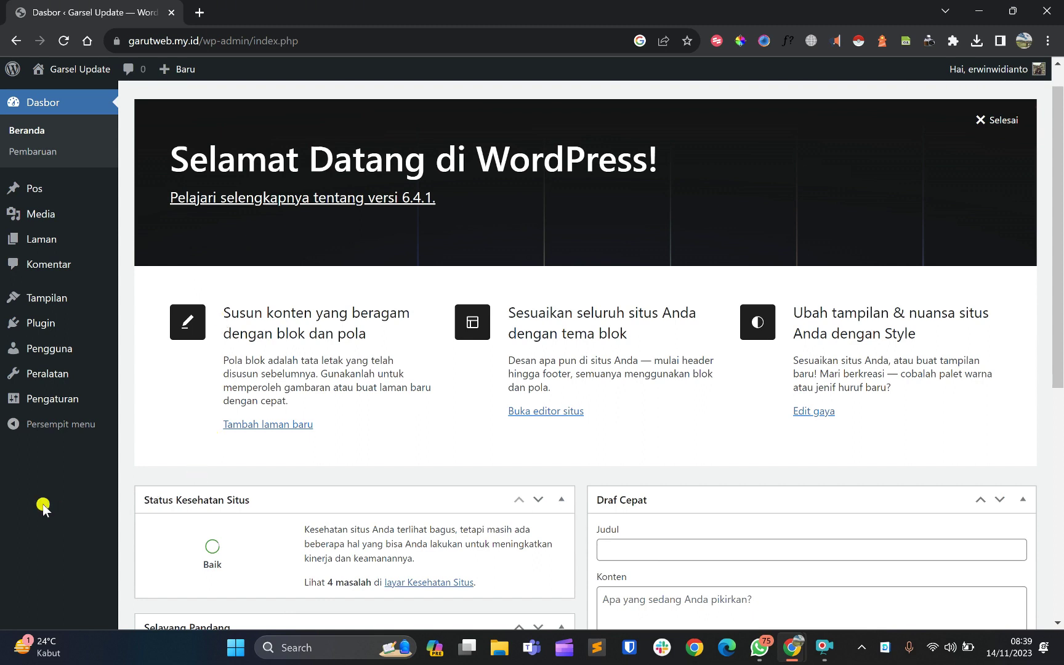
pyautogui.scroll(1, 357, 340)
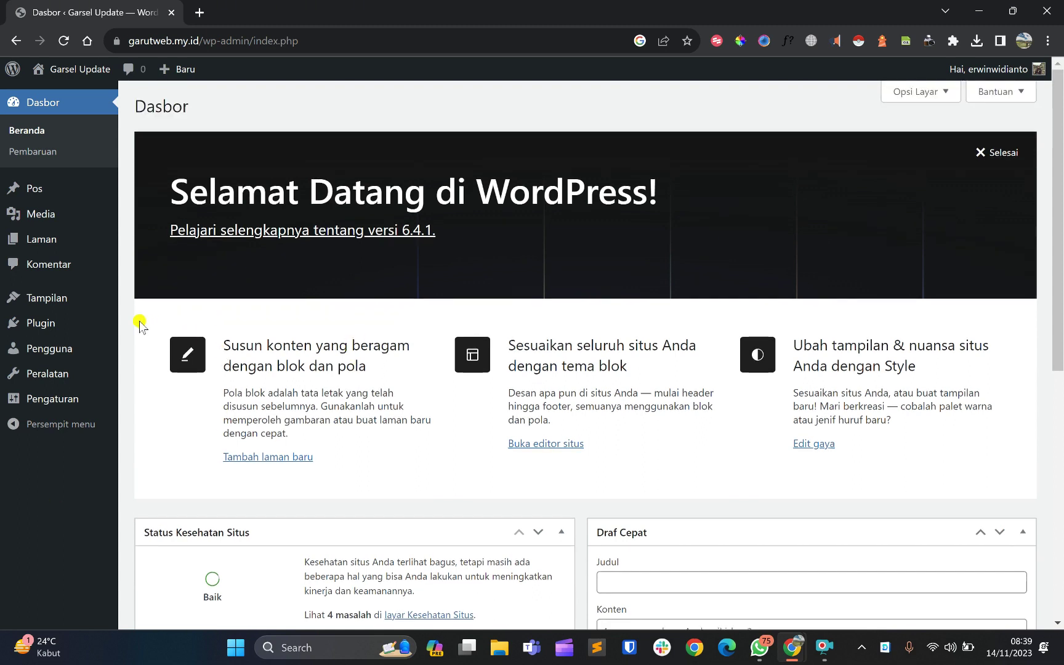
pyautogui.click(48, 327)
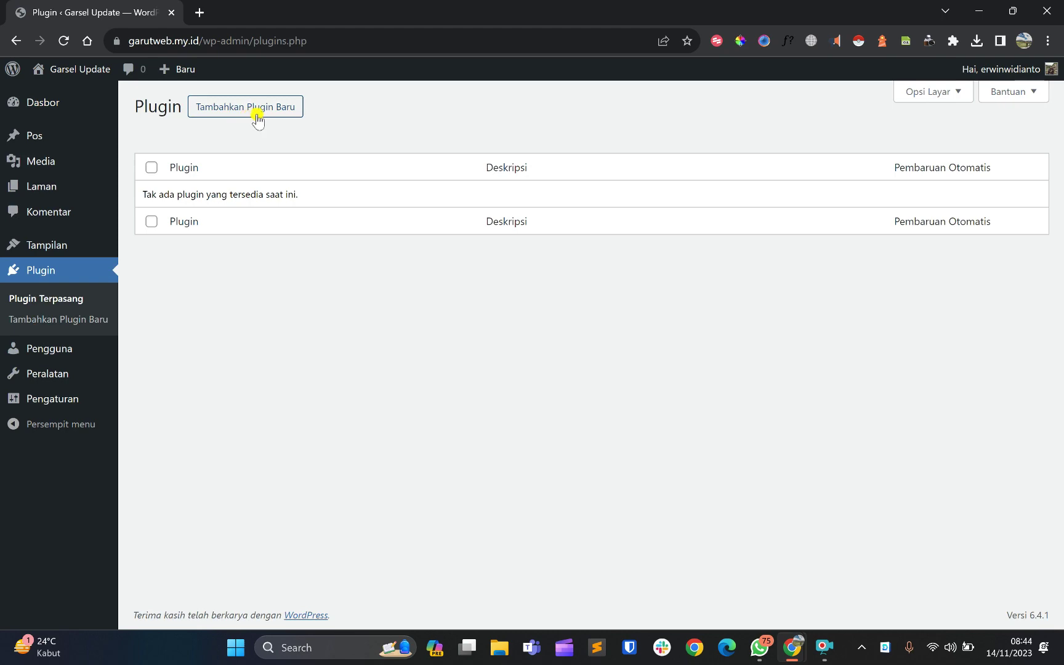
# Search Tambahkan Plugin Baru for 'yoa' and install Yoast SEO
pyautogui.click(258, 116)
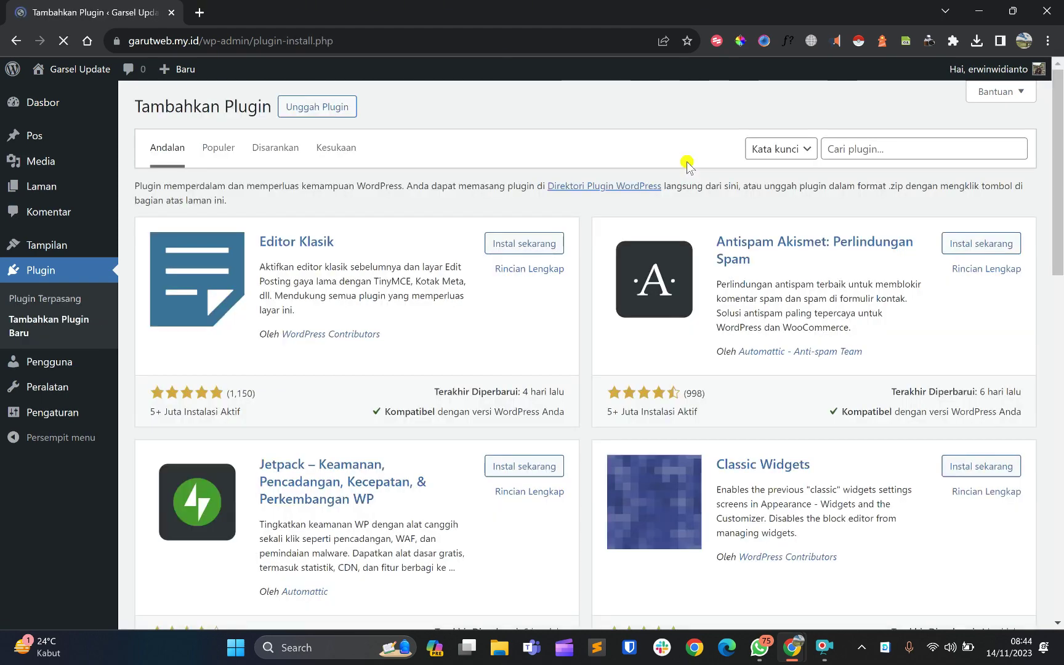
pyautogui.click(871, 151)
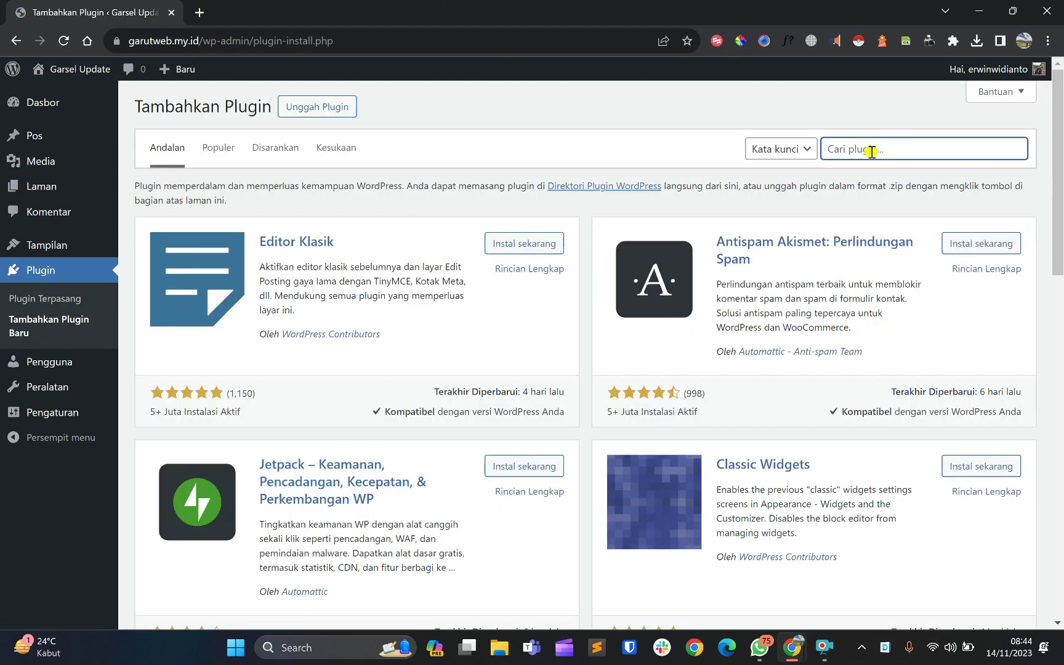
pyautogui.write('yoast')
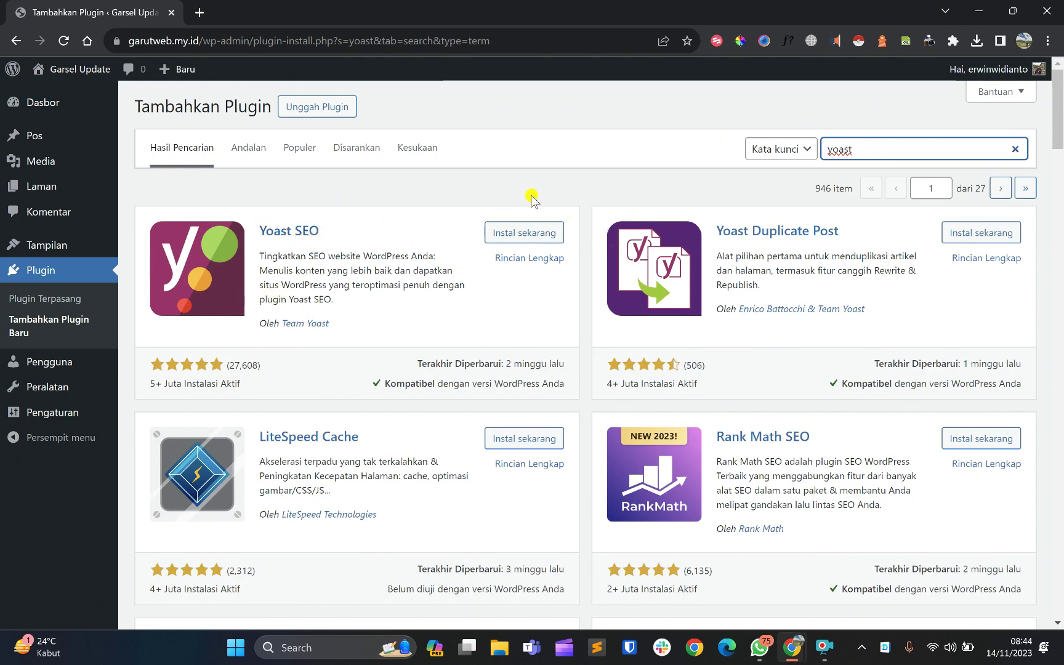
pyautogui.click(538, 239)
pyautogui.click(539, 238)
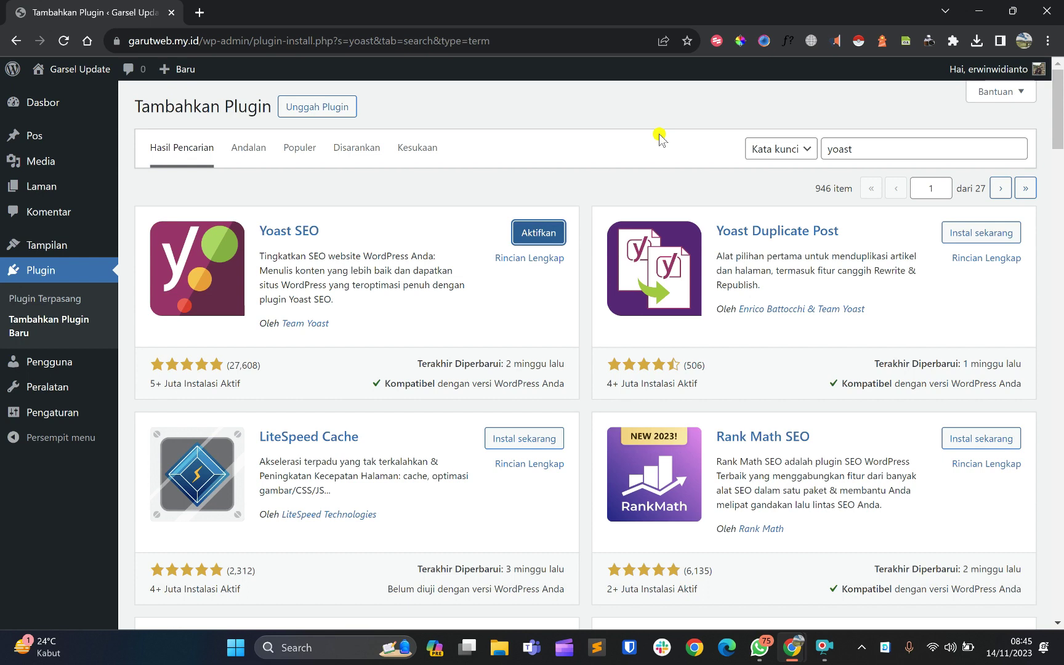
# Activate Yoast SEO from its plugin card to reach its installation welcome page
pyautogui.click(467, 194)
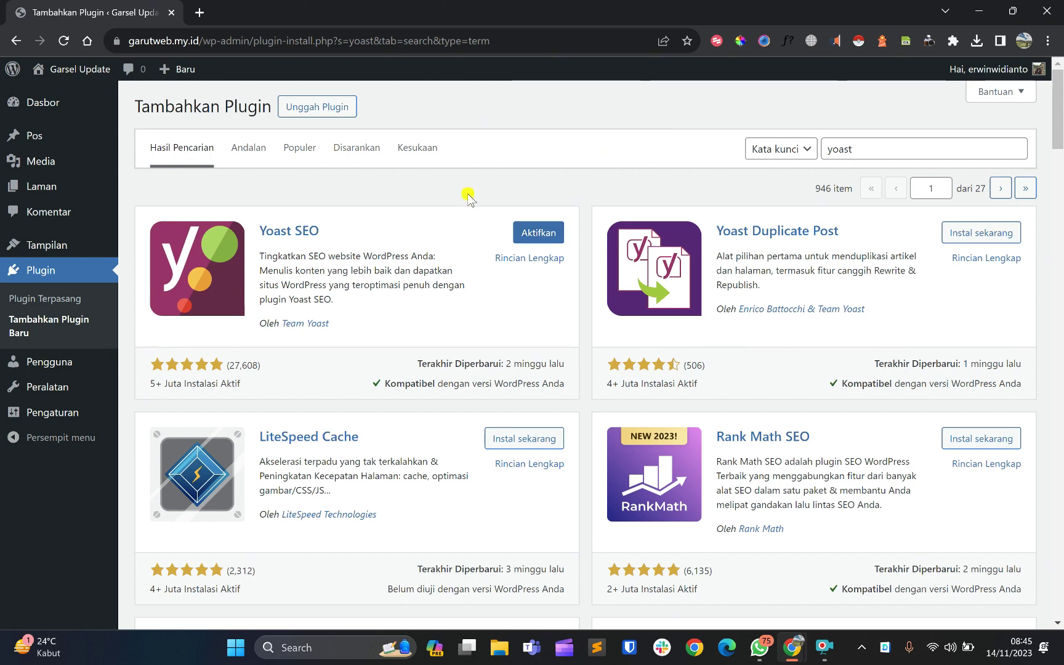
pyautogui.click(538, 234)
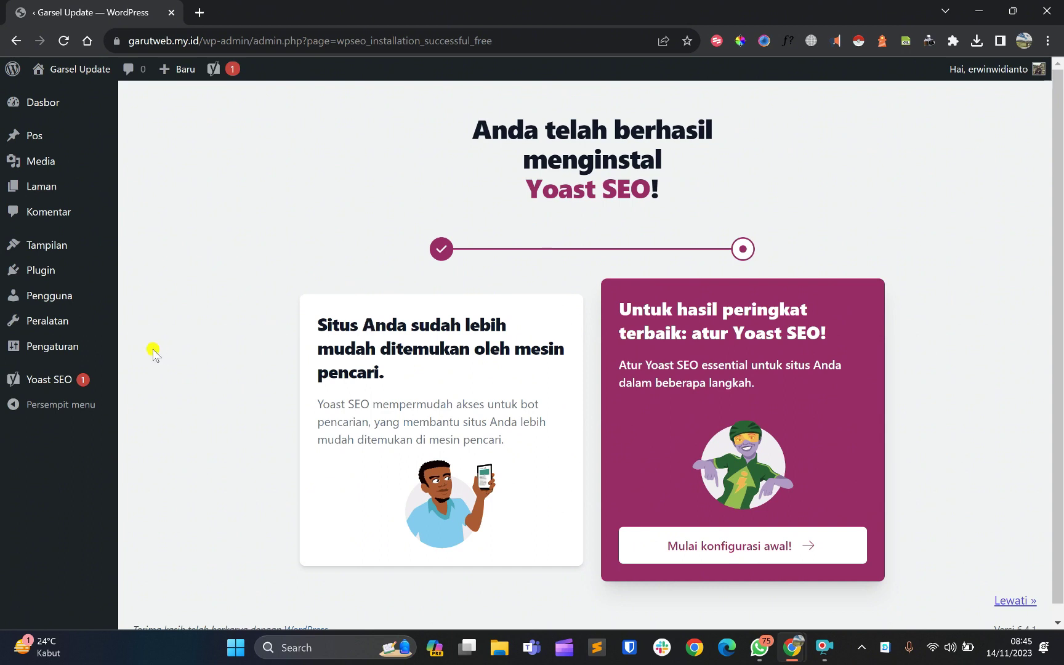
pyautogui.moveTo(43, 384)
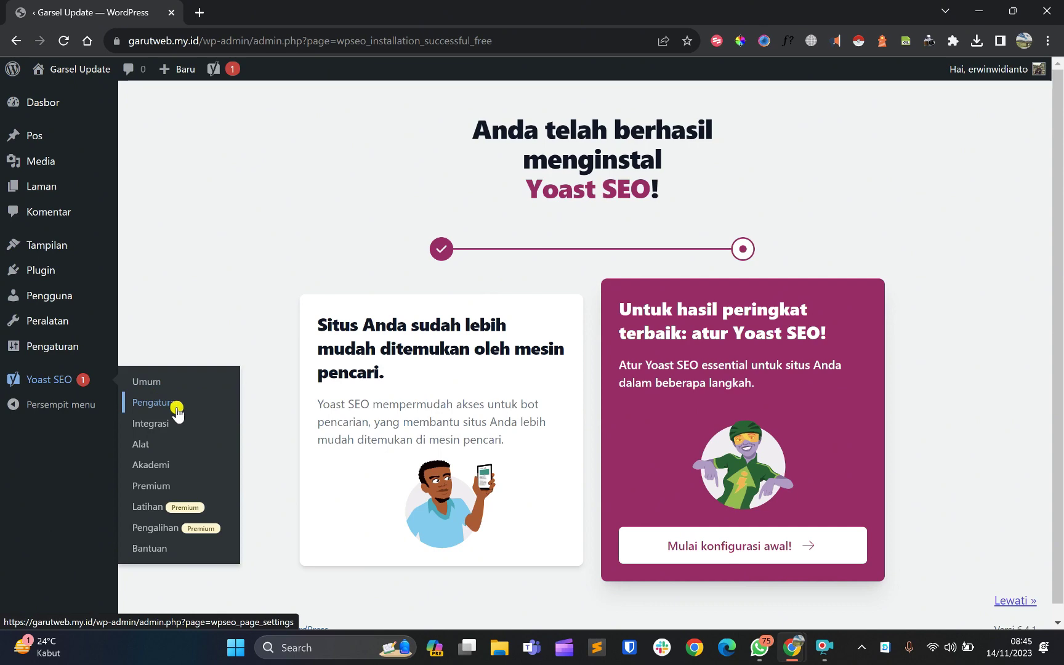
# Open Yoast SEO's Koneksi situs settings and focus the empty Google verification field
pyautogui.click(139, 404)
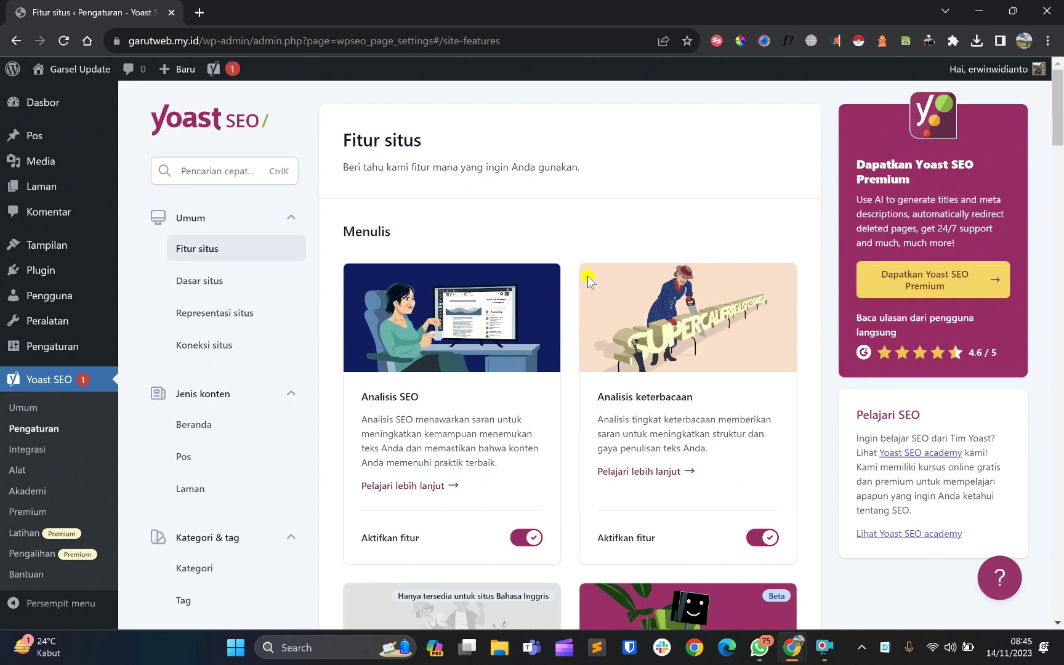
pyautogui.click(213, 356)
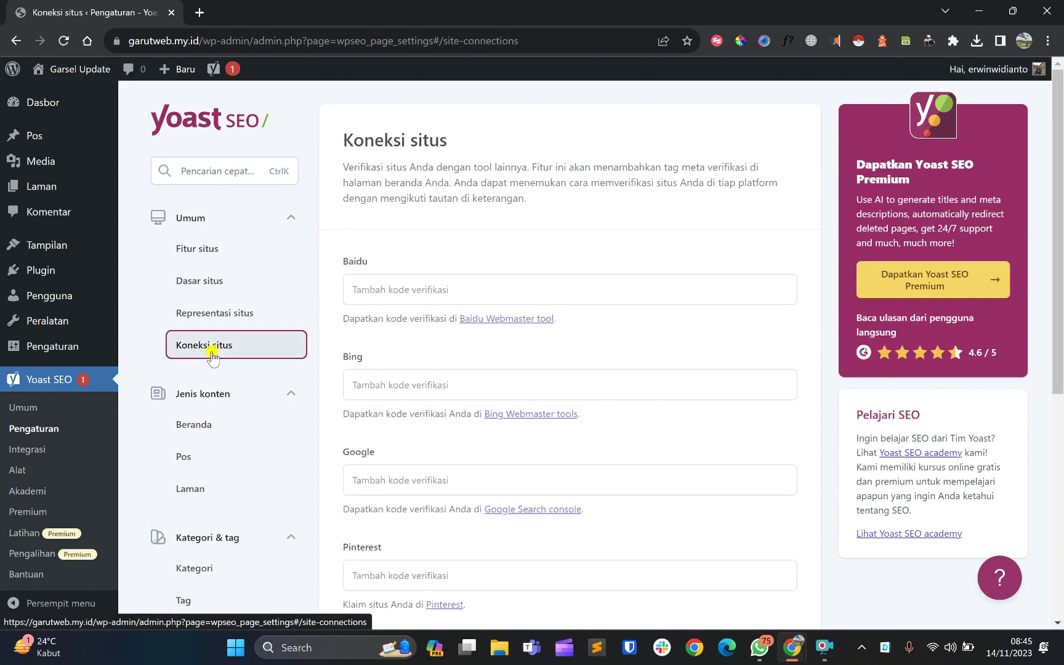
pyautogui.scroll(-1, 424, 360)
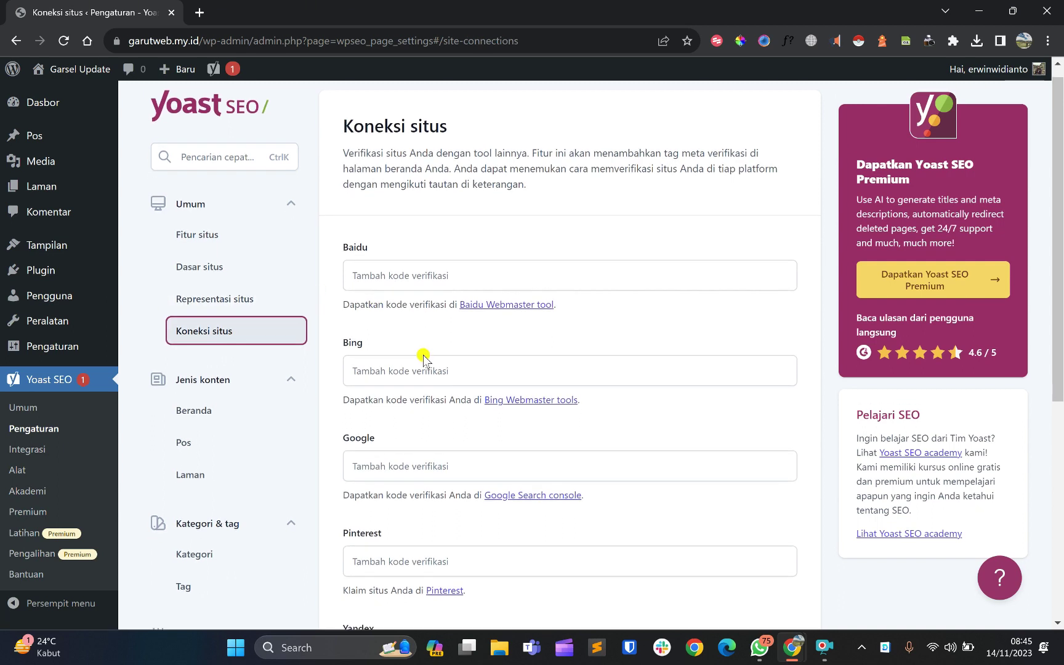
pyautogui.scroll(-1, 423, 359)
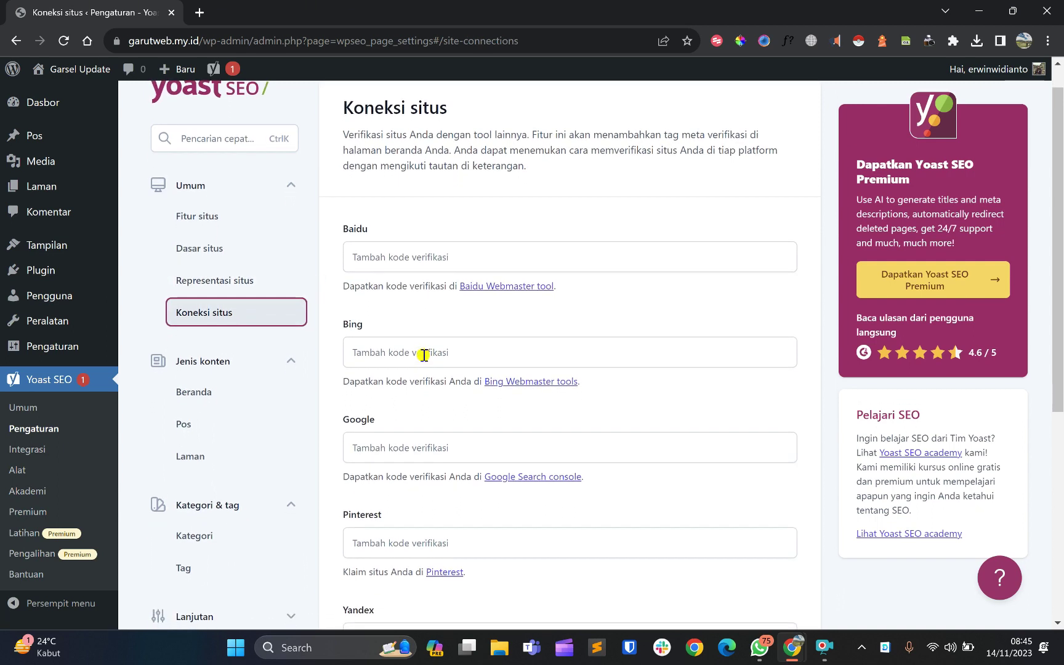
pyautogui.click(372, 448)
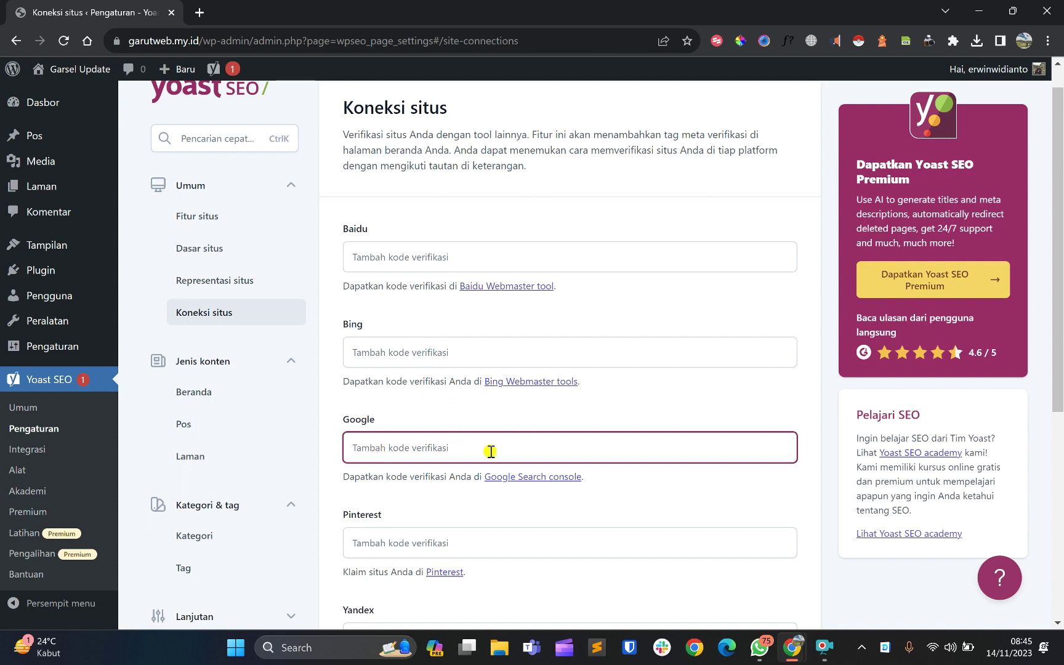
pyautogui.scroll(-1, 487, 448)
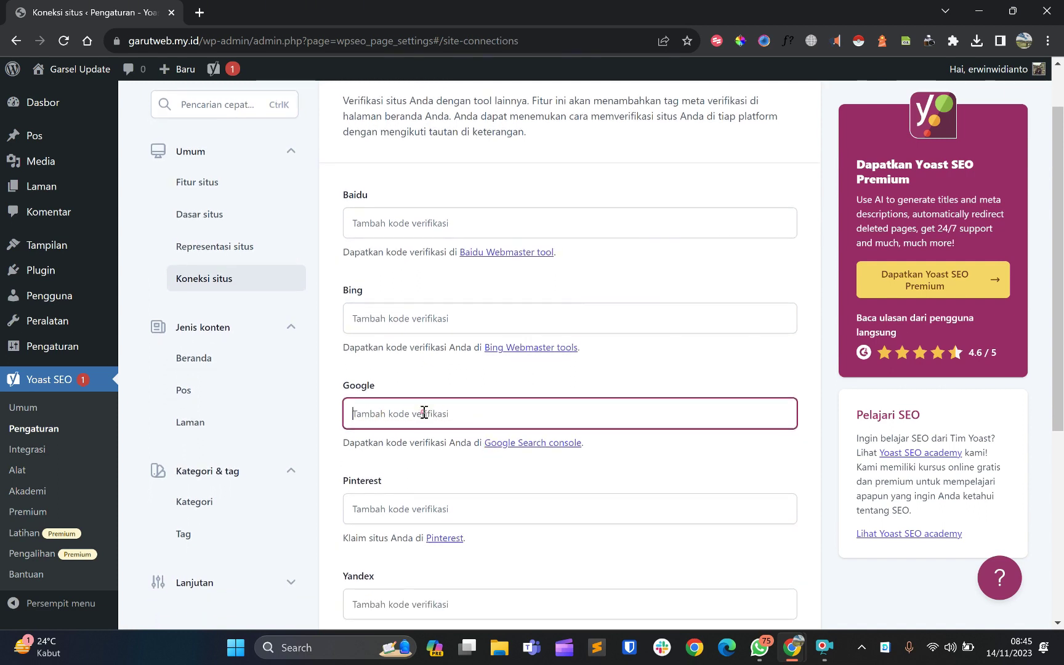
pyautogui.scroll(-1, 424, 413)
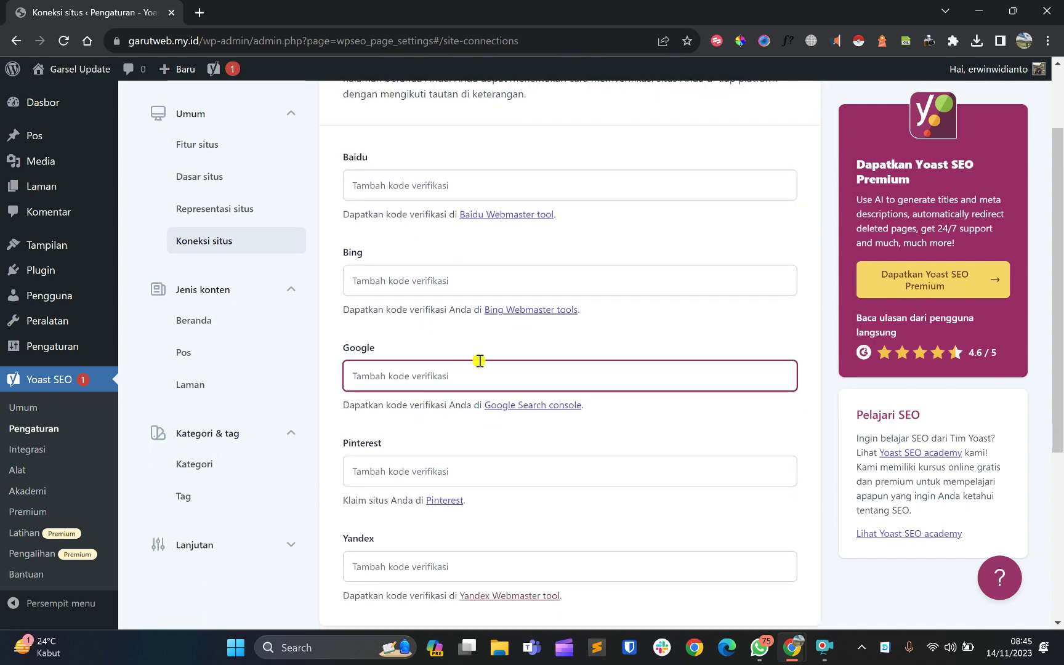
pyautogui.scroll(-1, 413, 375)
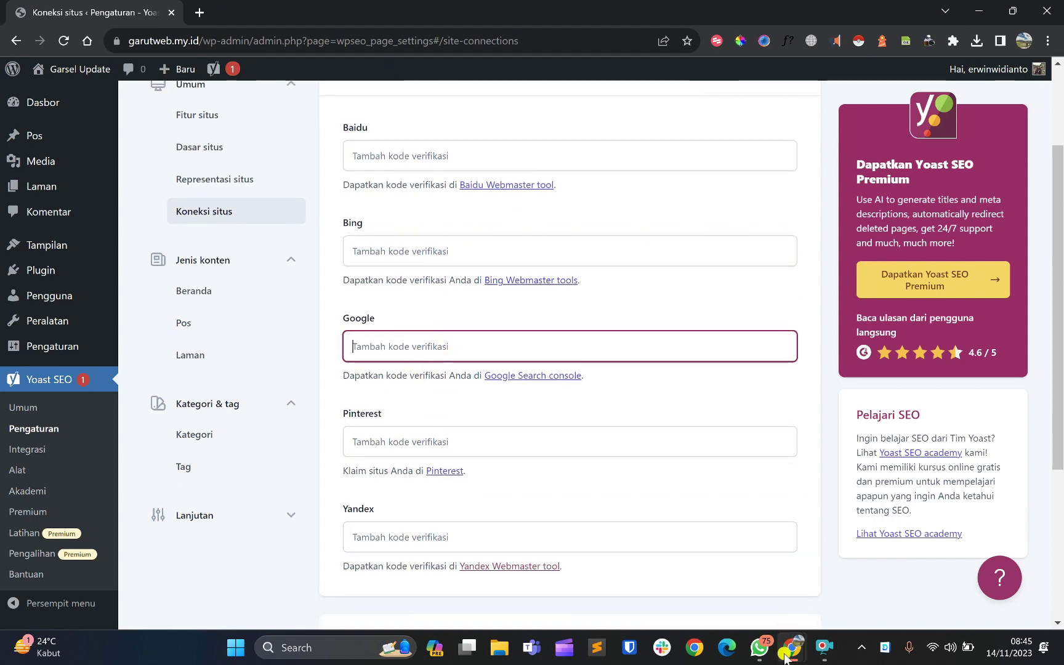
# Copy the google-site-verification meta tag from Search Console, then bring up paste options in Yoast's Google field
pyautogui.moveTo(792, 647)
pyautogui.click(844, 588)
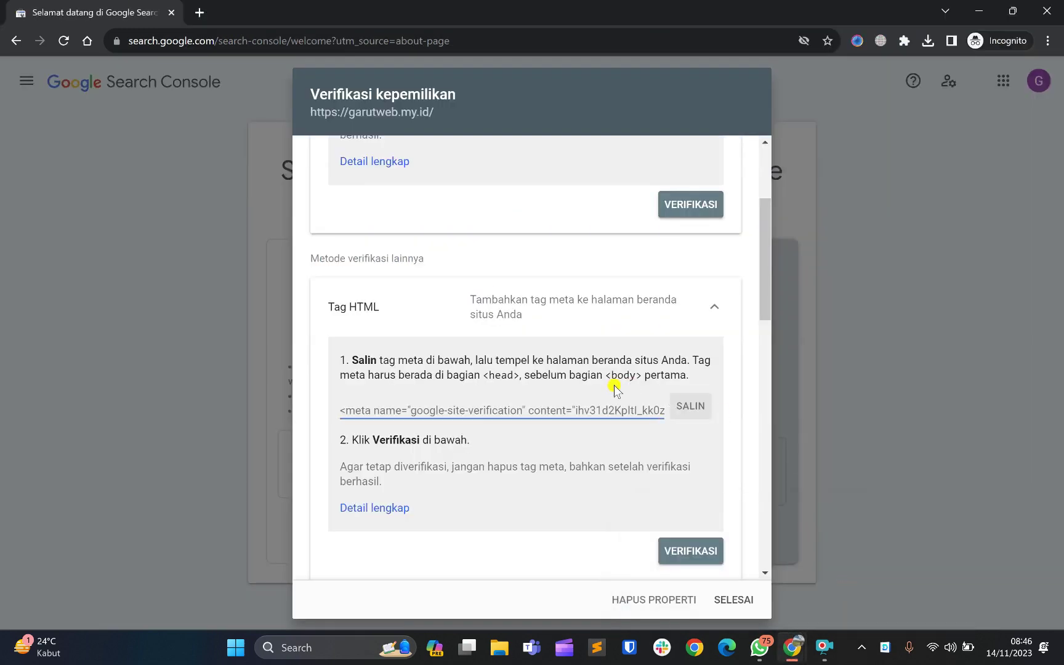
pyautogui.click(689, 407)
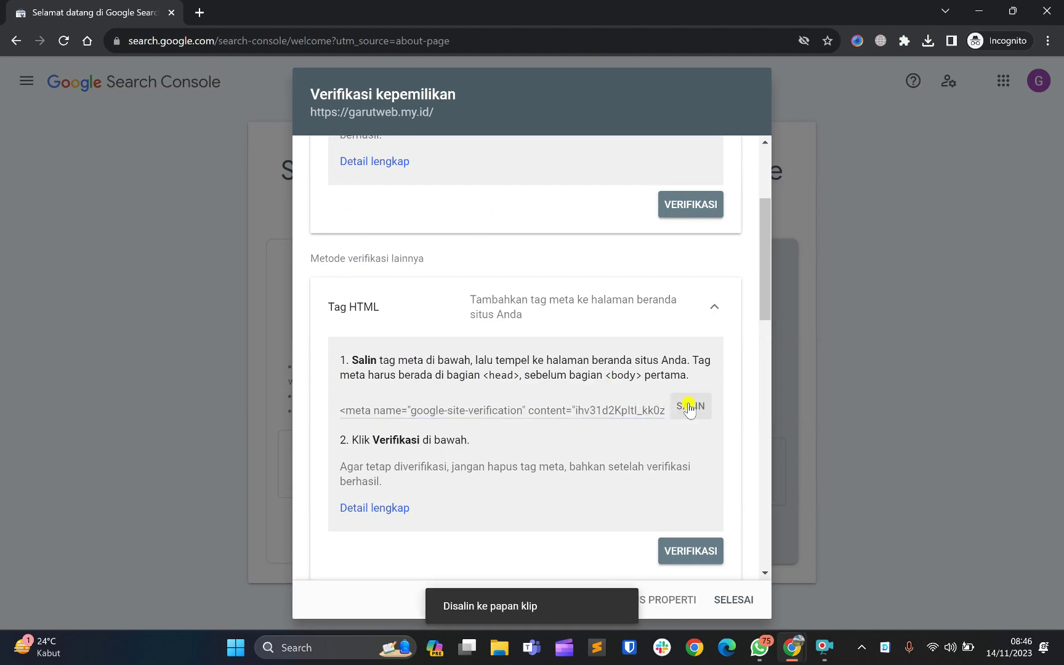
pyautogui.moveTo(792, 647)
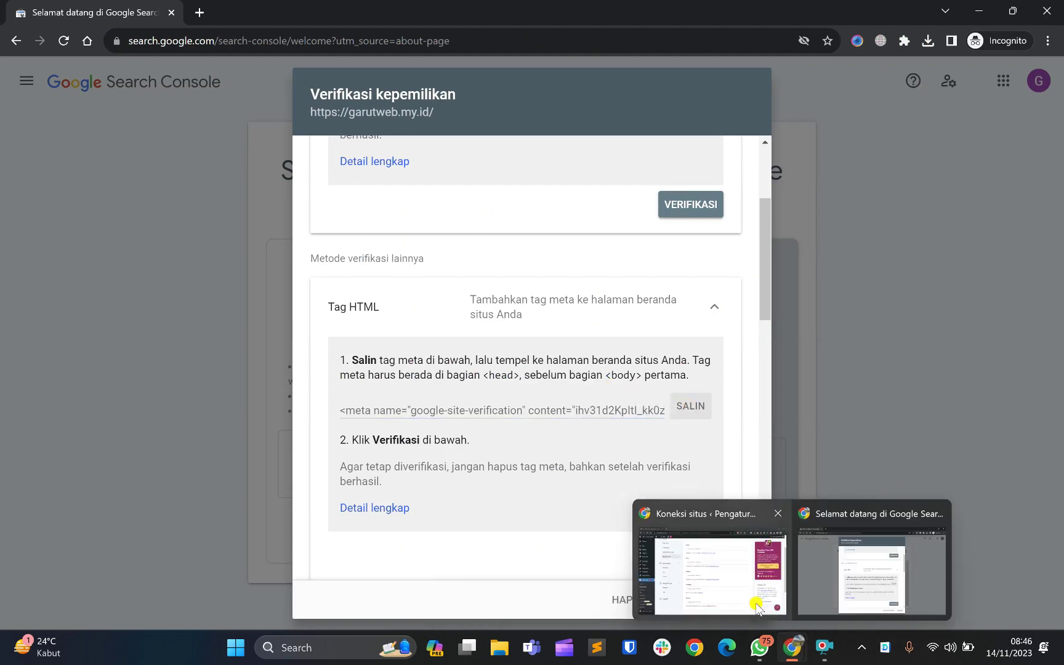
pyautogui.click(757, 607)
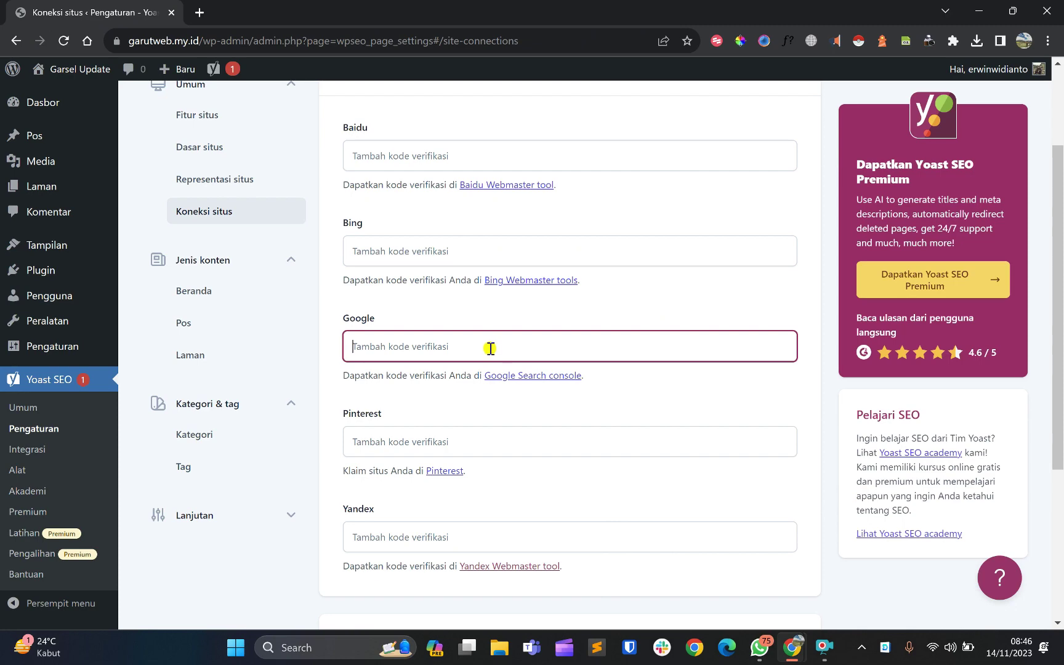
pyautogui.rightClick(491, 348)
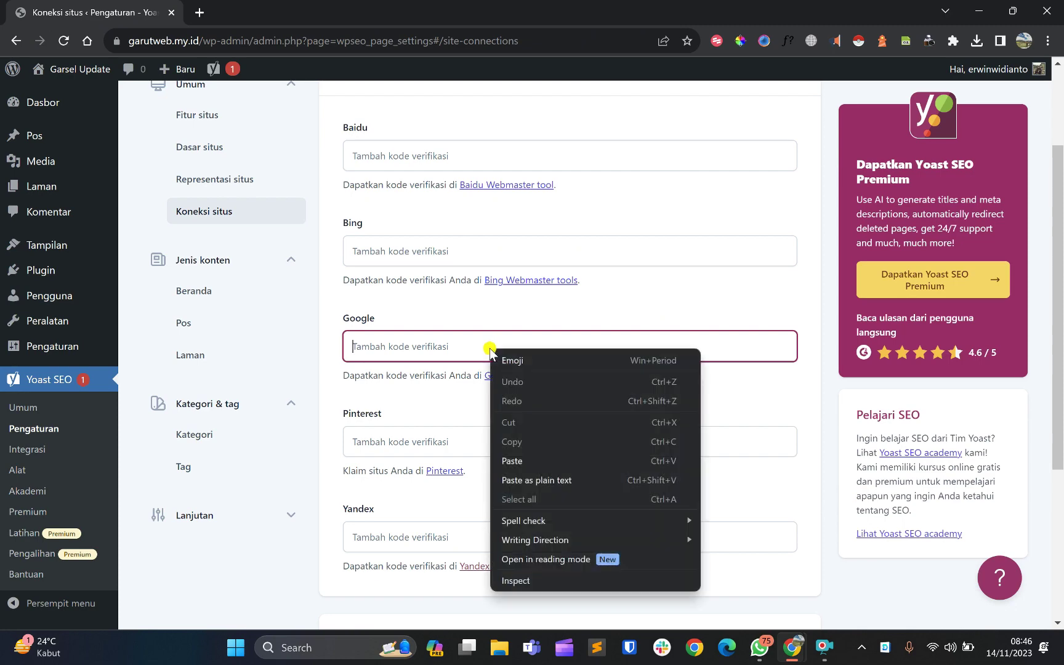
# Paste the Google verification code into Yoast's Google field
pyautogui.click(542, 460)
pyautogui.click(660, 388)
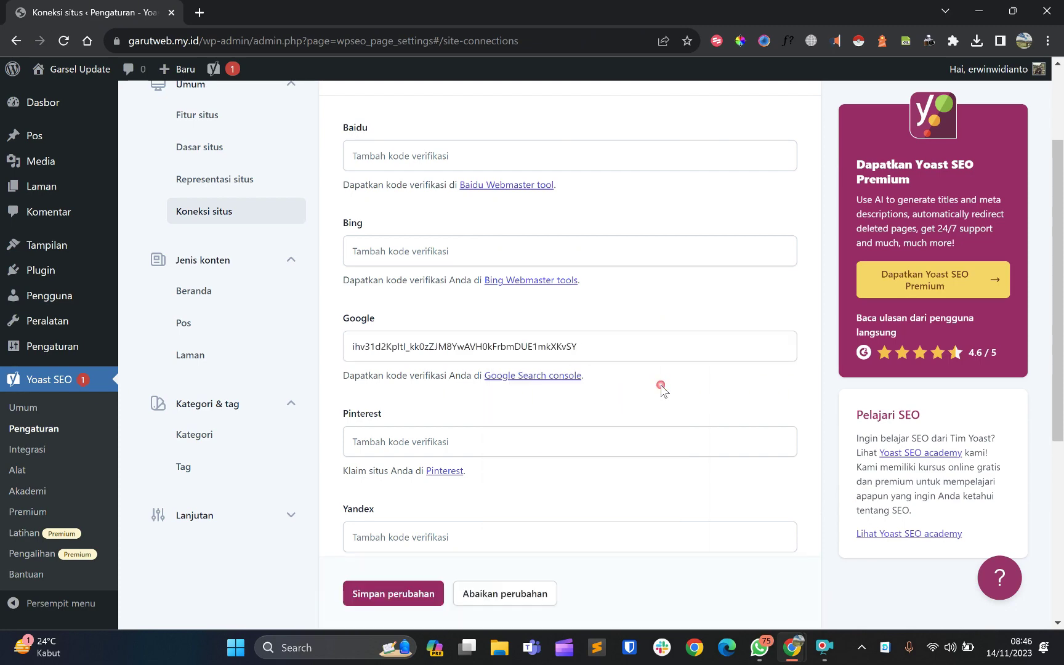
pyautogui.scroll(1, 661, 387)
pyautogui.scroll(2, 661, 387)
pyautogui.scroll(-5, 660, 387)
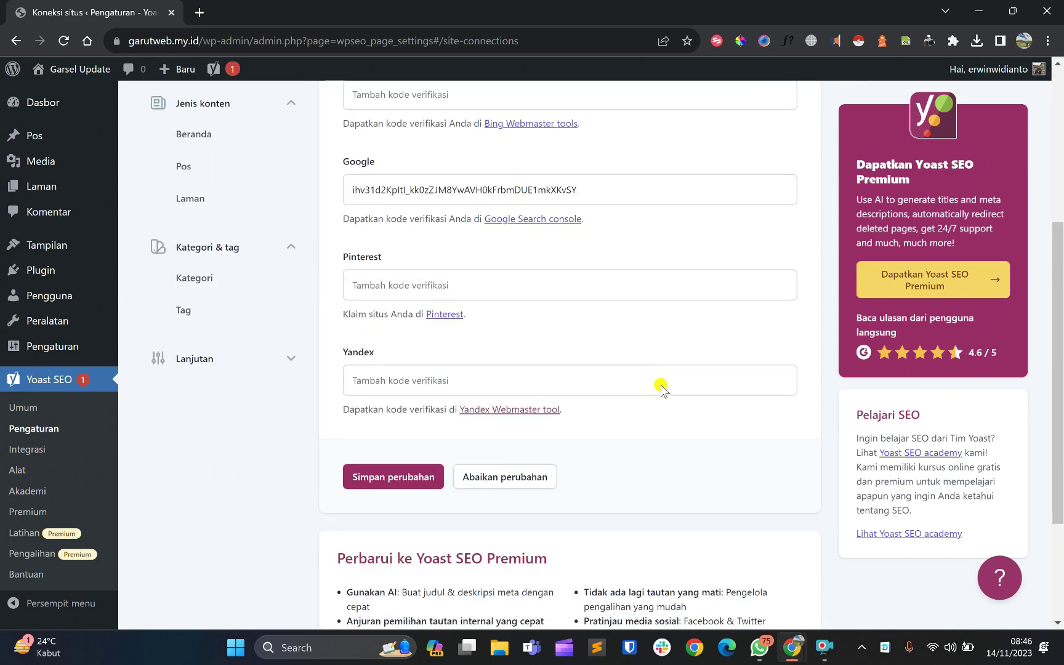
pyautogui.scroll(1, 660, 387)
pyautogui.scroll(4, 661, 388)
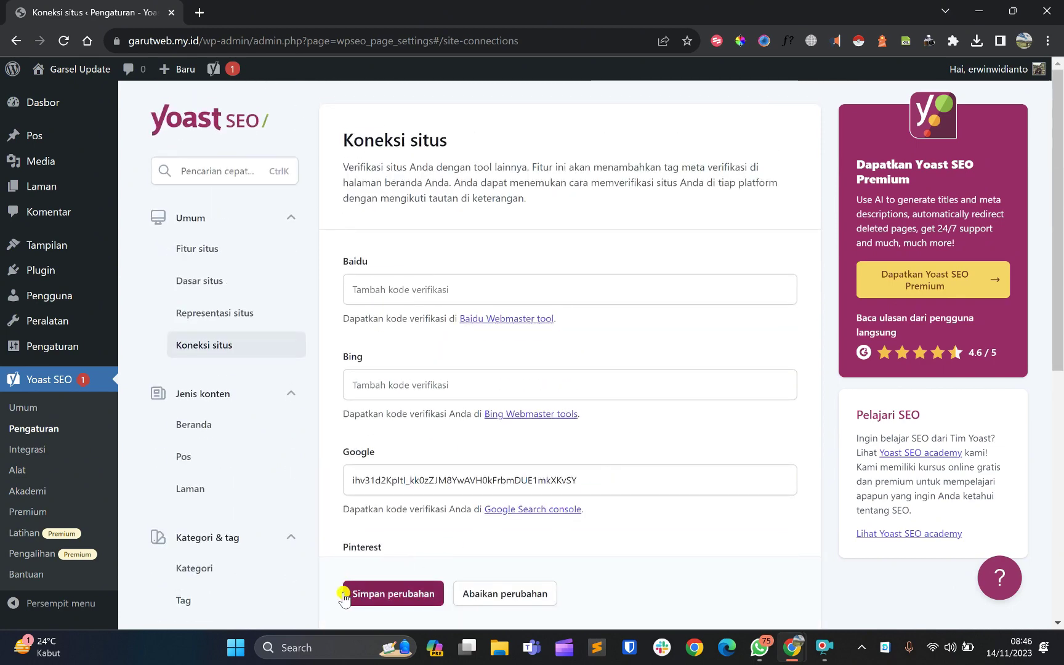
# Save the Koneksi situs settings and check the success message
pyautogui.click(418, 593)
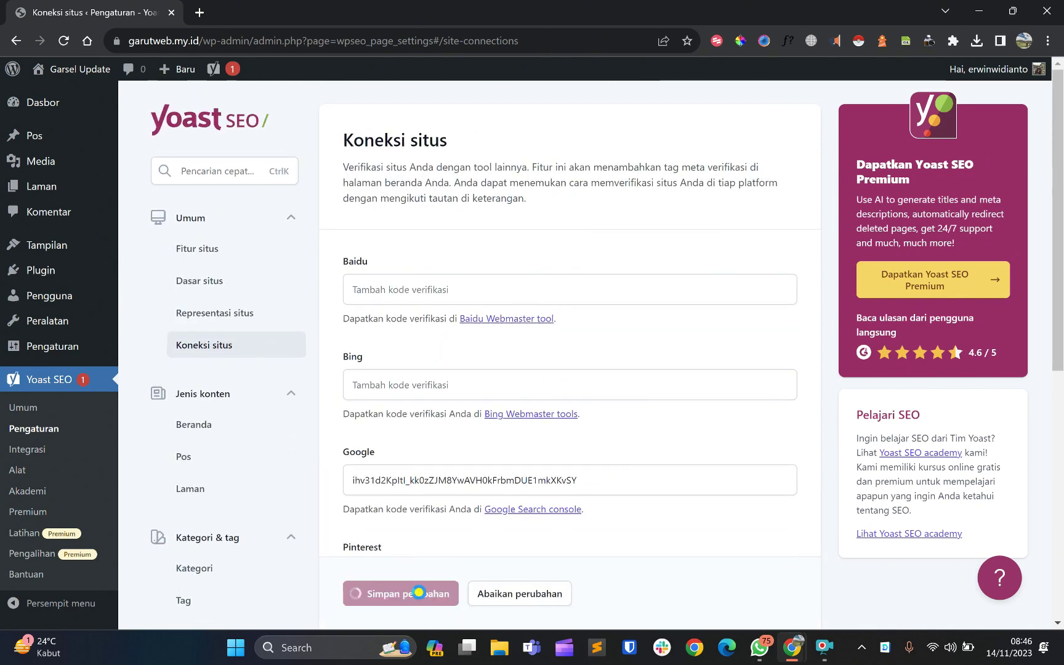
pyautogui.scroll(-5, 419, 593)
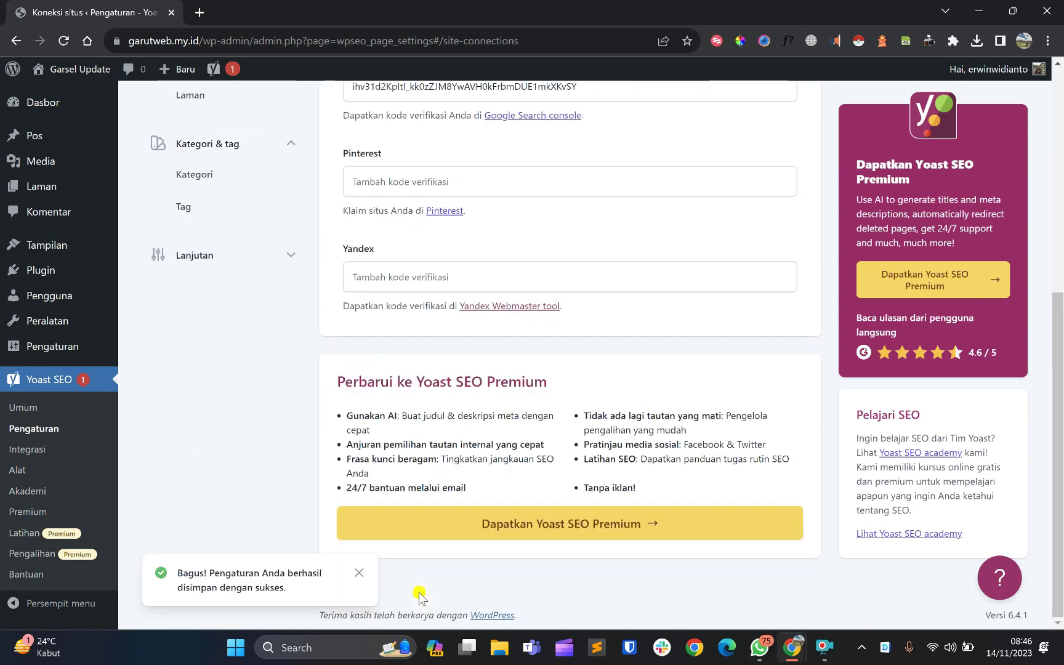
pyautogui.scroll(5, 419, 593)
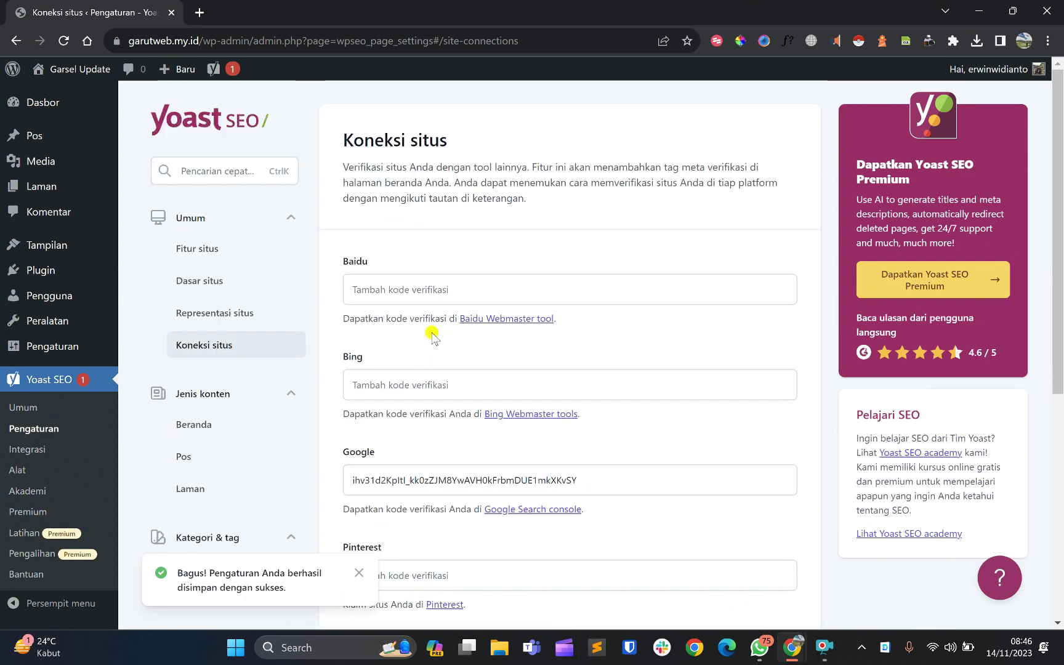
pyautogui.moveTo(792, 647)
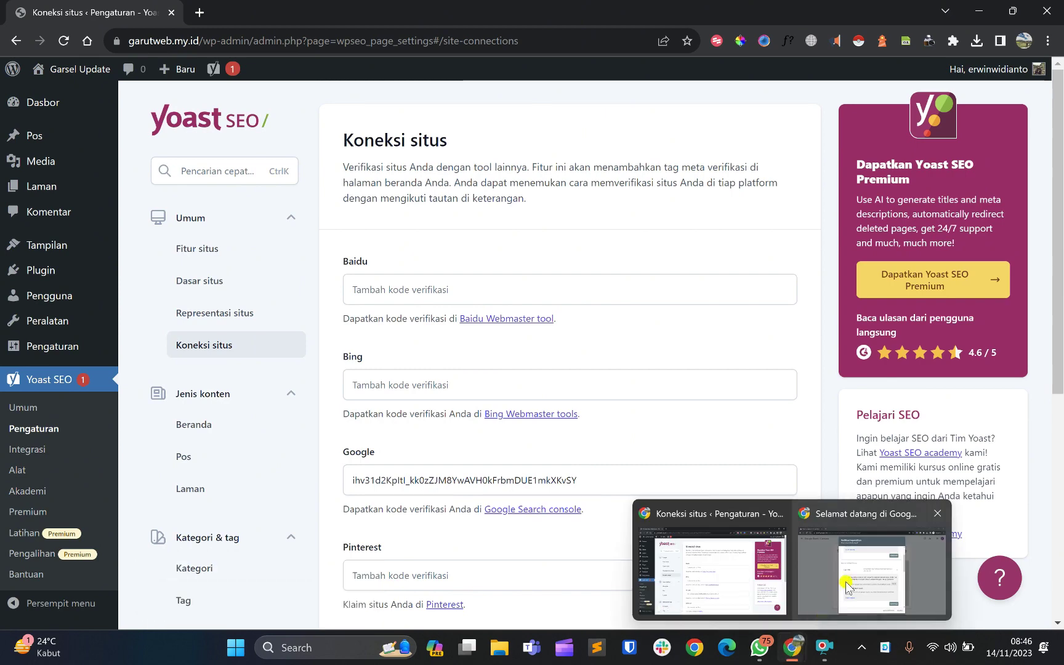
pyautogui.click(846, 584)
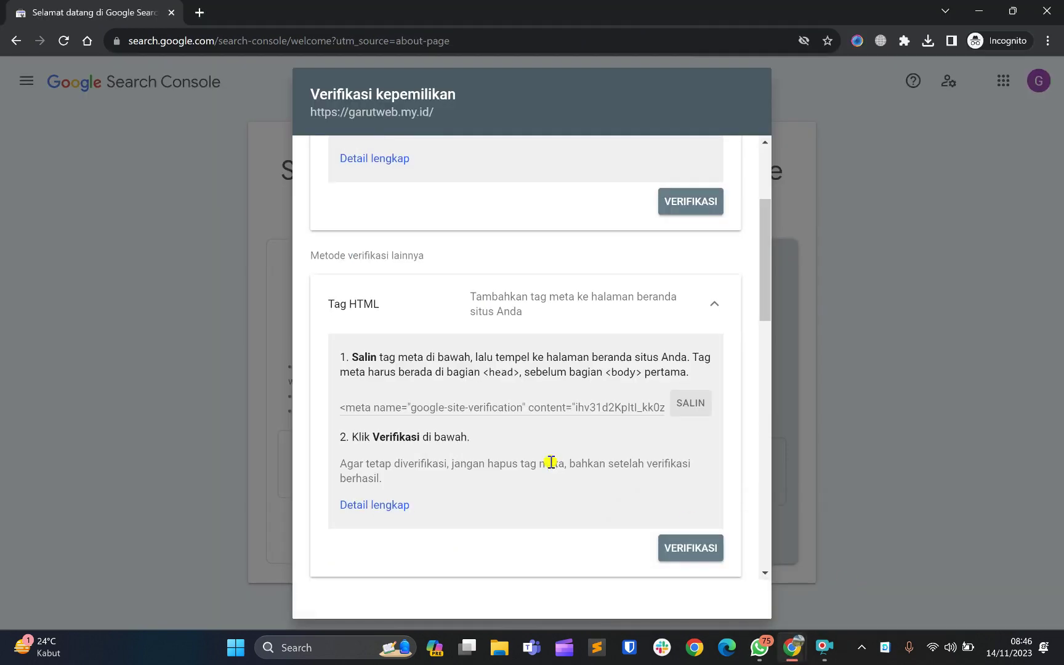
pyautogui.scroll(-1, 550, 462)
pyautogui.scroll(-1, 551, 462)
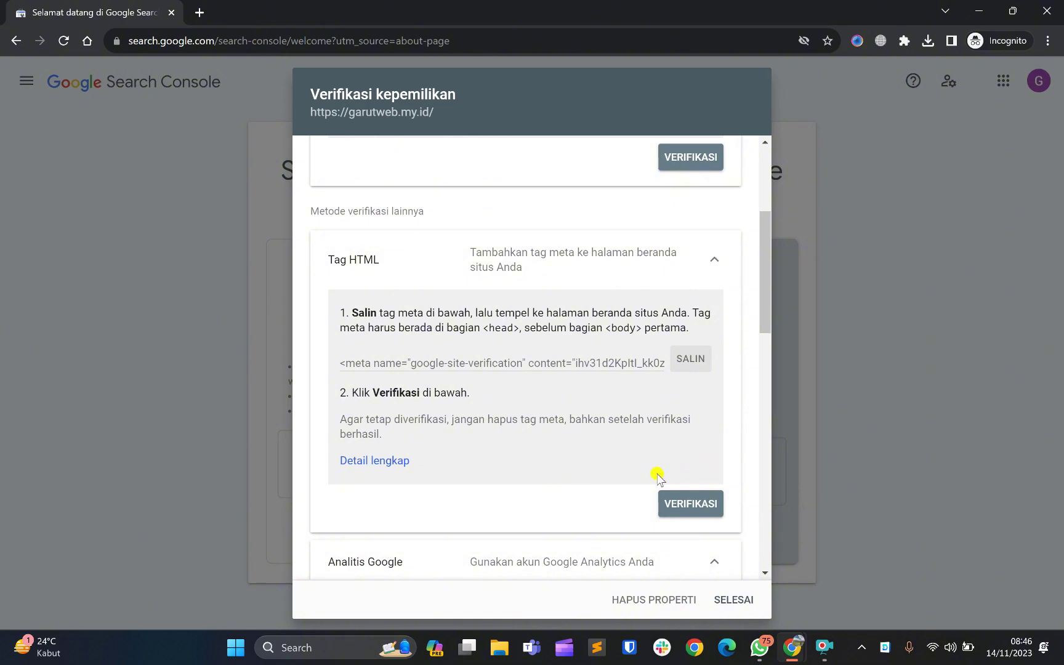
pyautogui.click(692, 504)
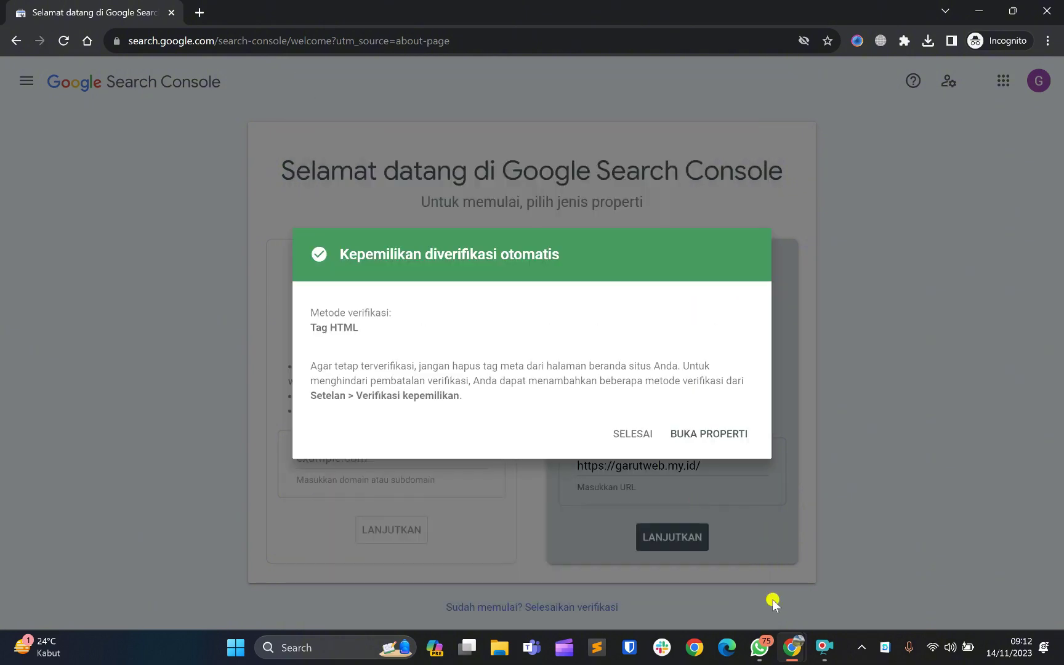
pyautogui.click(700, 439)
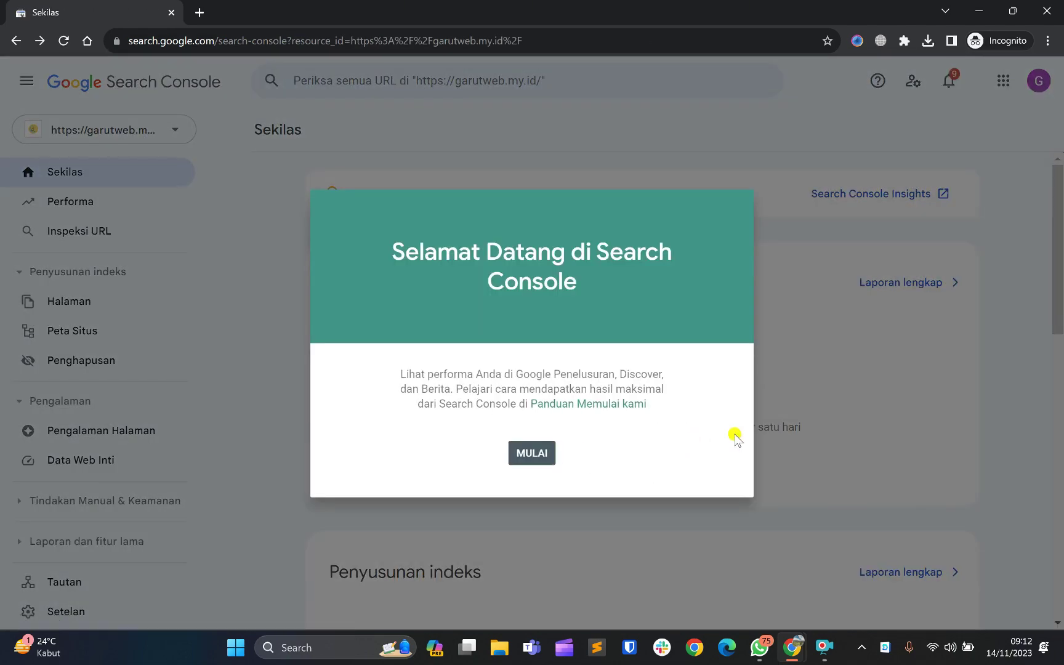
pyautogui.click(537, 454)
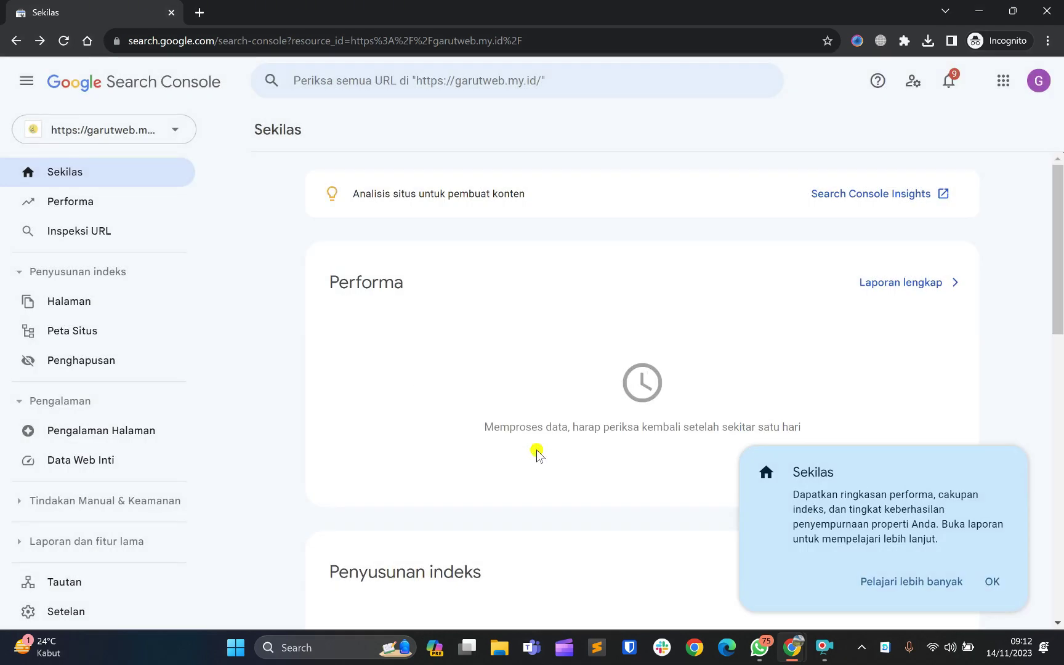
pyautogui.scroll(-3, 537, 452)
pyautogui.scroll(2, 667, 423)
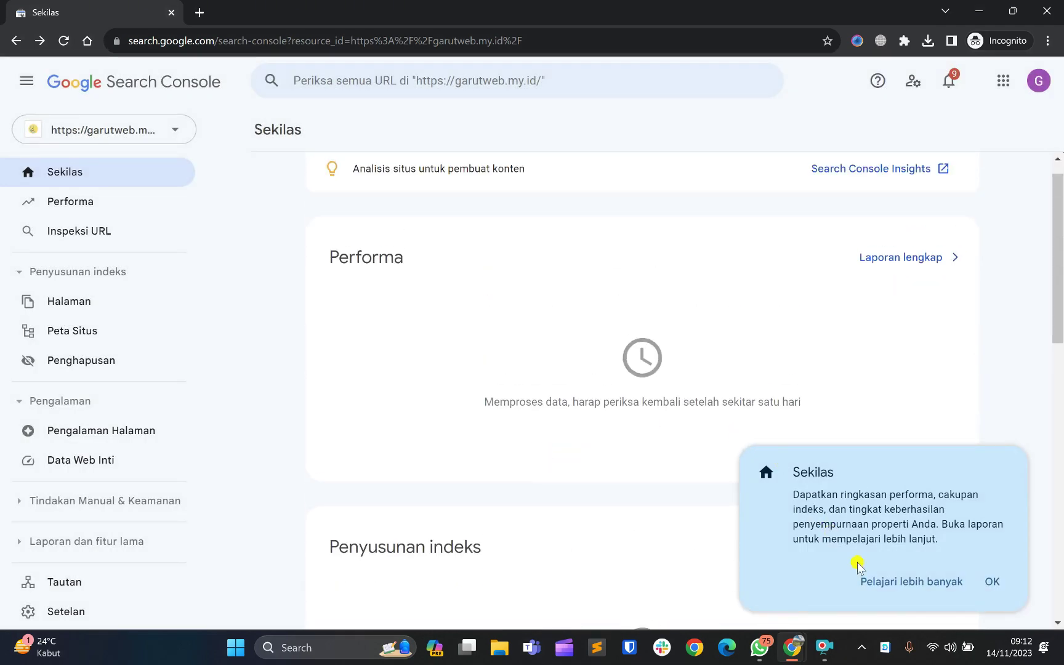
pyautogui.click(997, 590)
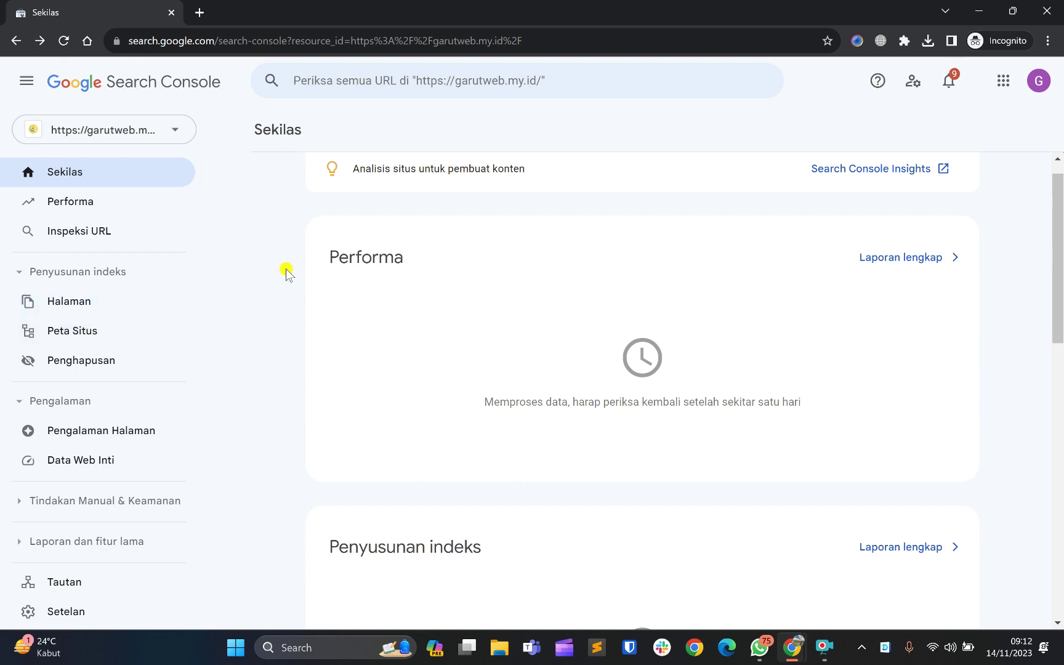
pyautogui.scroll(-5, 286, 271)
pyautogui.scroll(6, 285, 270)
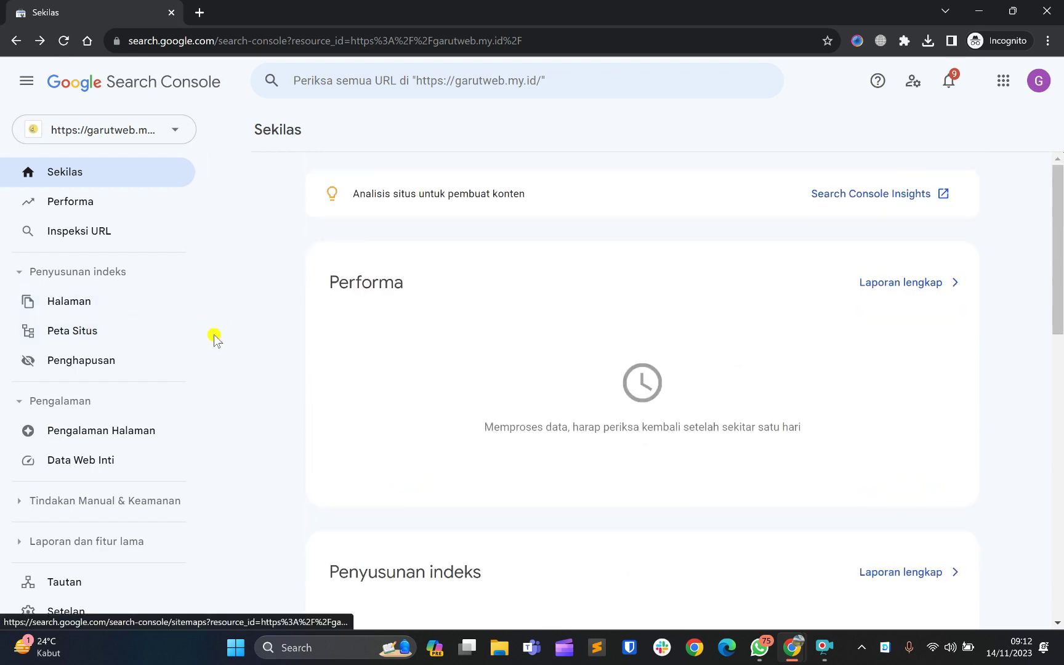
# Open the Peta Situs report and view the details of sitemap_index.xml
pyautogui.click(71, 343)
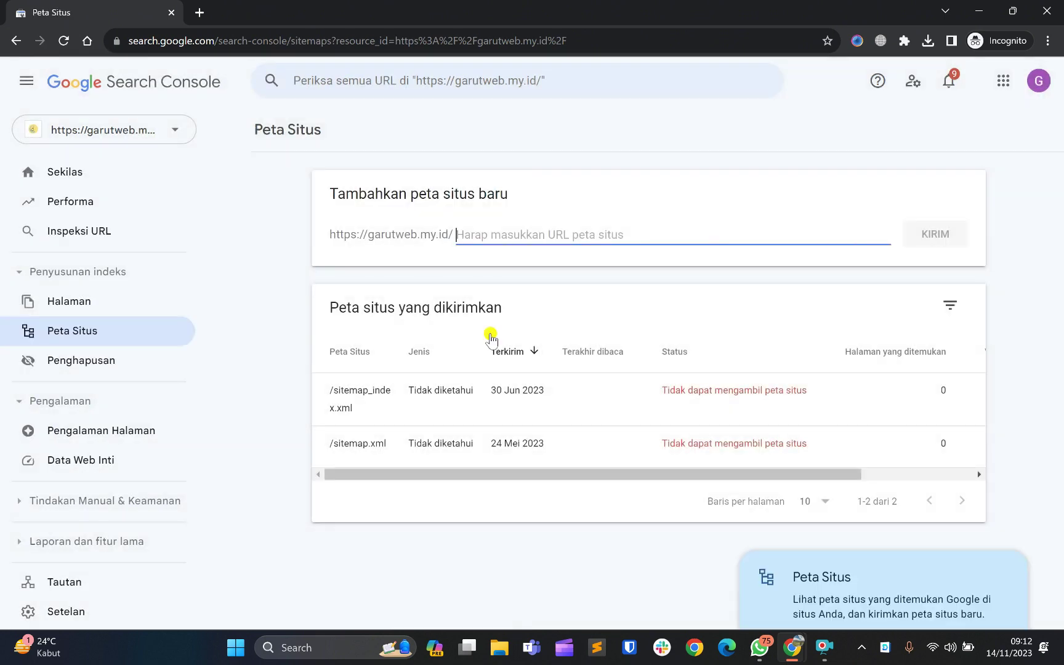
pyautogui.click(992, 581)
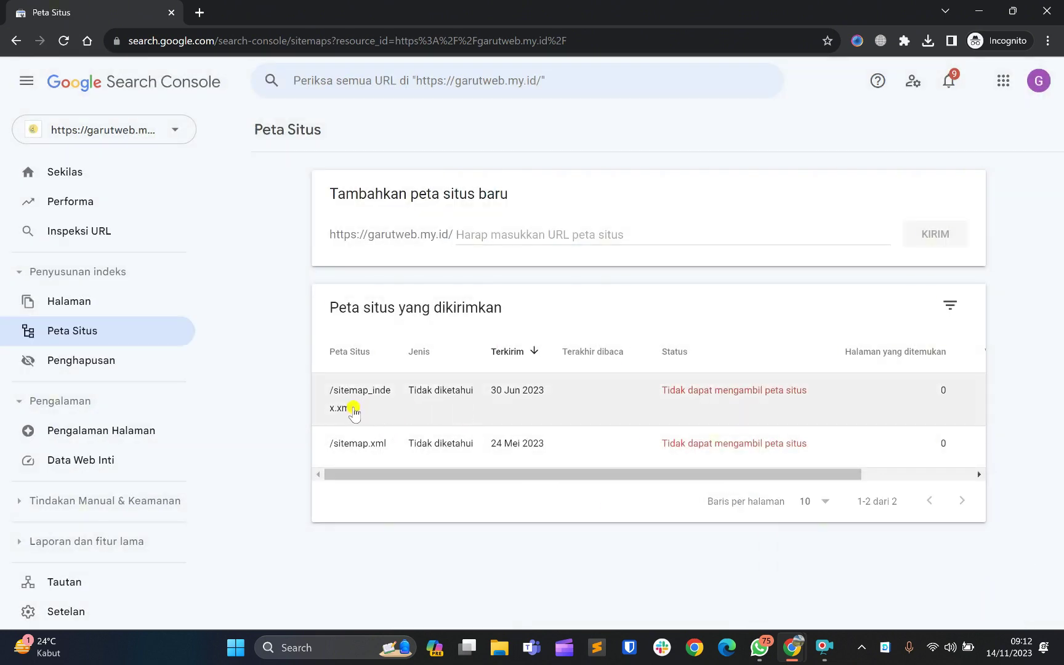
pyautogui.click(325, 392)
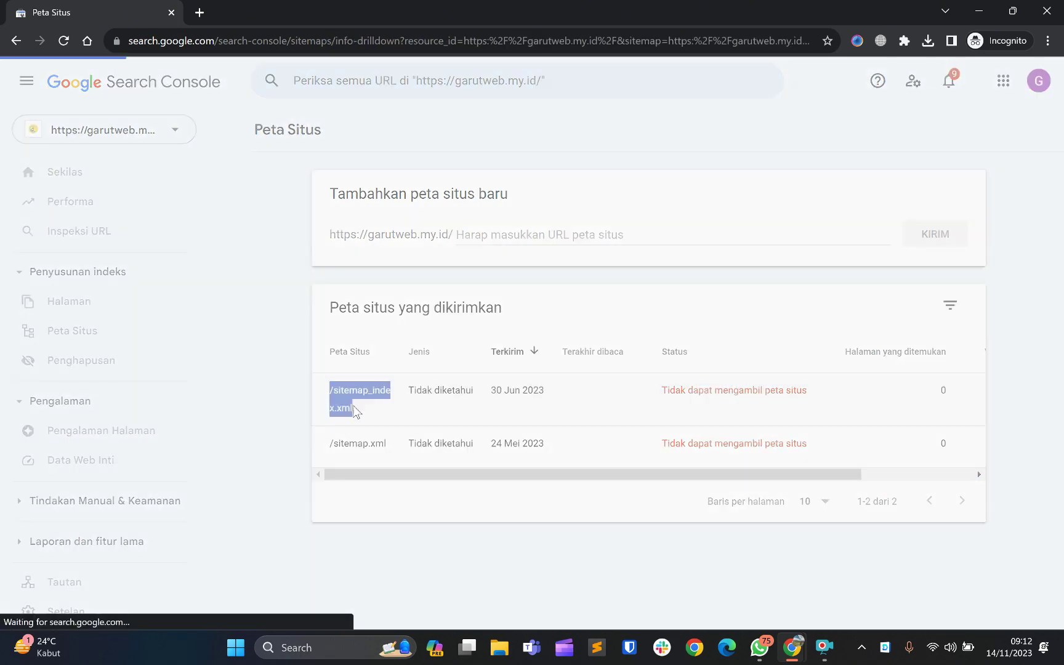
pyautogui.rightClick(351, 404)
pyautogui.press('Escape')
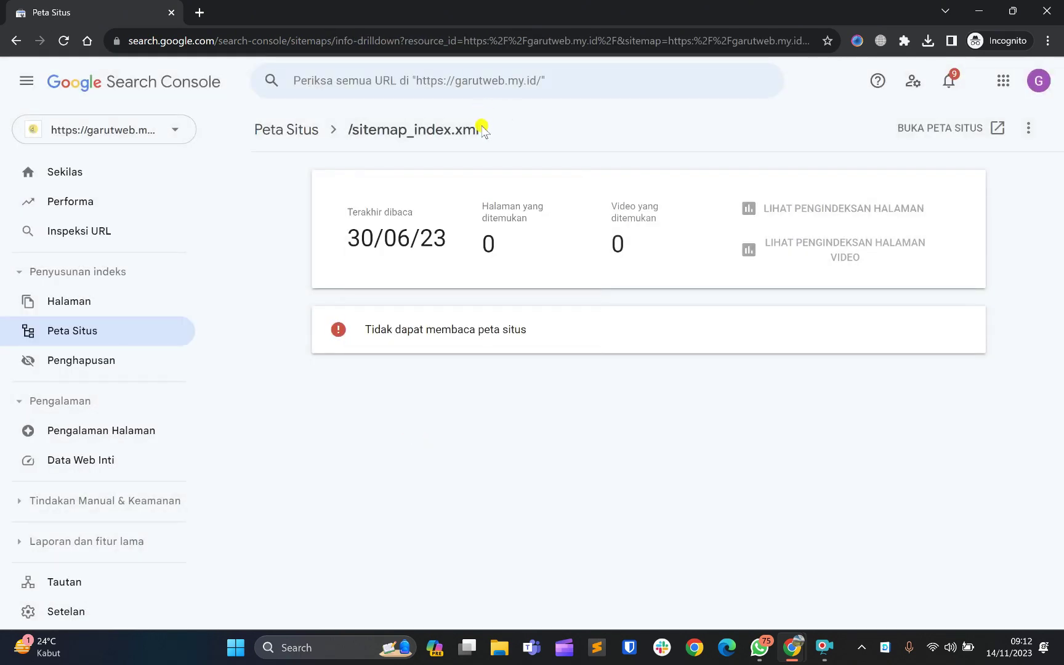
# Copy the sitemap name /sitemap_index.xml from the detail page
pyautogui.click(383, 132)
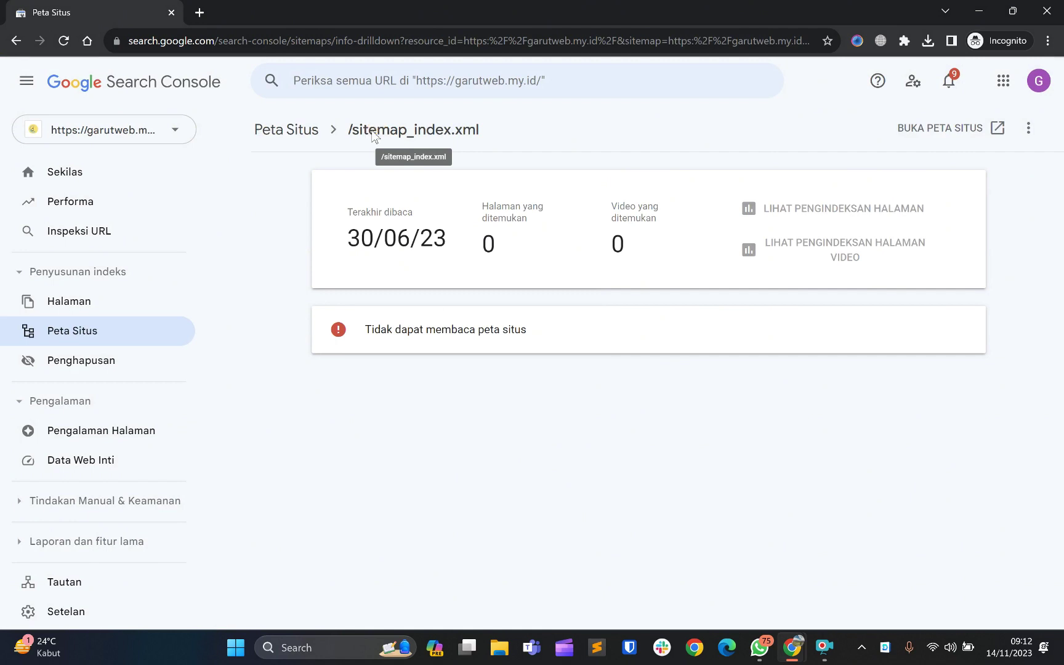
pyautogui.click(477, 130)
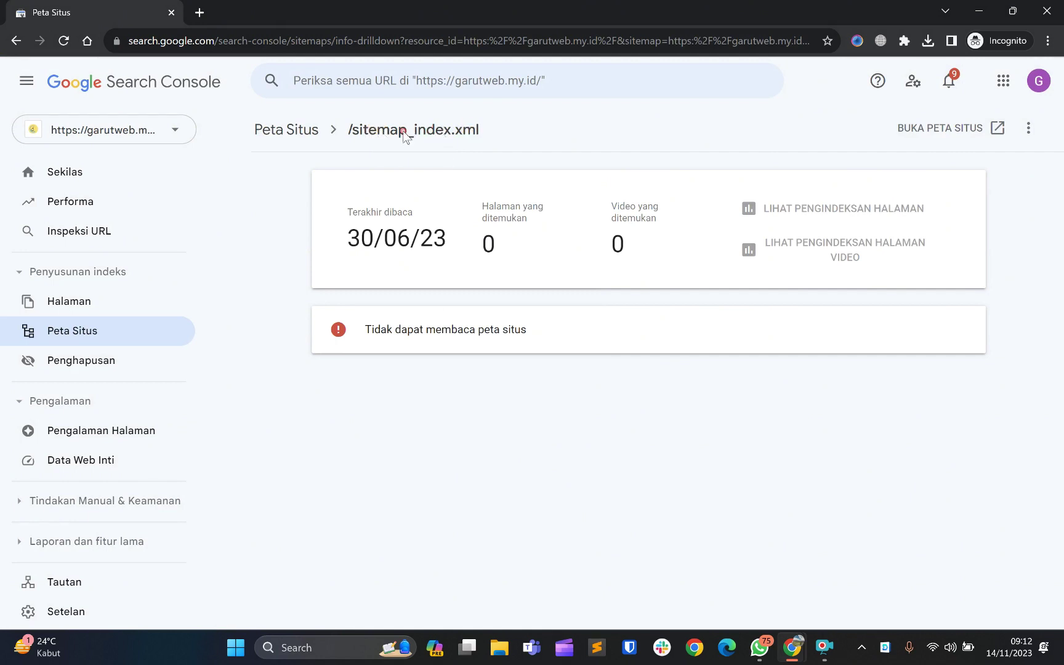
pyautogui.moveTo(516, 131); pyautogui.dragTo(413, 148)
pyautogui.click(362, 138)
pyautogui.moveTo(529, 121); pyautogui.dragTo(403, 127)
pyautogui.moveTo(598, 118); pyautogui.dragTo(341, 128)
pyautogui.tripleClick(342, 130)
pyautogui.rightClick(424, 135)
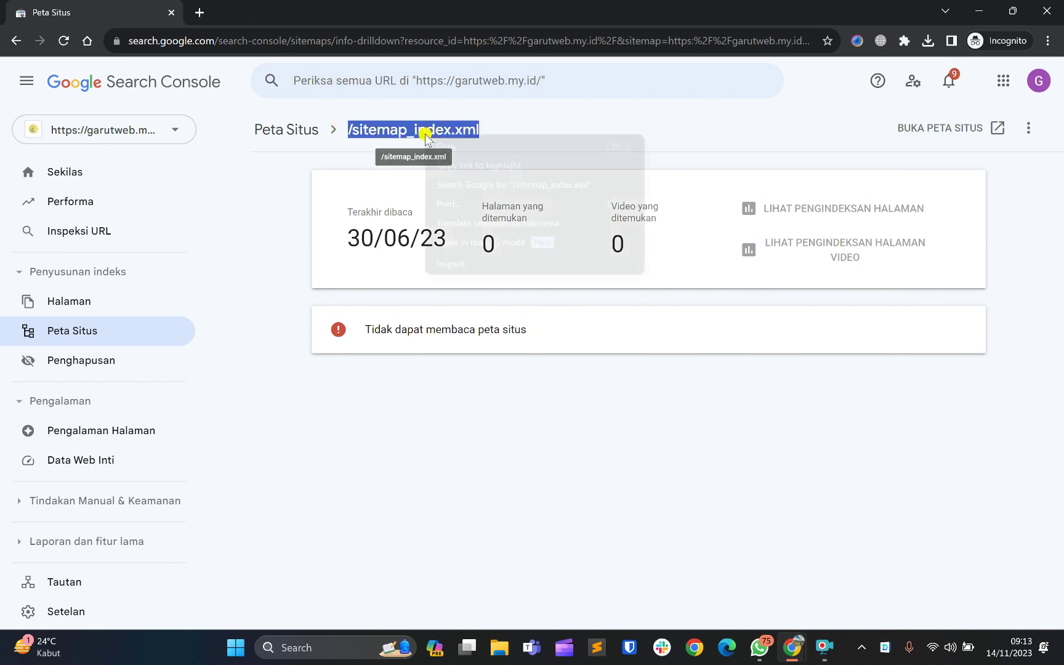
pyautogui.click(441, 148)
# Submit sitemap_index.xml without the leading slash and acknowledge the success message
pyautogui.click(91, 335)
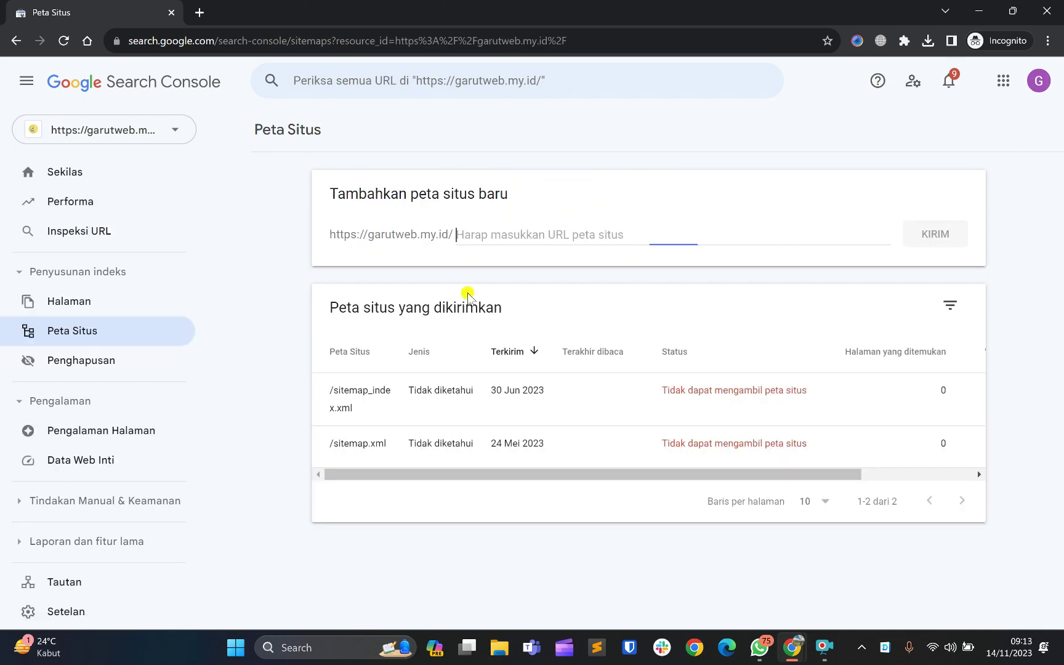
pyautogui.rightClick(554, 231)
pyautogui.click(596, 340)
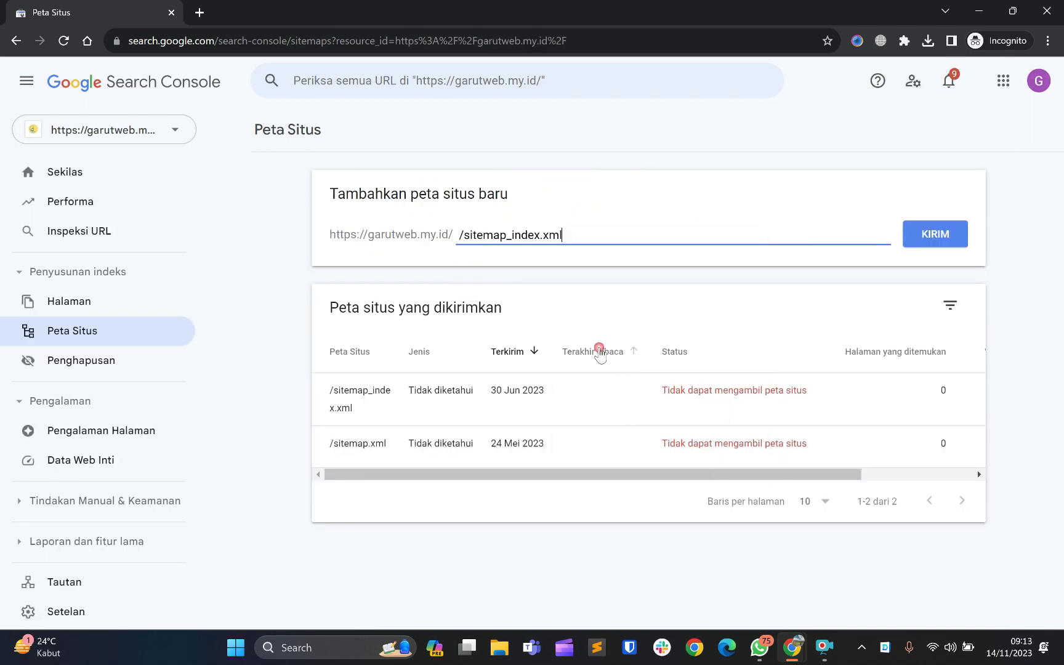
pyautogui.click(465, 237)
pyautogui.press('BackSpace')
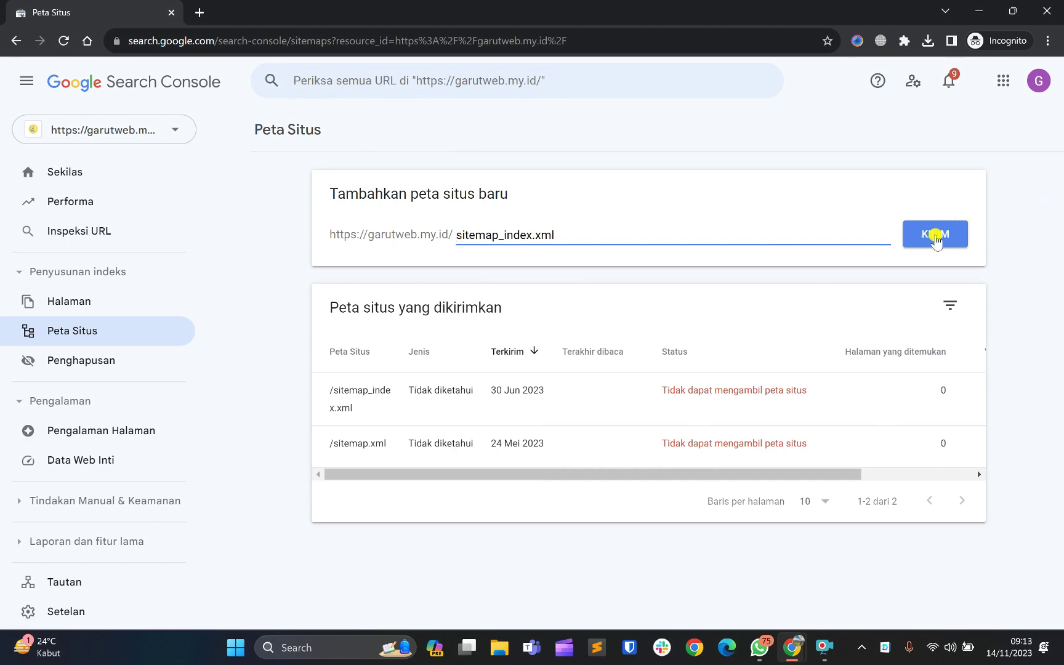
pyautogui.click(925, 239)
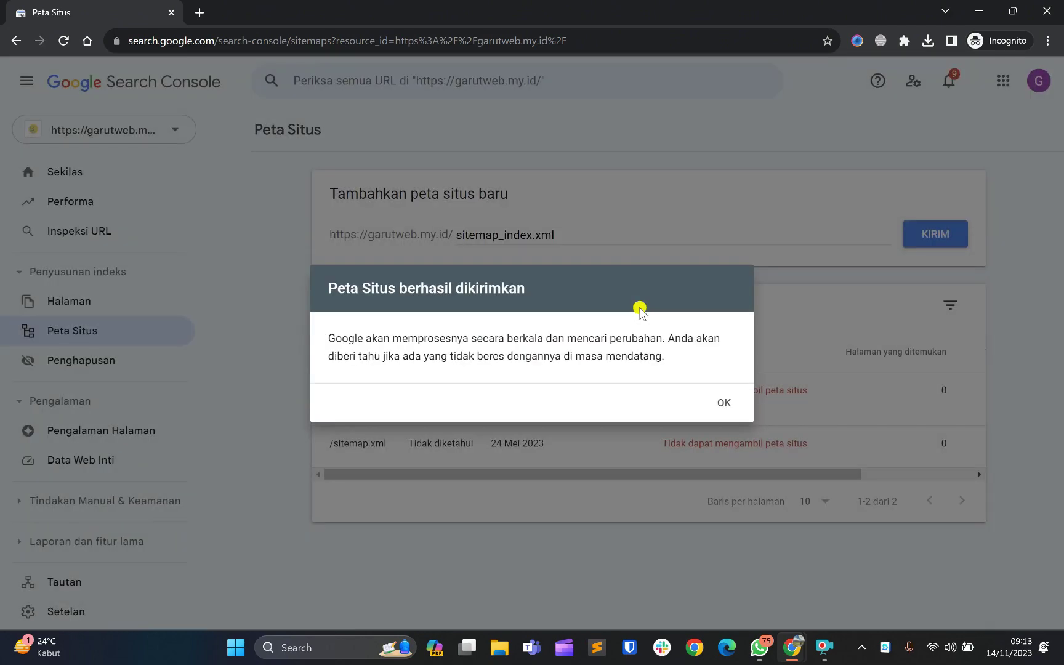
pyautogui.click(714, 403)
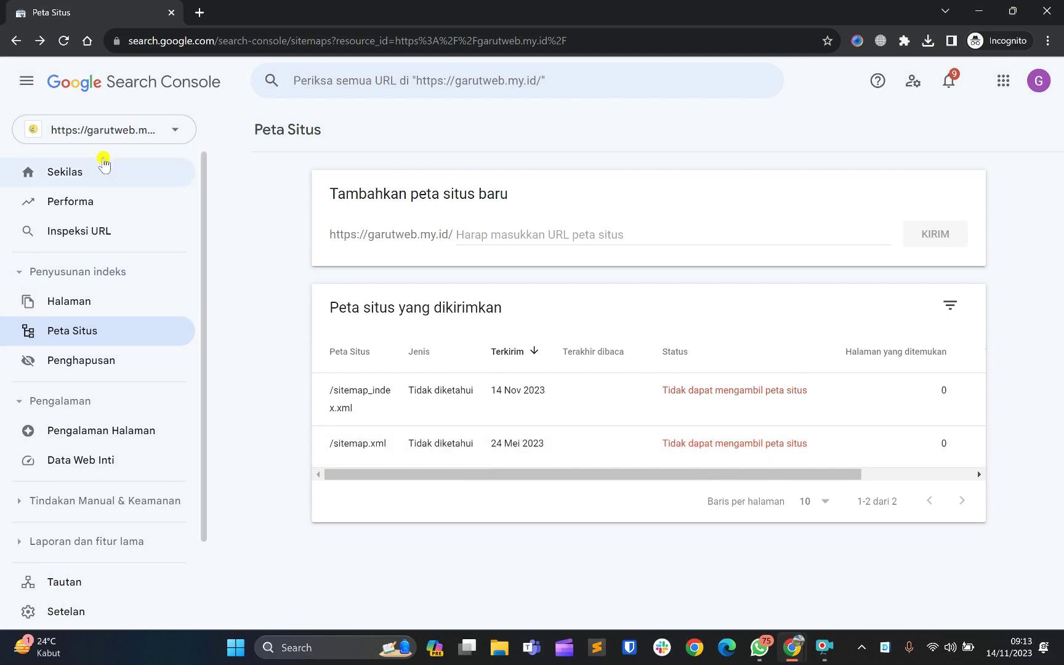
# Review the Sekilas overview's Performa, Penyusunan indeks, Pengalaman and Penyempurnaan cards, all still processing
pyautogui.click(103, 162)
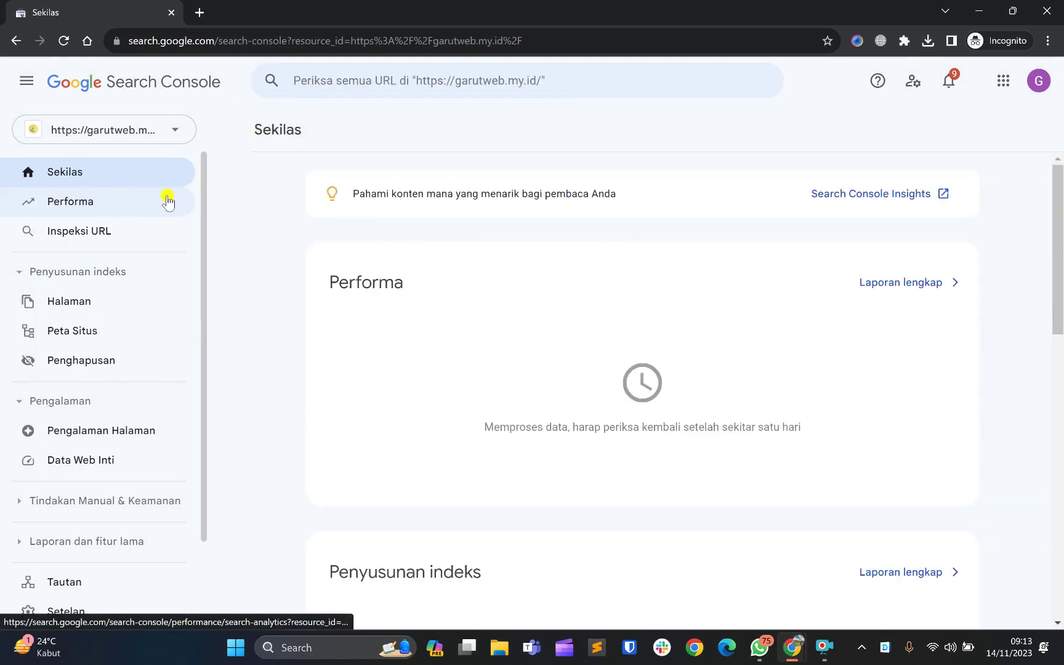
pyautogui.scroll(-2, 377, 416)
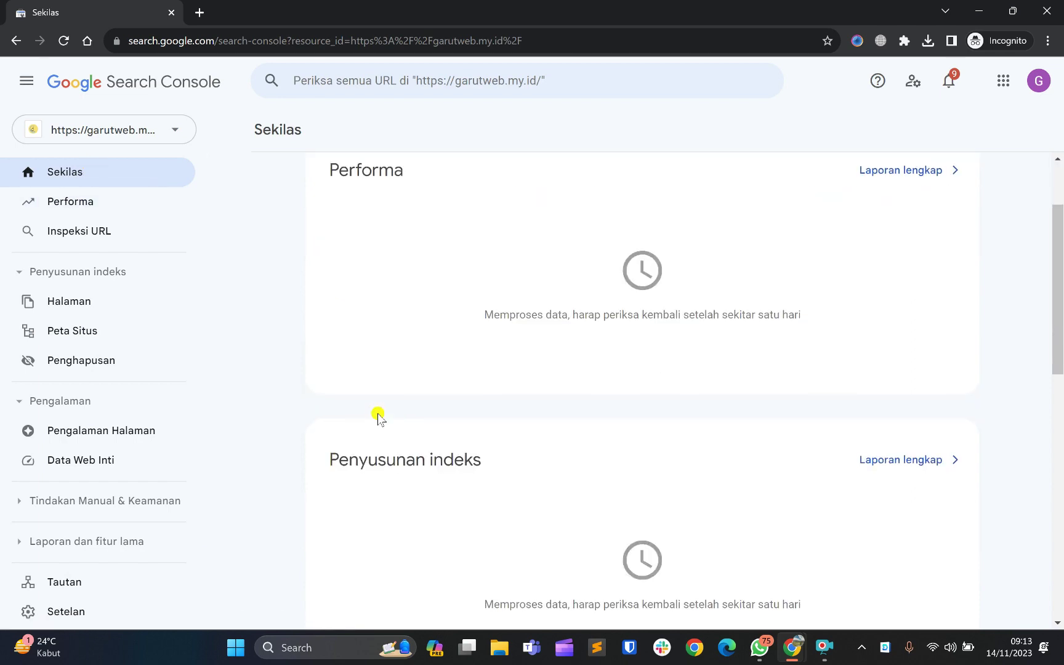
pyautogui.scroll(-1, 377, 416)
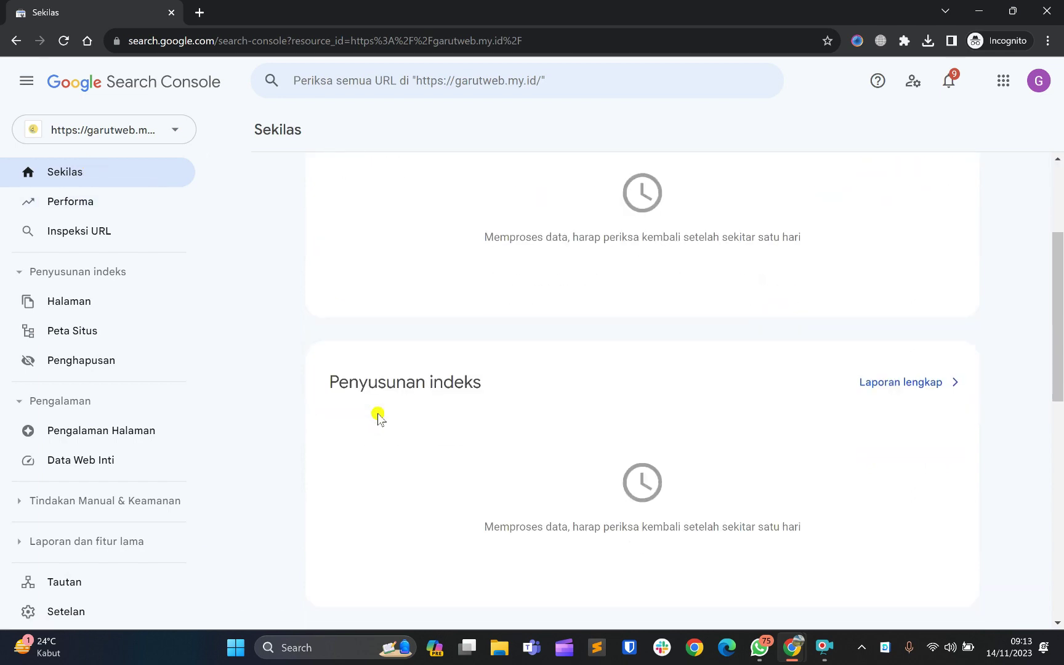
pyautogui.scroll(-7, 378, 417)
pyautogui.scroll(10, 378, 417)
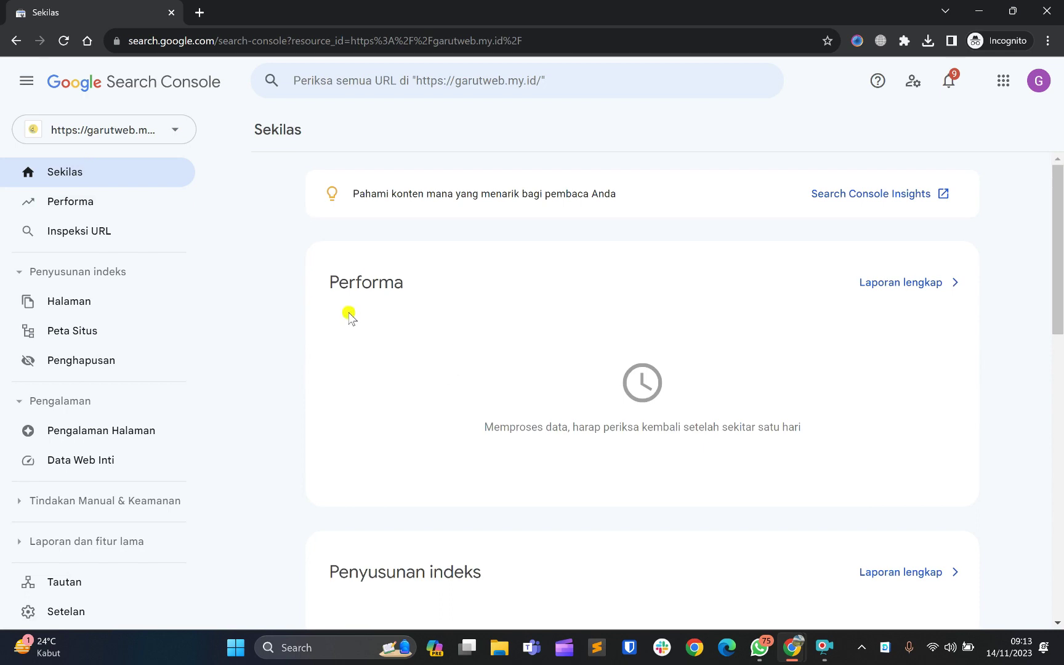
pyautogui.scroll(-6, 349, 317)
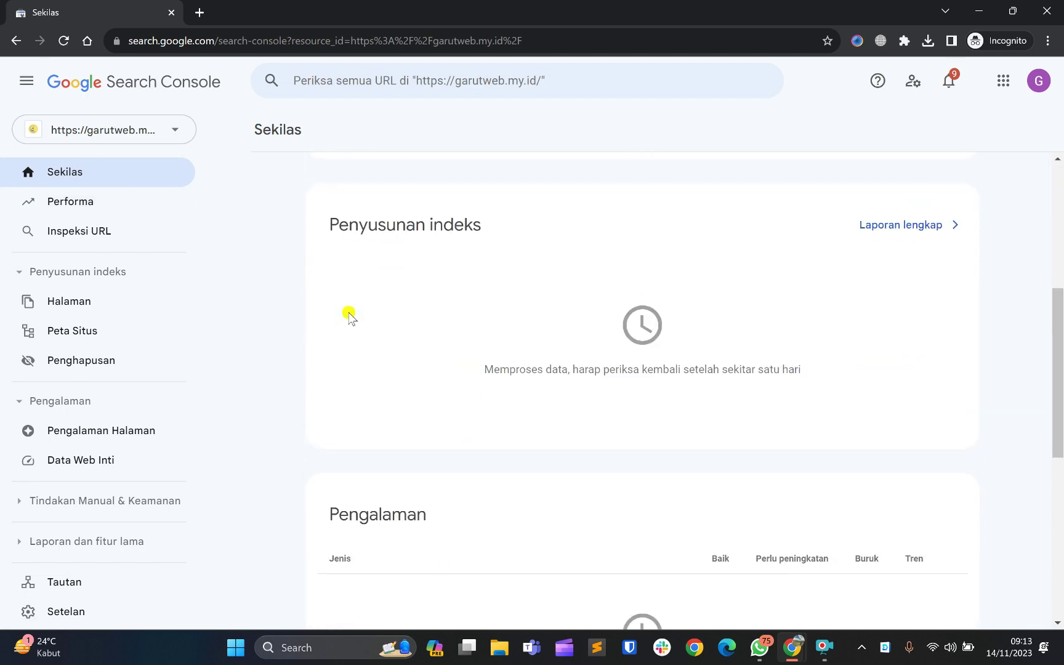
pyautogui.scroll(-1, 349, 317)
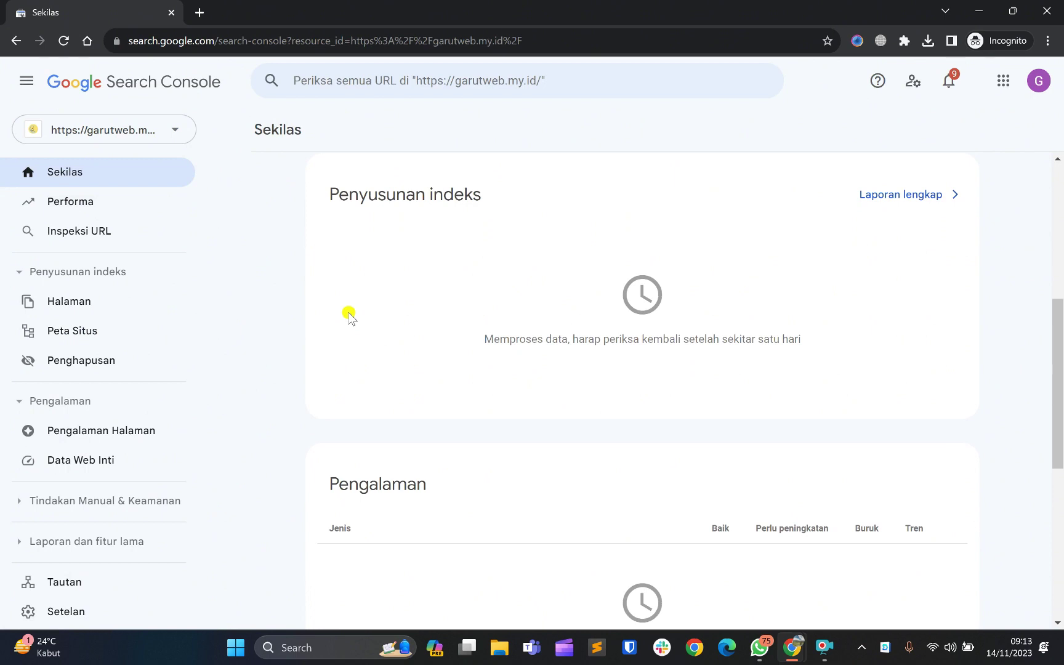
pyautogui.scroll(-4, 349, 317)
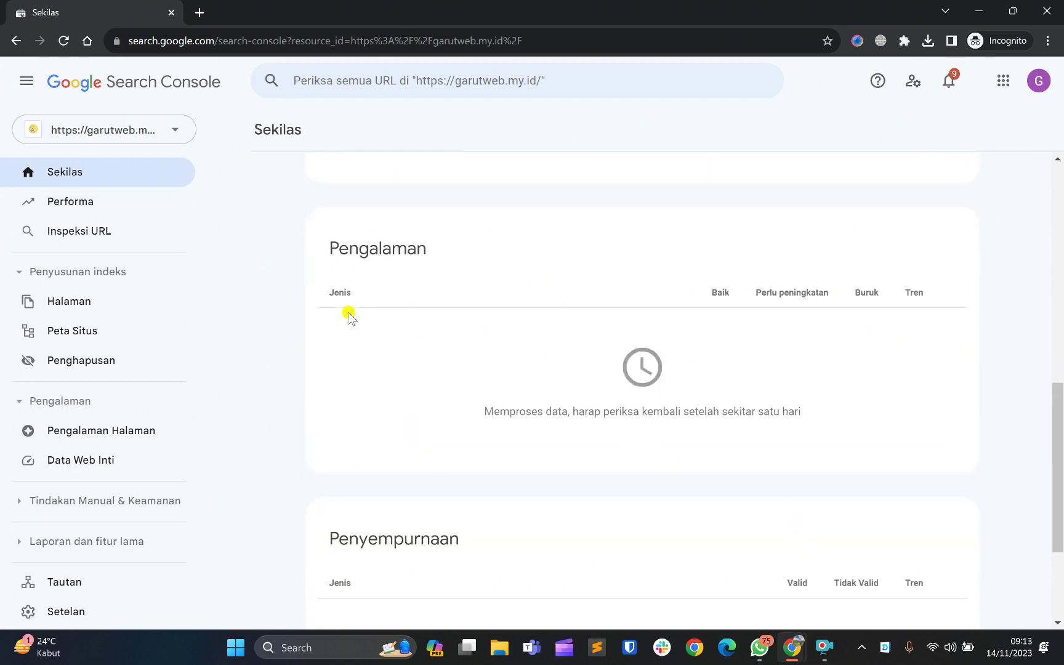
pyautogui.scroll(-3, 349, 317)
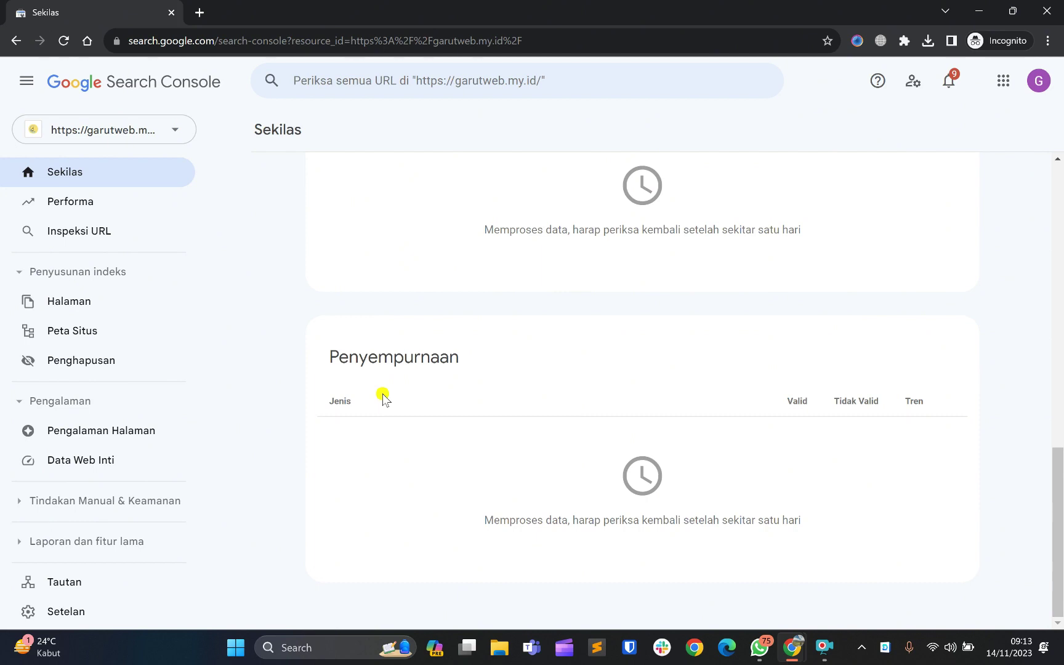
# Open the Performa report and dismiss its introduction card
pyautogui.click(105, 206)
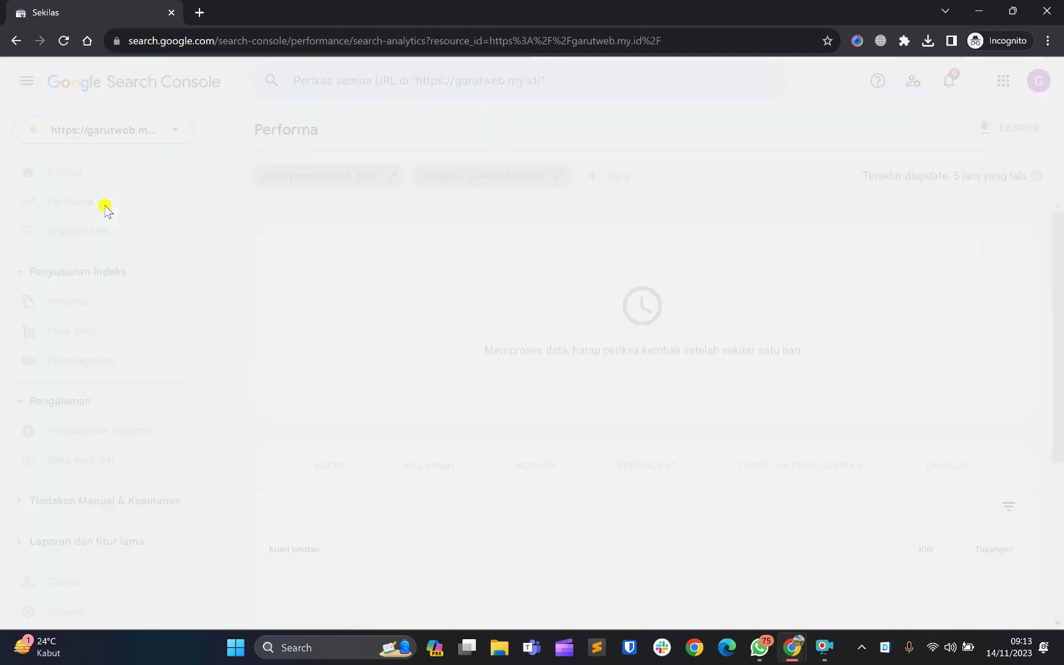
pyautogui.scroll(-4, 427, 338)
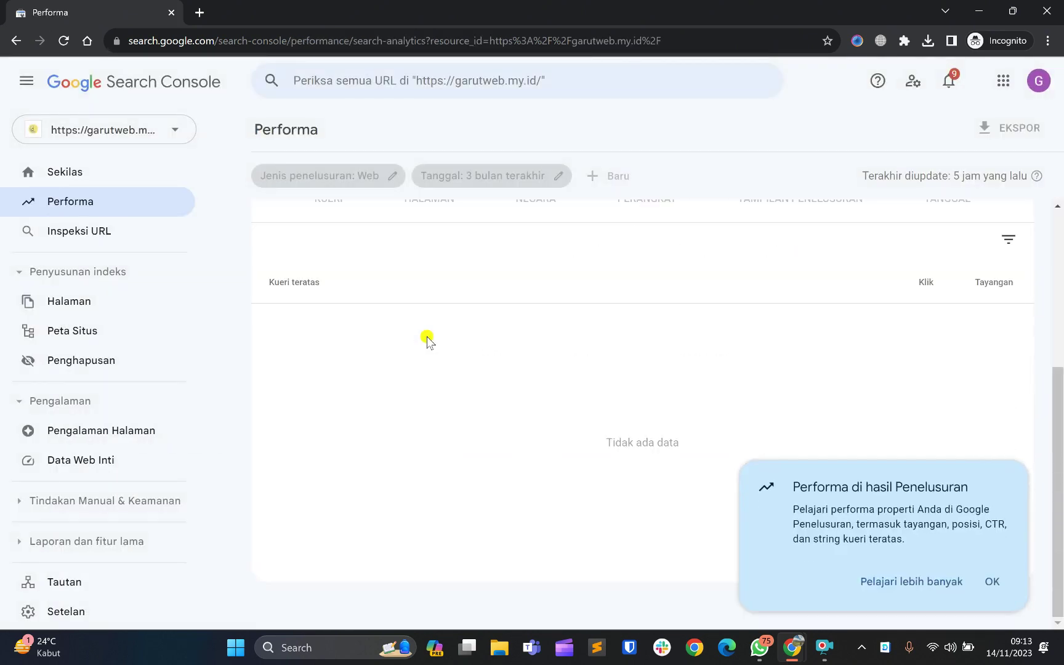
pyautogui.scroll(4, 427, 336)
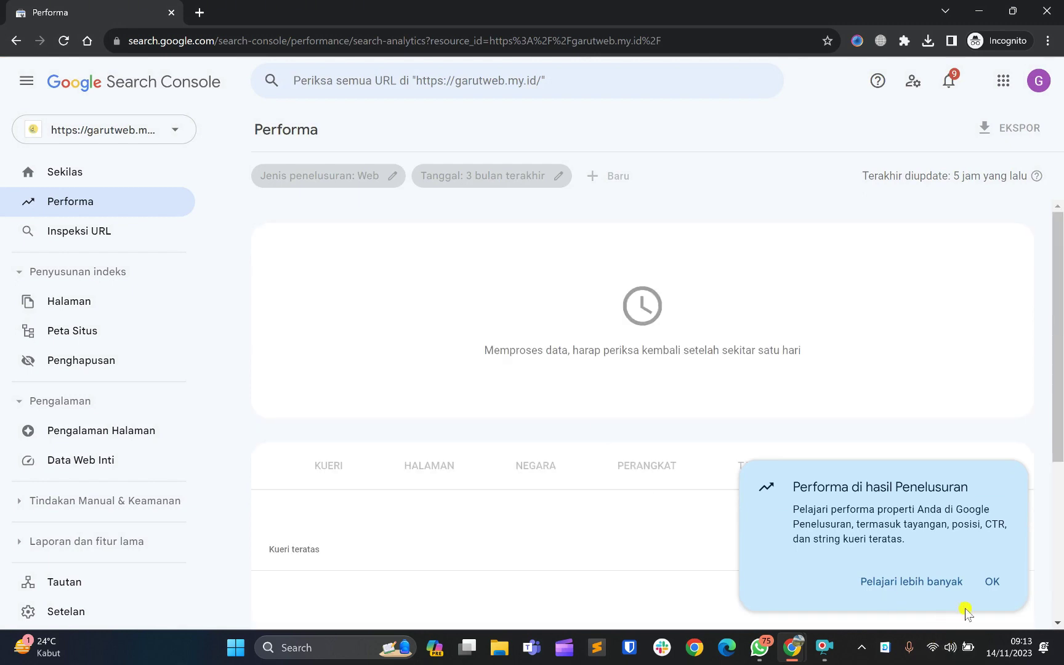
pyautogui.click(999, 582)
# Scroll through the Performa report, its data still processing and the Kueri table empty
pyautogui.scroll(-4, 538, 501)
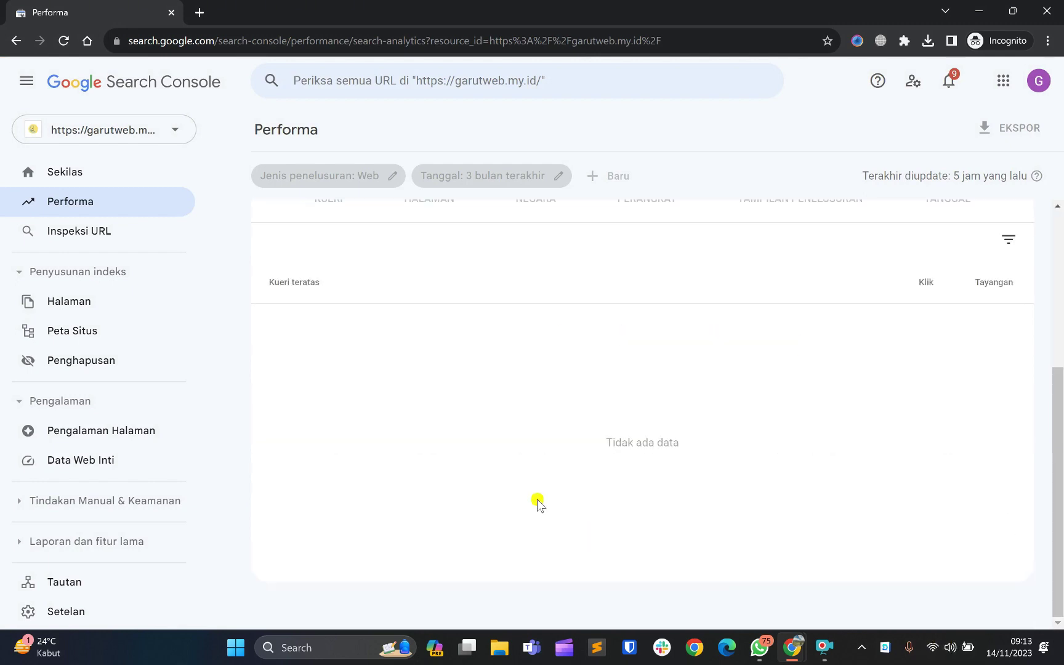
pyautogui.scroll(4, 537, 502)
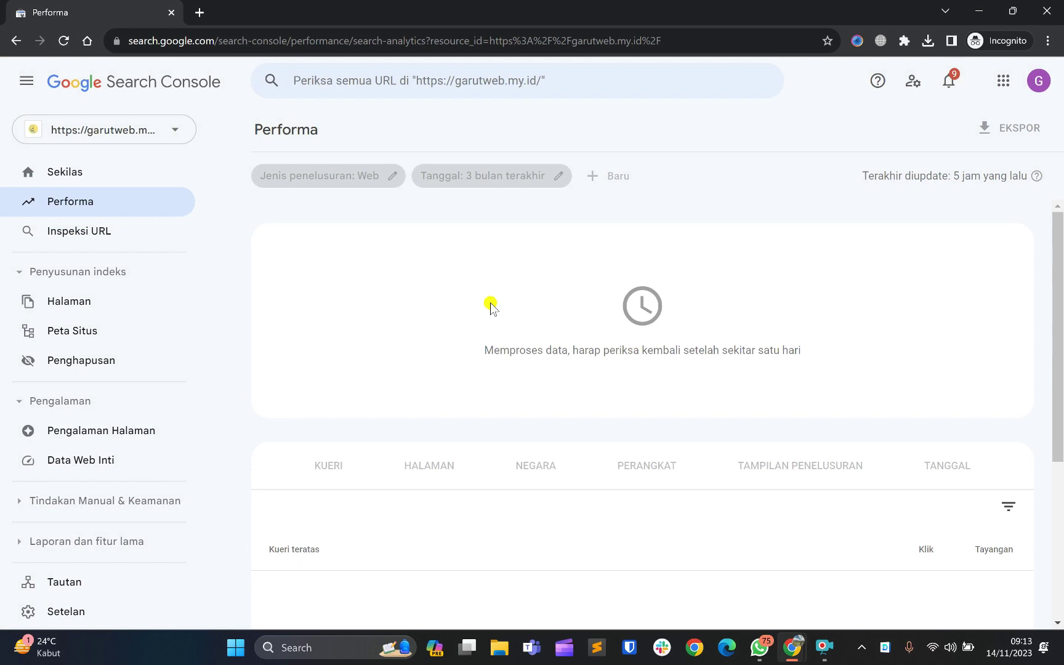
pyautogui.scroll(-4, 490, 303)
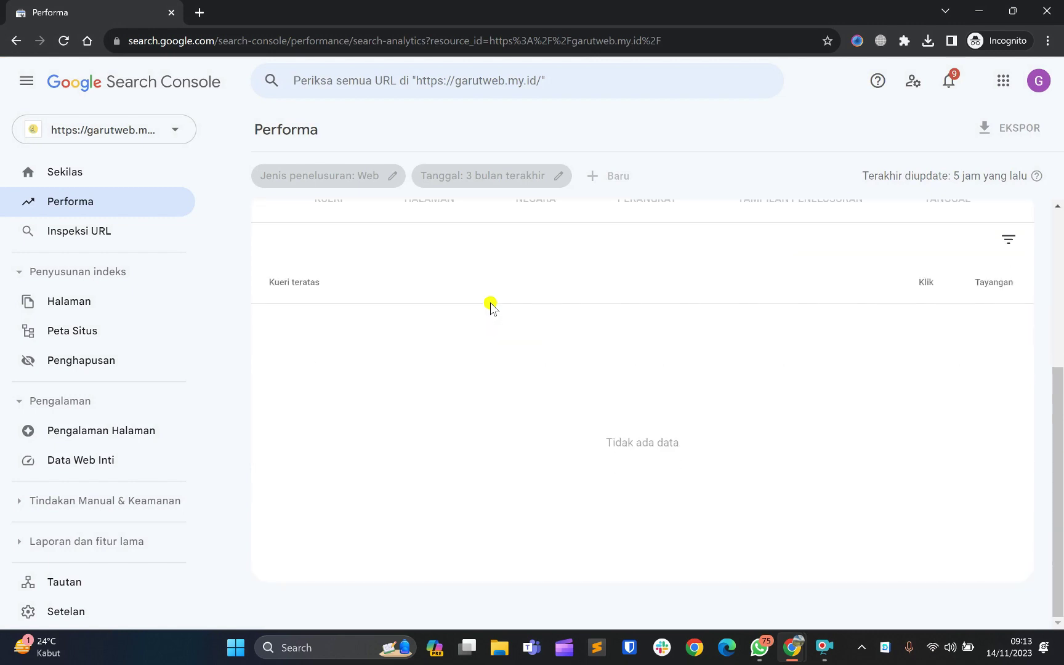
pyautogui.scroll(4, 490, 302)
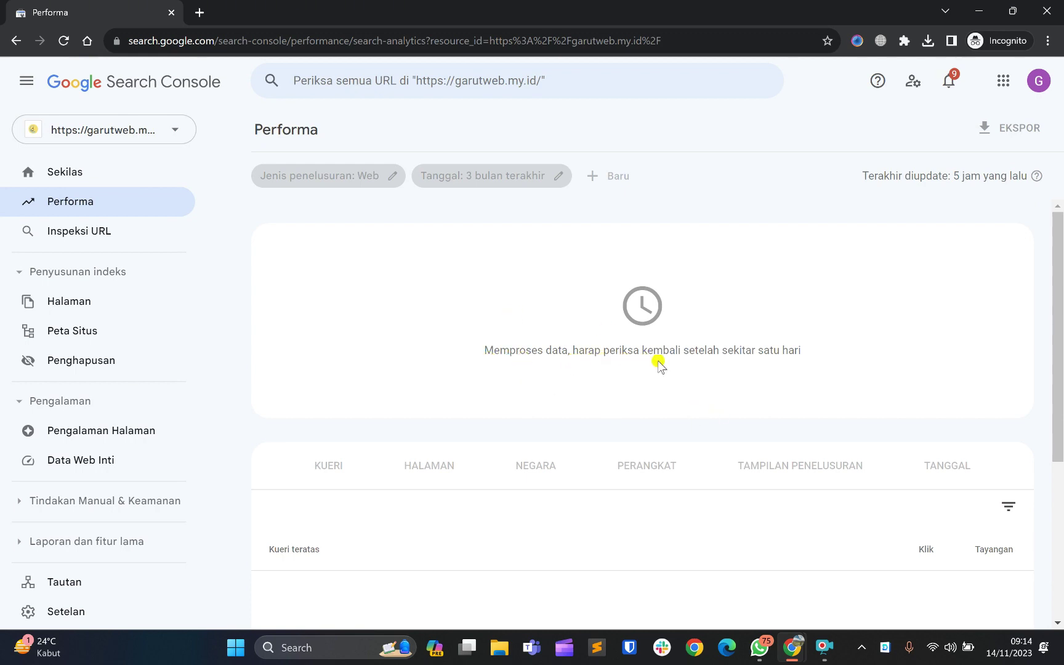
pyautogui.scroll(-3, 770, 360)
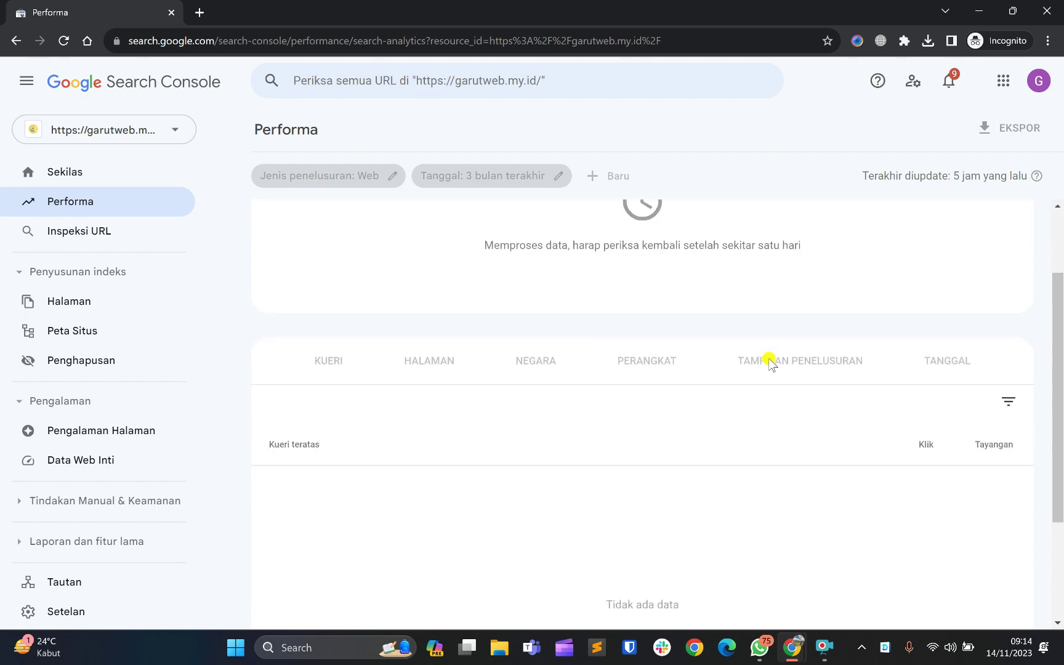
pyautogui.scroll(4, 770, 361)
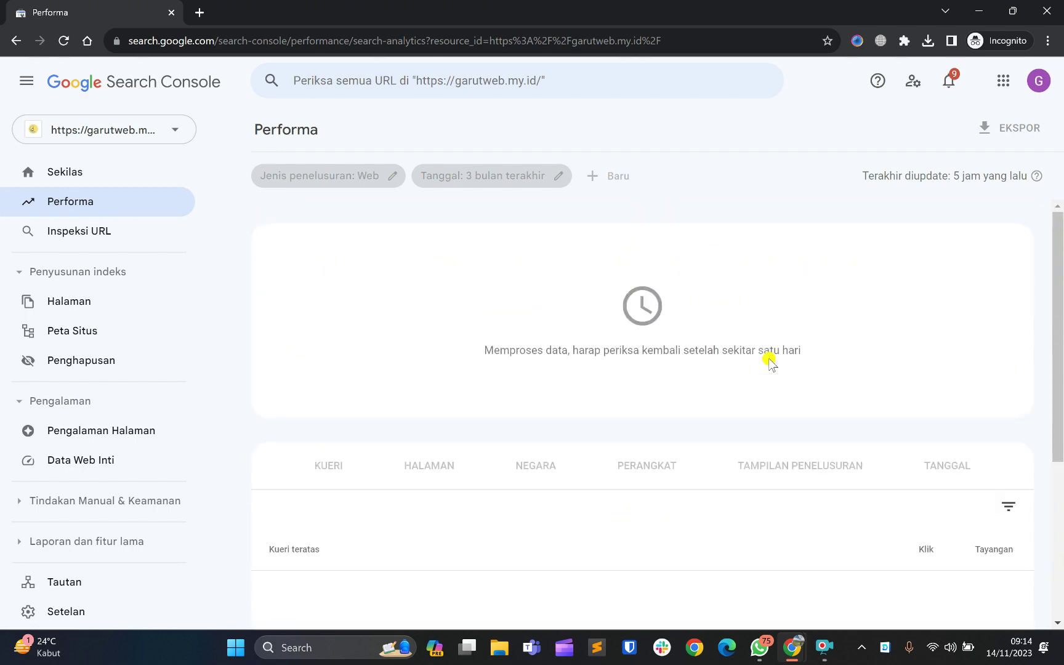
pyautogui.scroll(-4, 770, 360)
pyautogui.scroll(4, 770, 360)
pyautogui.scroll(-4, 770, 360)
pyautogui.scroll(4, 769, 360)
pyautogui.scroll(-4, 562, 302)
pyautogui.scroll(4, 563, 302)
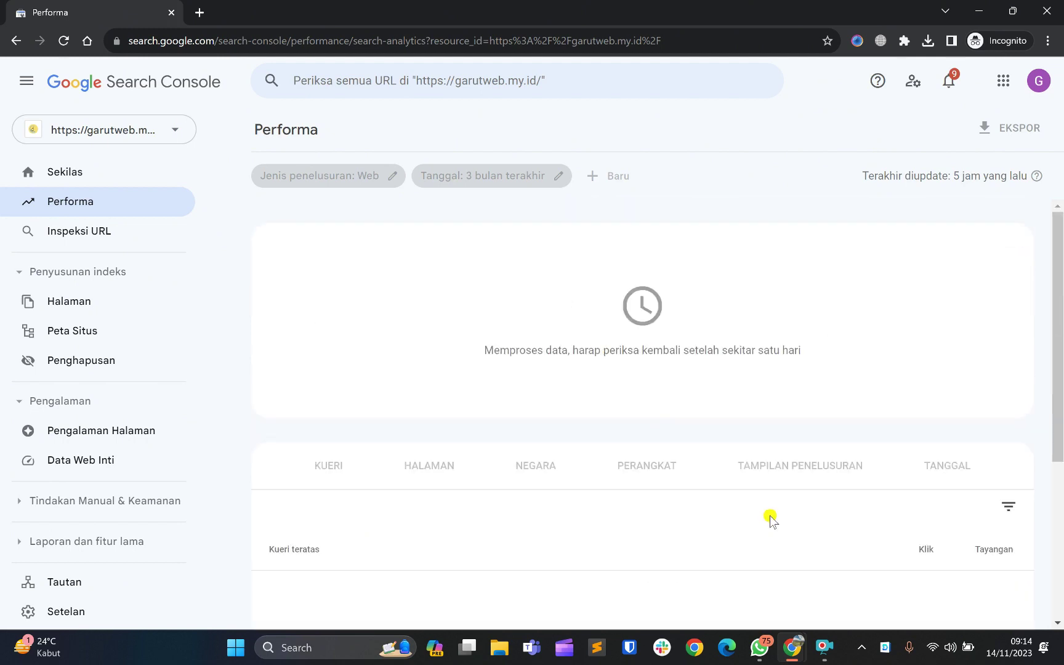